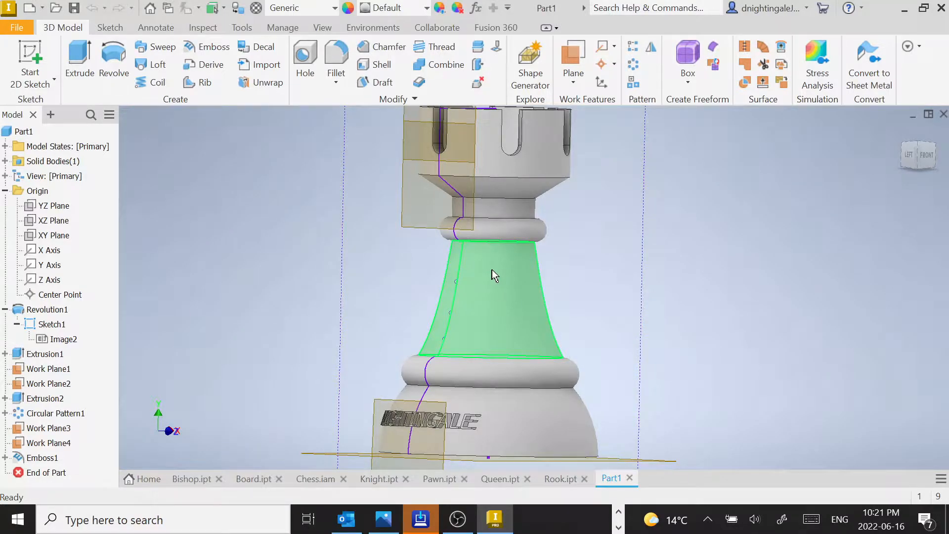
pyautogui.scroll(-3, 508, 310)
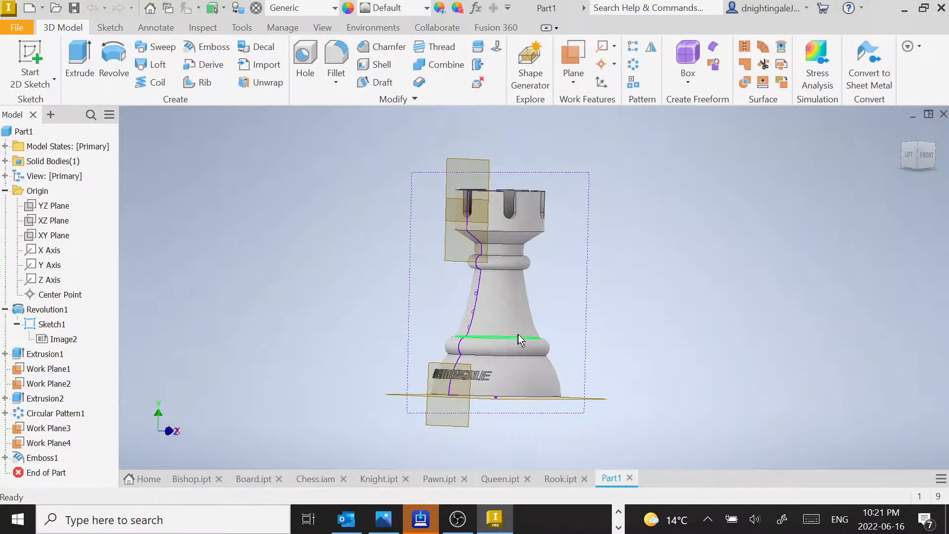
pyautogui.keyDown('shift'); pyautogui.moveTo(499, 318); pyautogui.dragTo(521, 314, button='middle'); pyautogui.keyUp('shift')
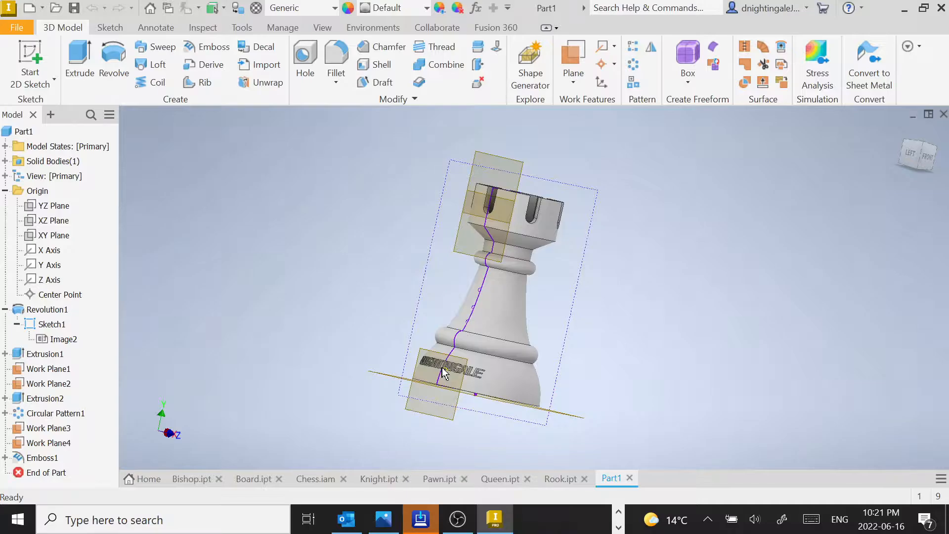
# Step: Create a new part from the metric Standard (mm).ipt template and start a 2D sketch on the XY plane
pyautogui.click(32, 11)
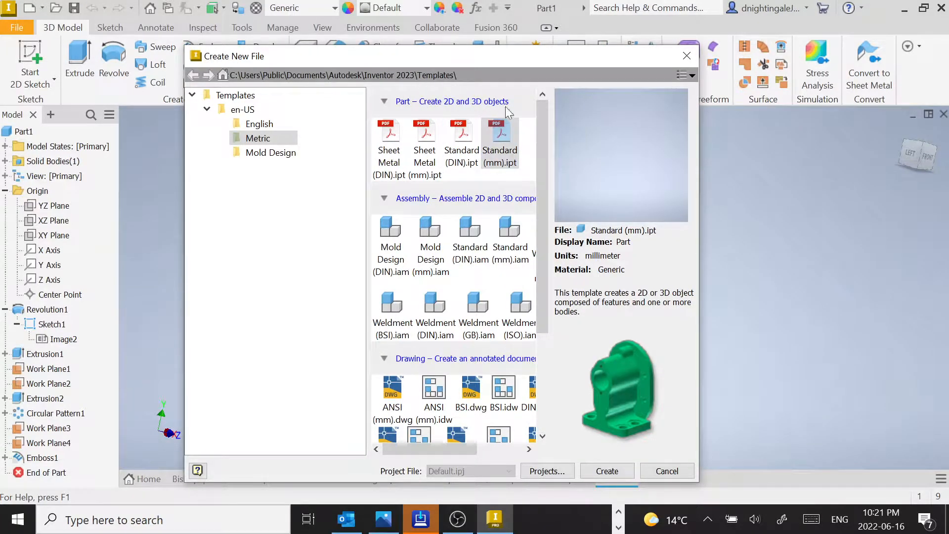
pyautogui.doubleClick(502, 138)
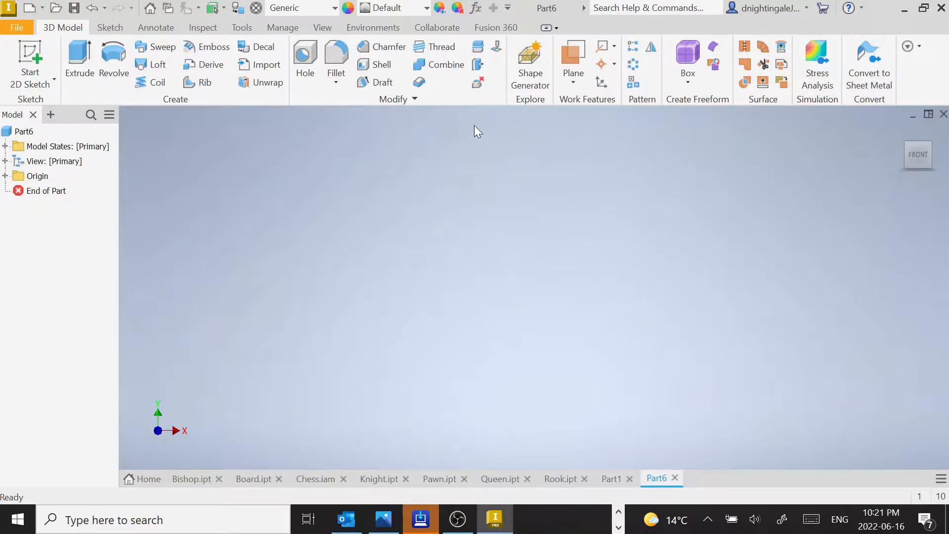
pyautogui.click(26, 51)
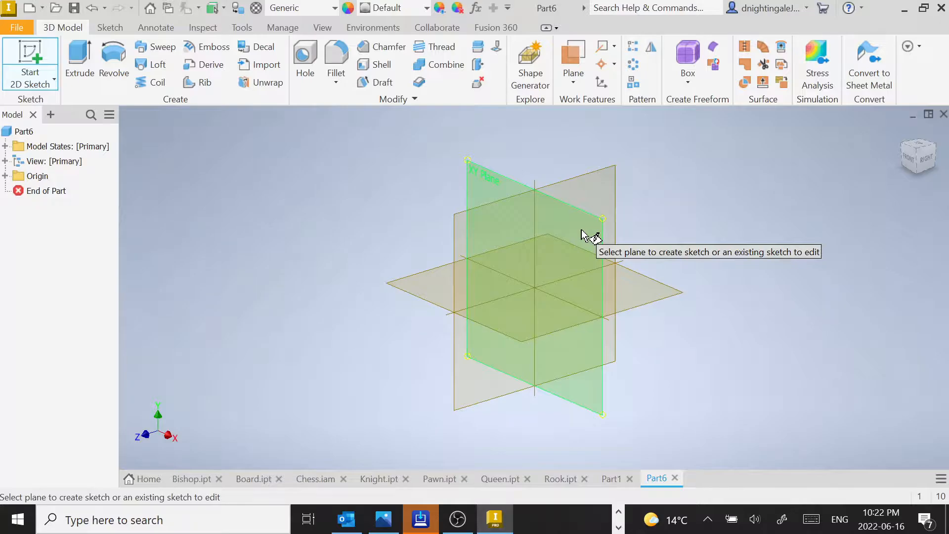
pyautogui.click(581, 230)
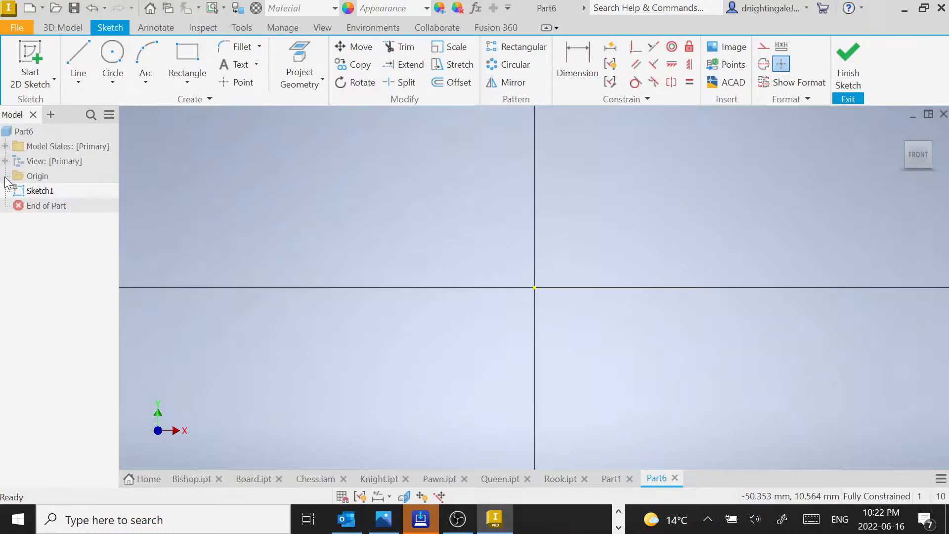
# Step: Turn on the visibility of the XY origin plane and turn it back off
pyautogui.click(5, 176)
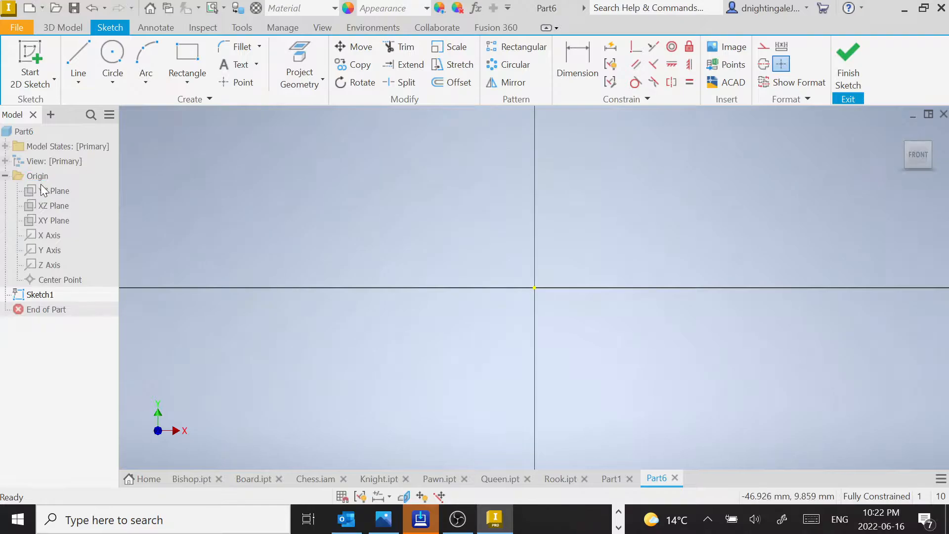
pyautogui.rightClick(48, 225)
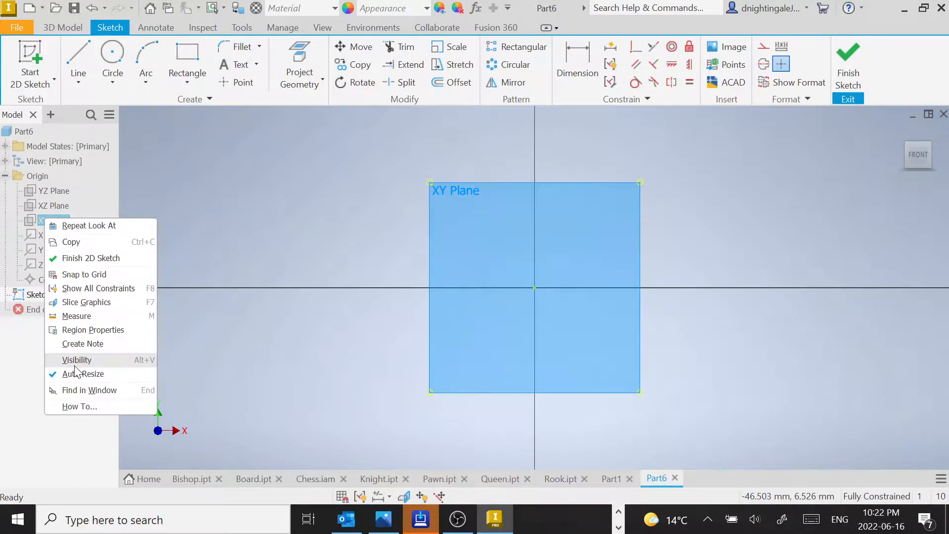
pyautogui.click(93, 360)
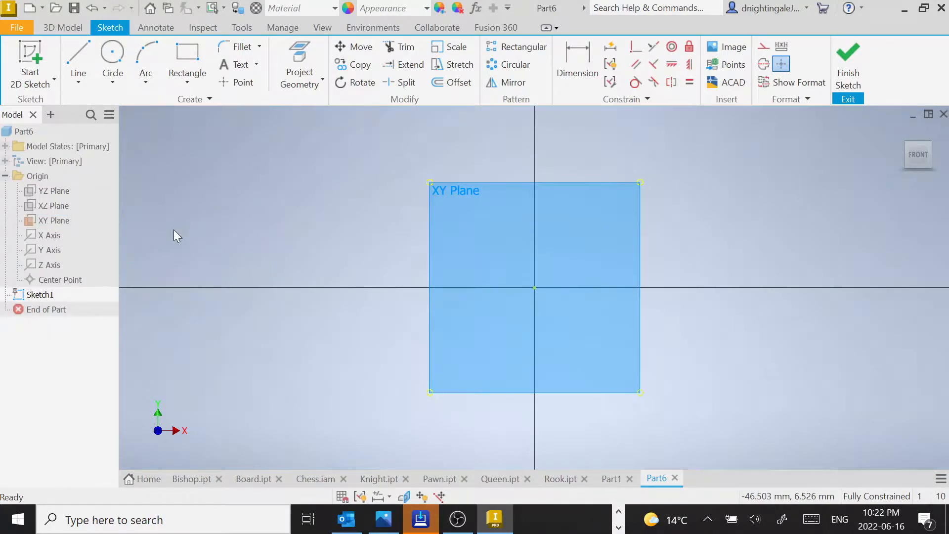
pyautogui.rightClick(54, 225)
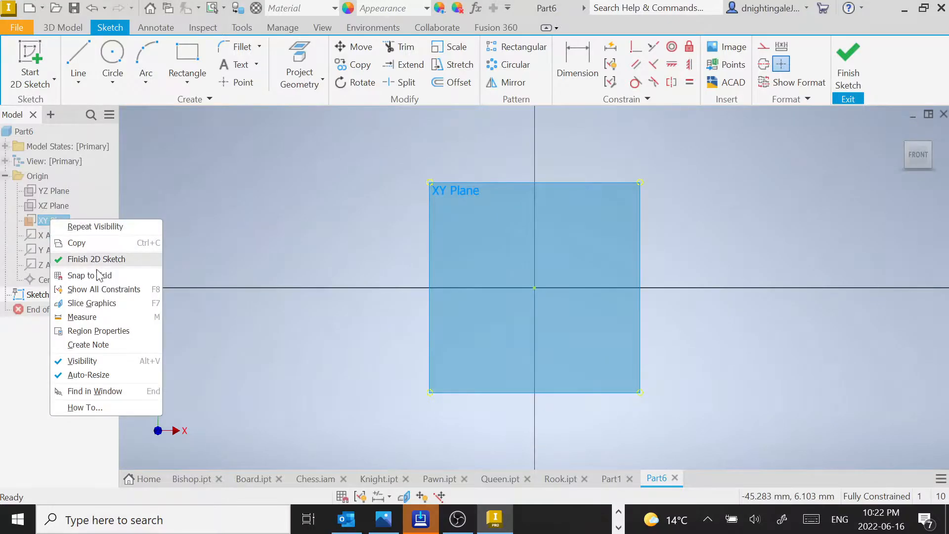
pyautogui.click(91, 361)
pyautogui.click(201, 354)
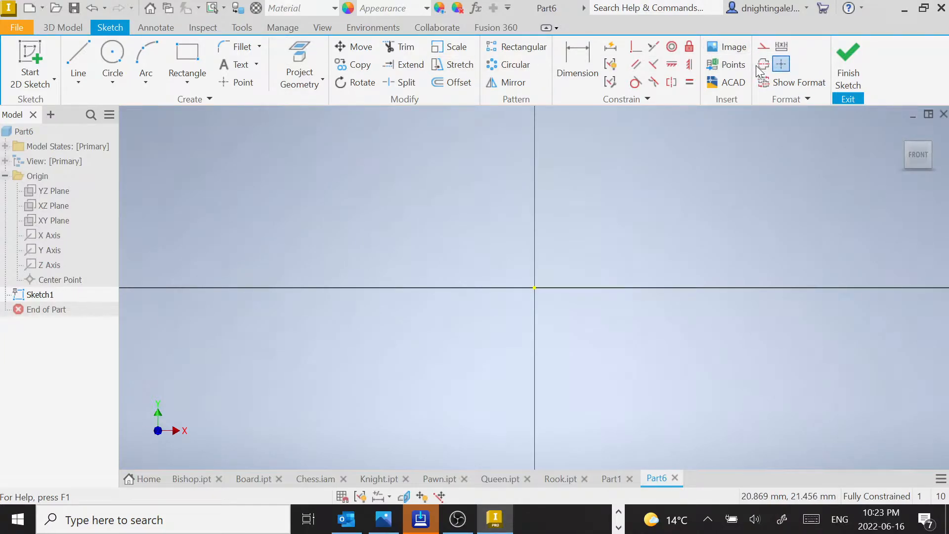
# Step: Insert the image Rook.jpg into the sketch with its upper-left corner on the origin
pyautogui.click(734, 47)
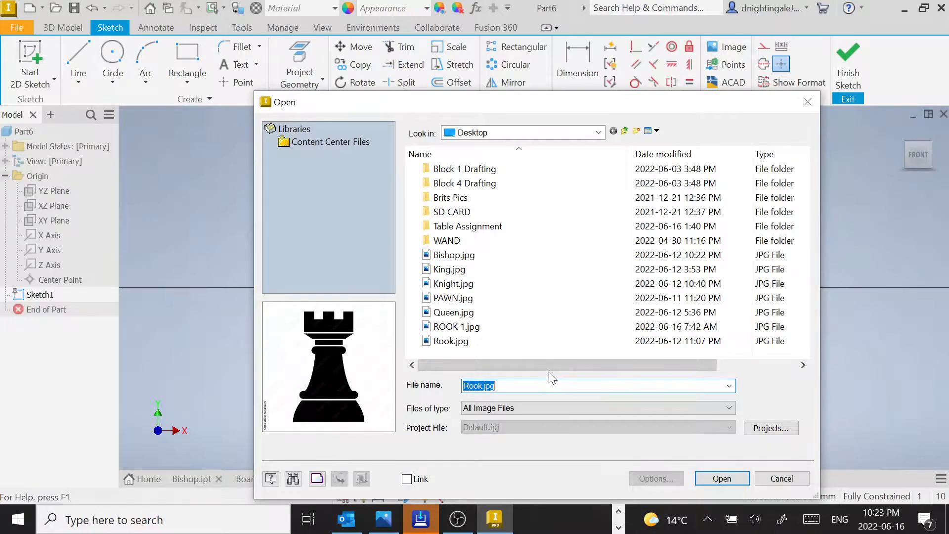
pyautogui.click(728, 474)
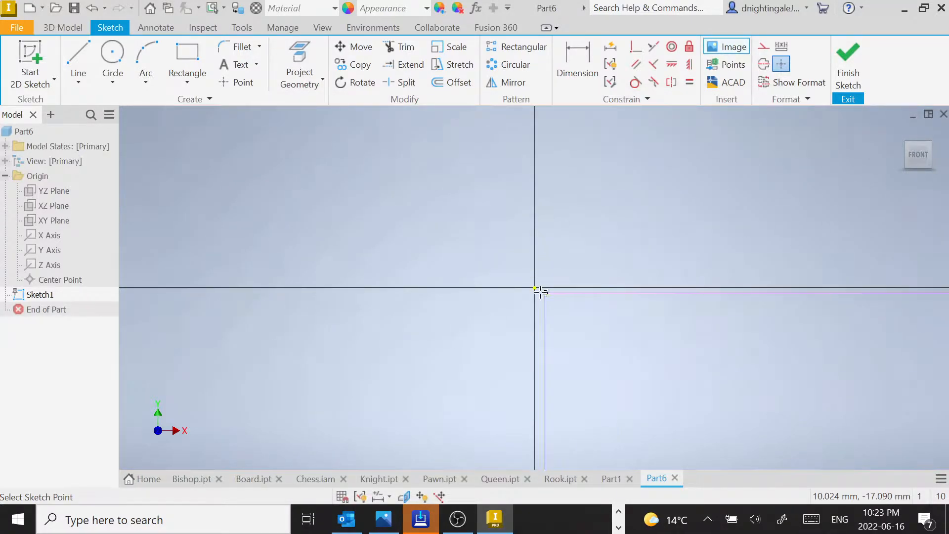
pyautogui.click(535, 286)
pyautogui.scroll(6, 562, 285)
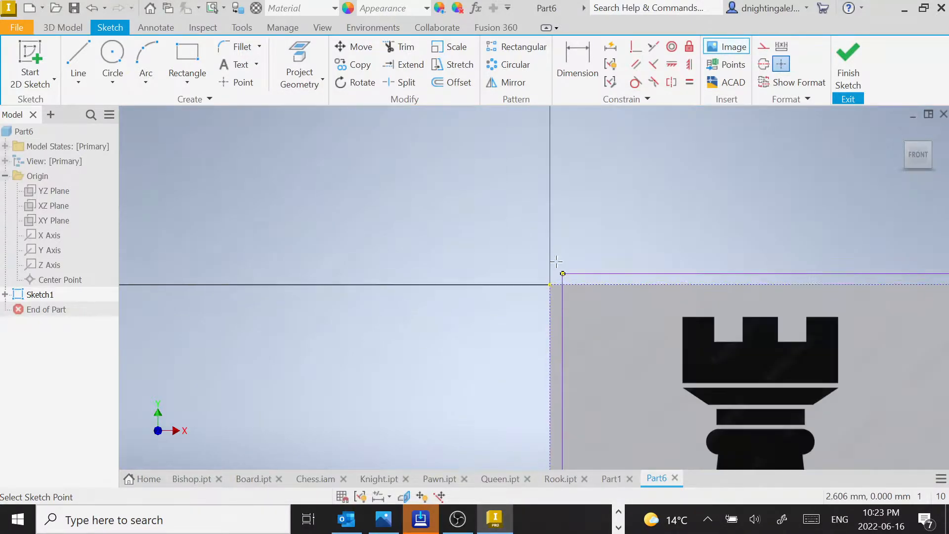
pyautogui.scroll(-6, 603, 314)
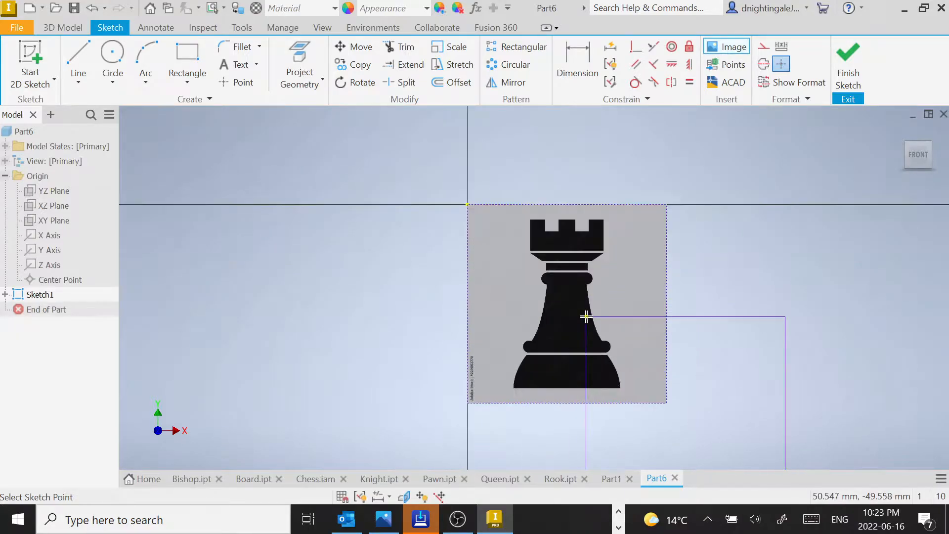
pyautogui.press('Escape')
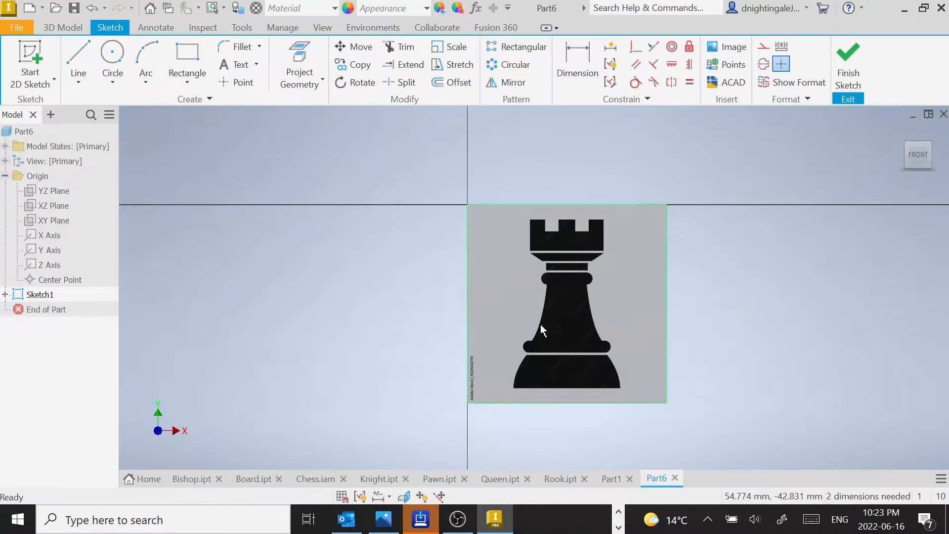
# Step: Draw a horizontal line about 46 mm long along the bottom edge of the rook's base, from right corner to left corner
pyautogui.scroll(2, 544, 329)
pyautogui.scroll(-3, 550, 329)
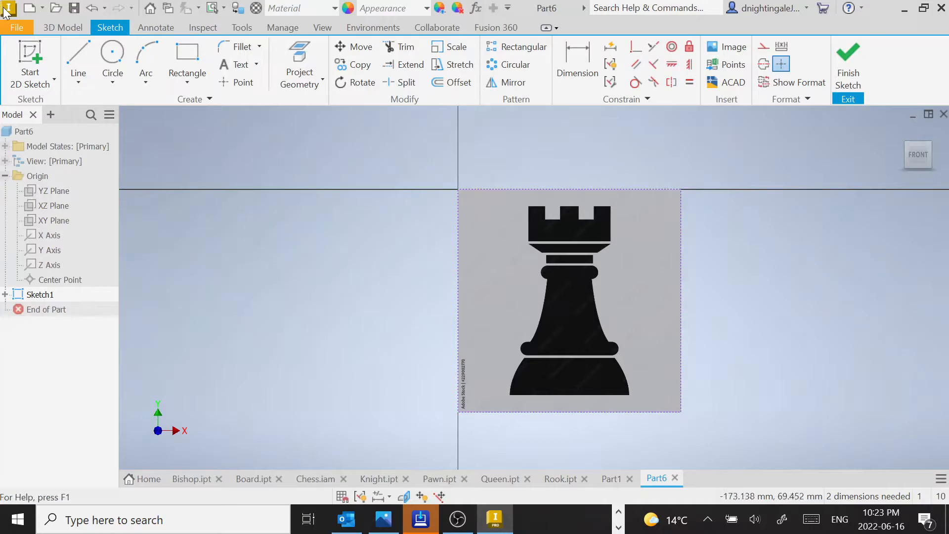
pyautogui.click(75, 55)
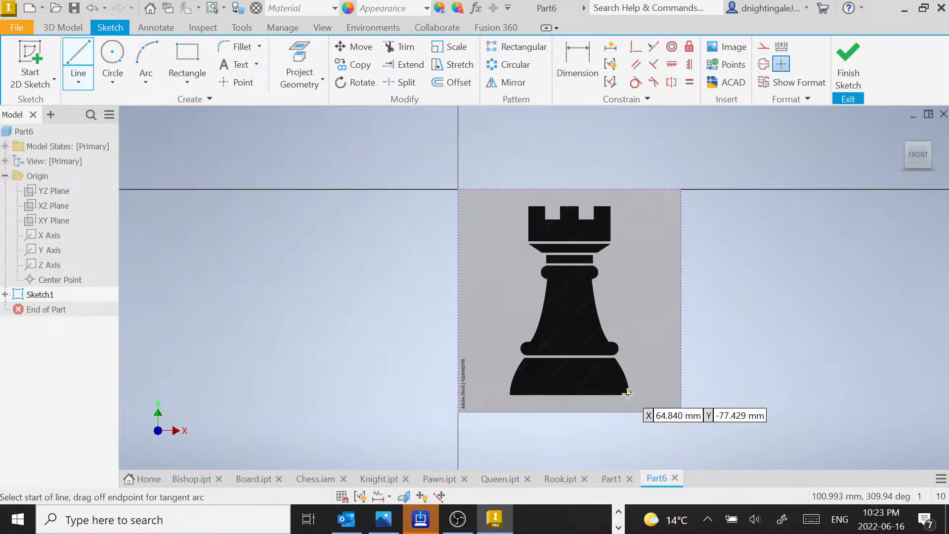
pyautogui.click(630, 395)
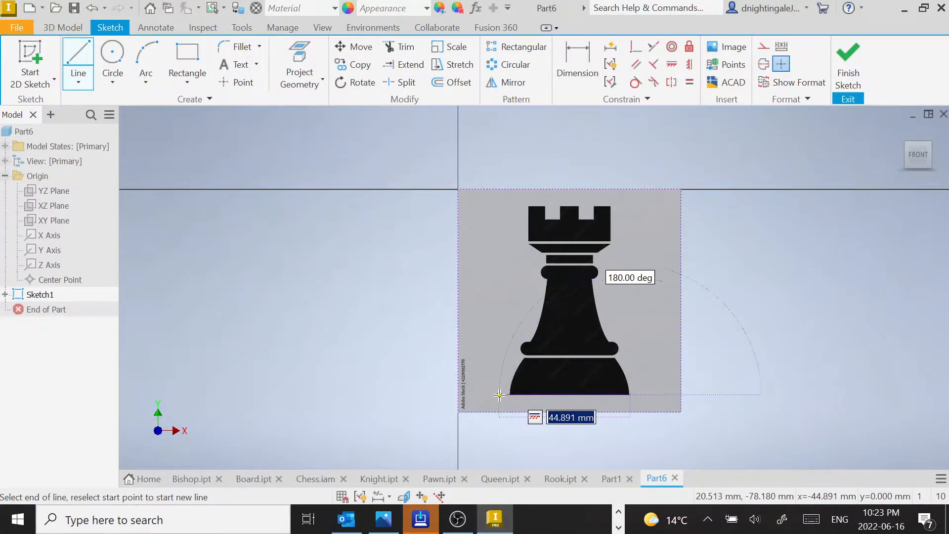
pyautogui.scroll(-3, 508, 393)
pyautogui.scroll(10, 509, 394)
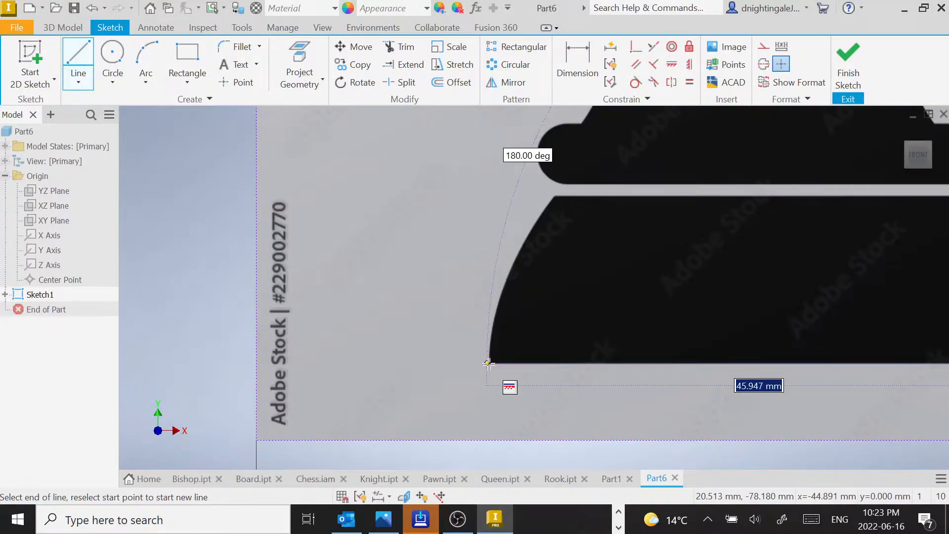
pyautogui.click(489, 363)
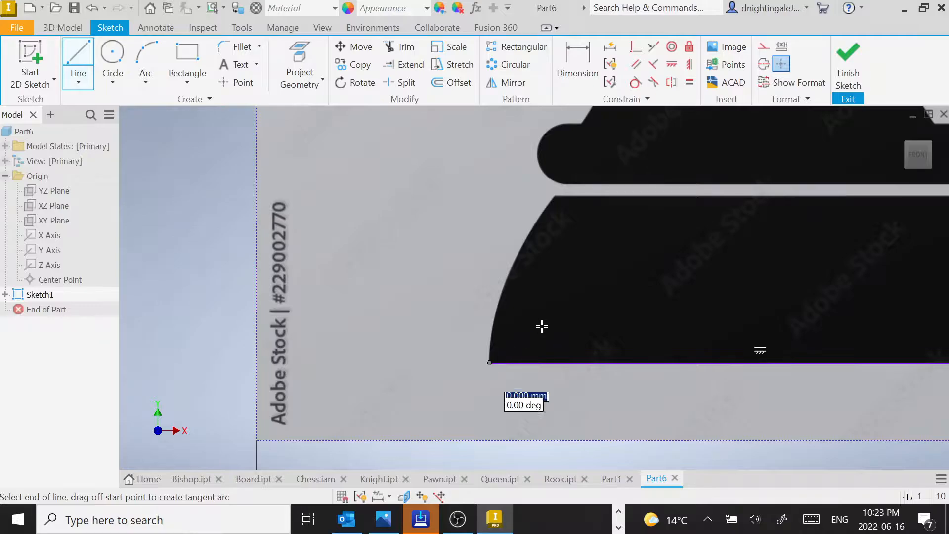
pyautogui.scroll(-4, 543, 325)
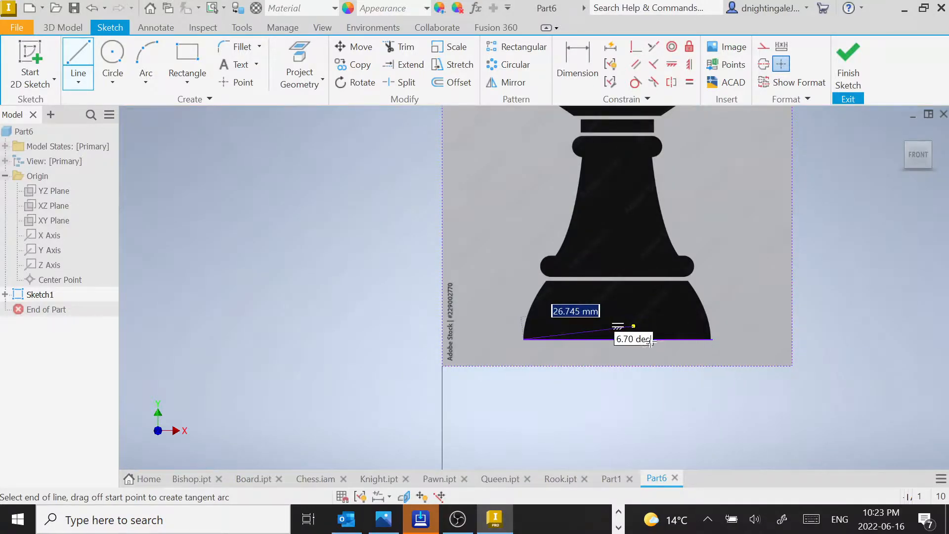
pyautogui.scroll(5, 615, 325)
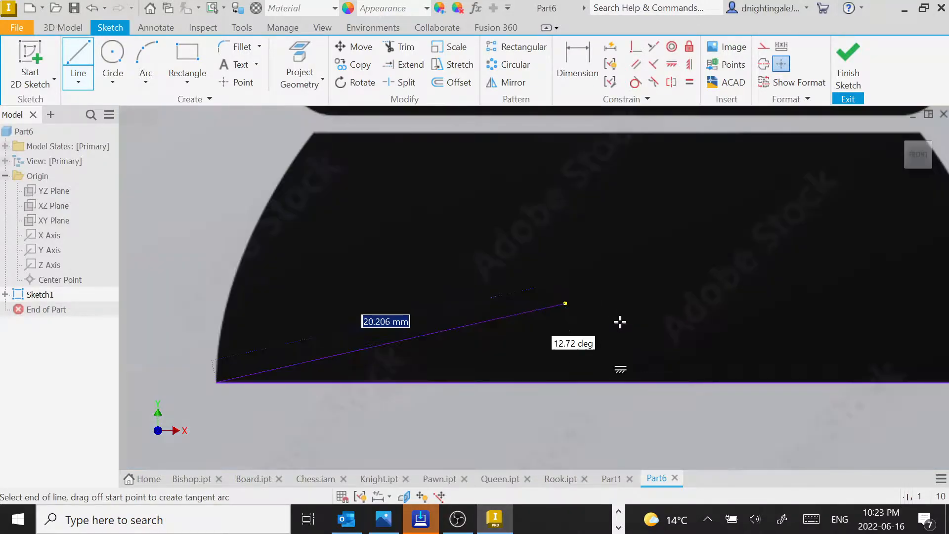
pyautogui.scroll(-4, 567, 341)
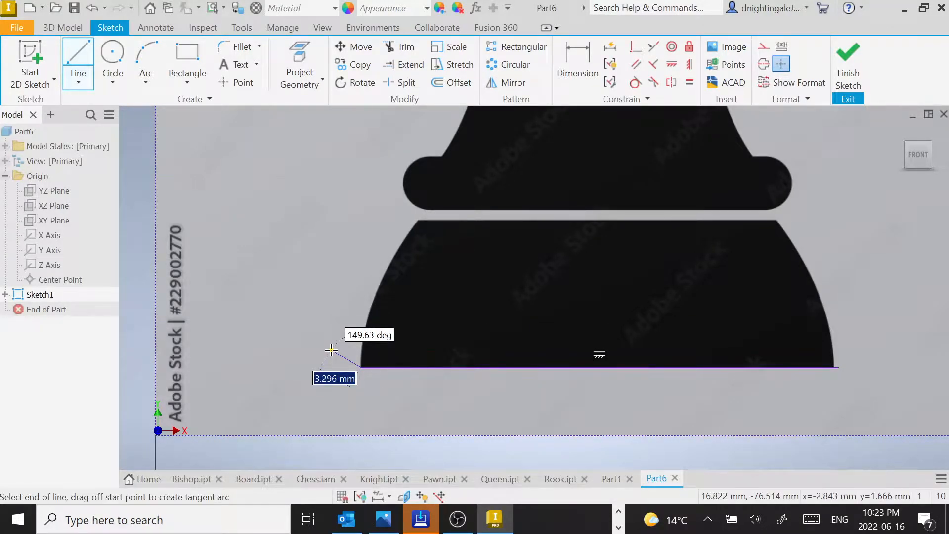
pyautogui.press('Escape')
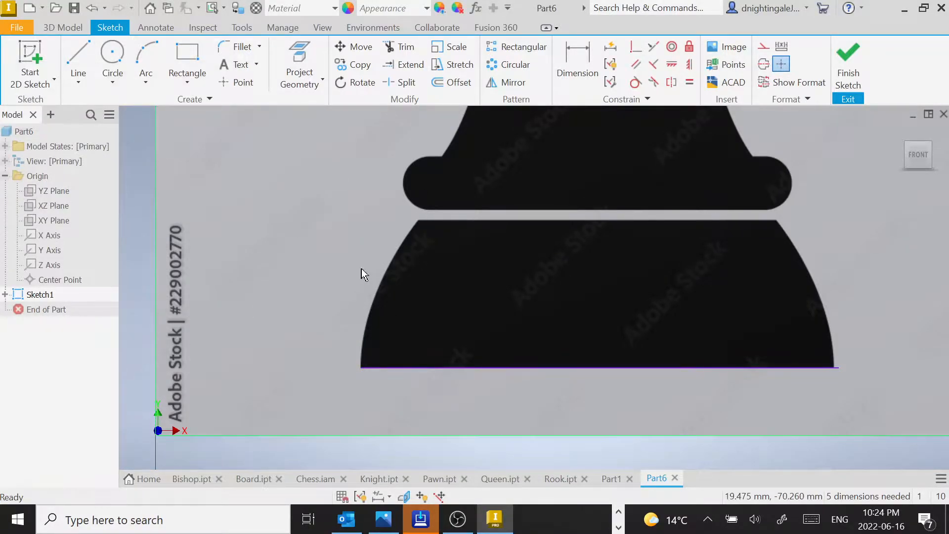
# Step: Trace the left side of the base with a three-point arc from the bottom line's left end to the base's upper-left corner
pyautogui.click(142, 51)
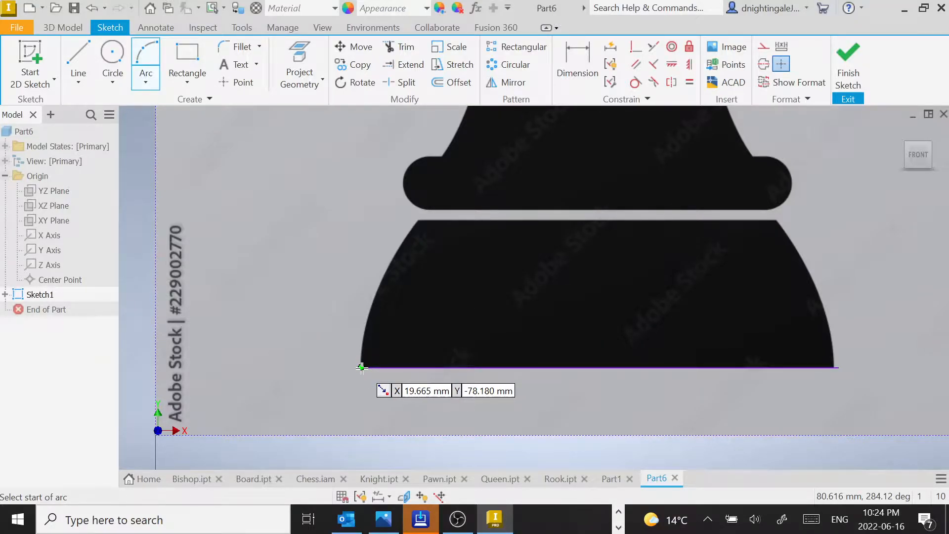
pyautogui.click(362, 367)
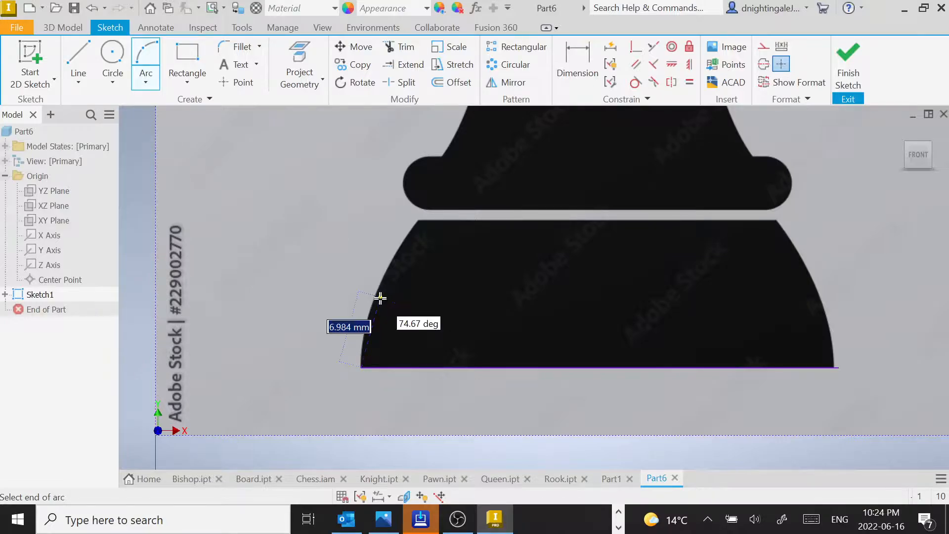
pyautogui.click(418, 221)
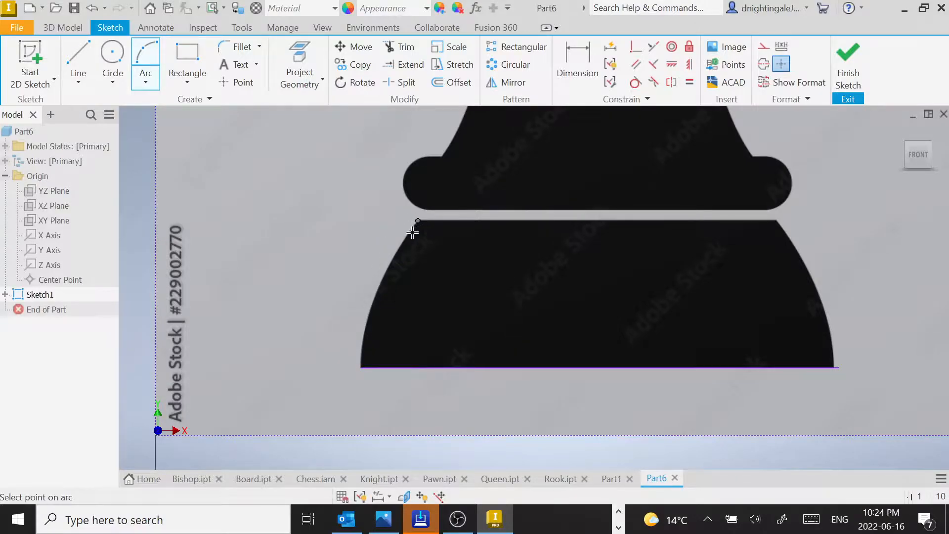
pyautogui.click(372, 303)
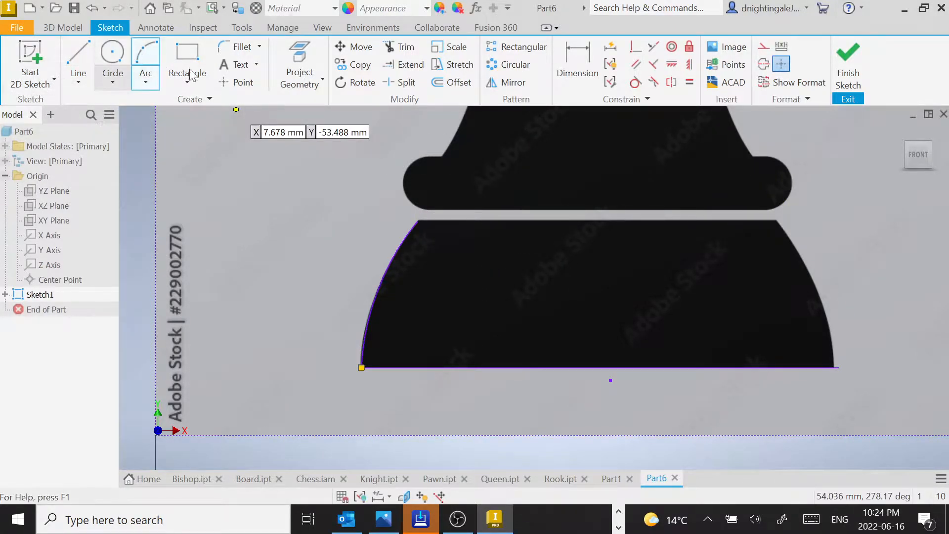
# Step: Trace the rounded left end of the lower collar with a three-point arc from the base arc's upper end to the body
pyautogui.click(418, 220)
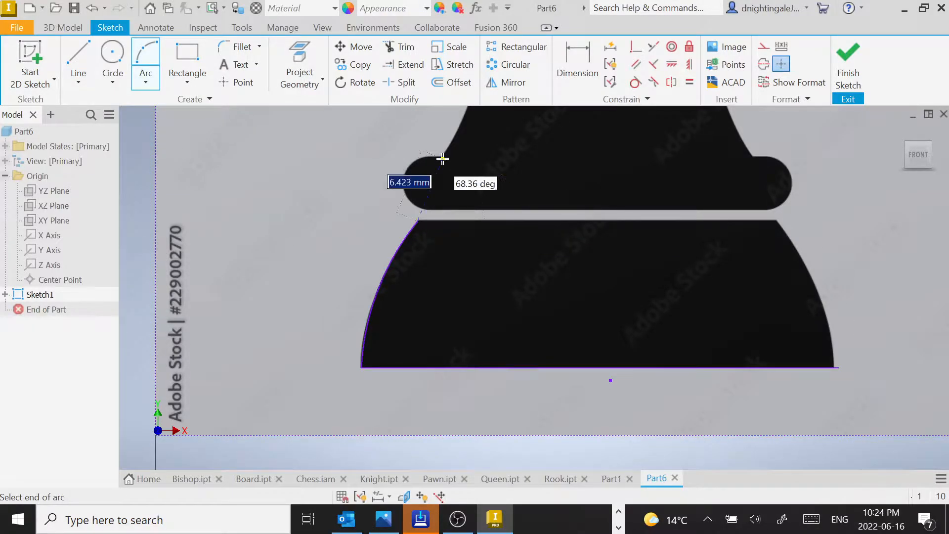
pyautogui.click(442, 158)
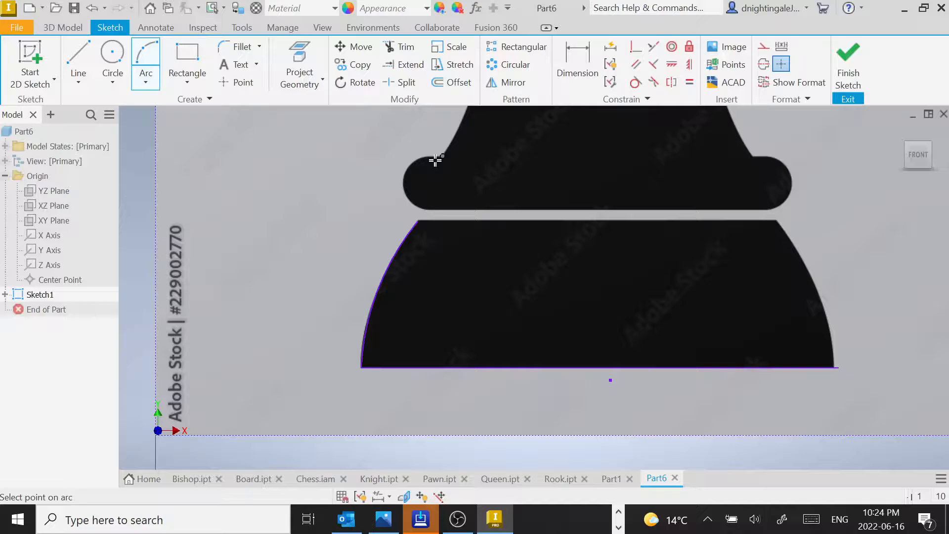
pyautogui.click(411, 168)
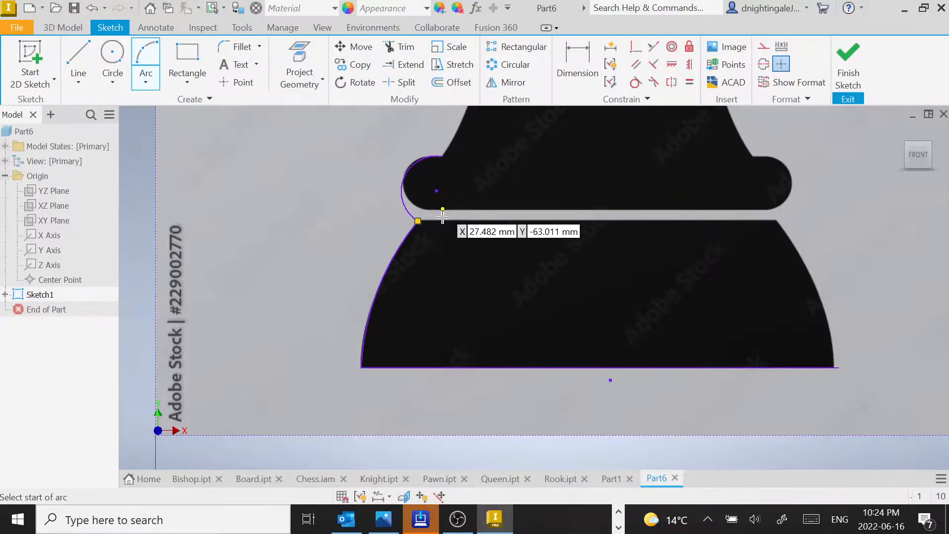
# Step: Trace the left side of the rook's body with a control-vertex spline from the lower collar arc up to the upper collar
pyautogui.moveTo(438, 212)
pyautogui.mouseDown(button='middle')
pyautogui.moveTo(406, 349)
pyautogui.moveTo(344, 443)
pyautogui.mouseUp(button='middle')
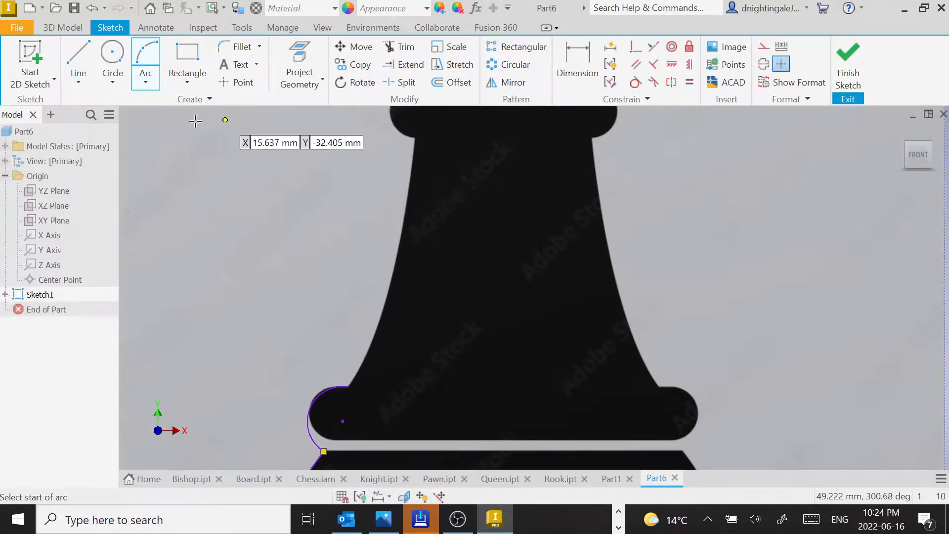
pyautogui.click(151, 88)
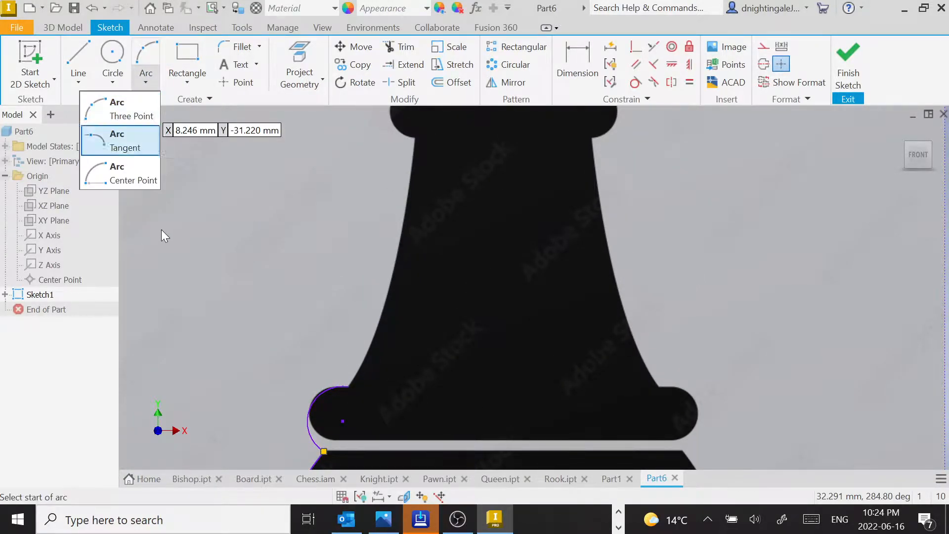
pyautogui.click(78, 85)
pyautogui.click(78, 85)
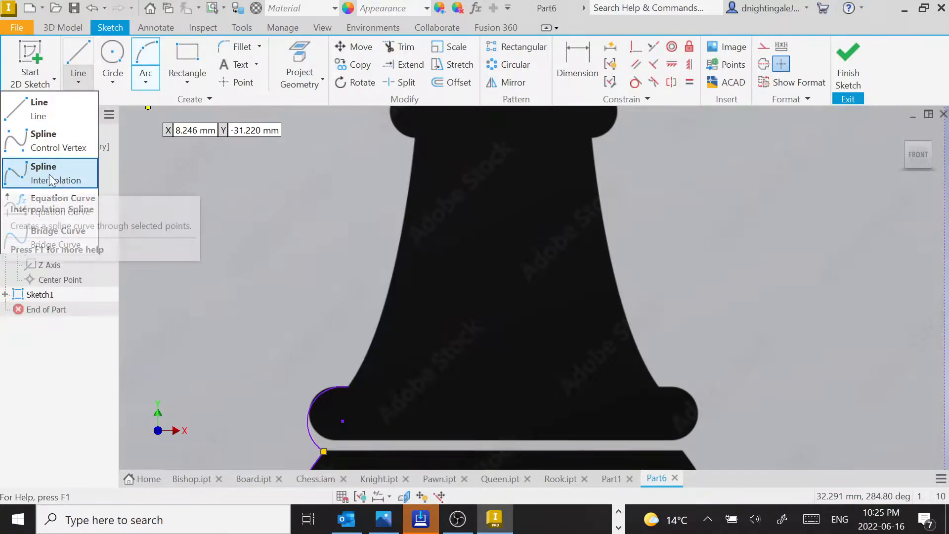
pyautogui.click(39, 139)
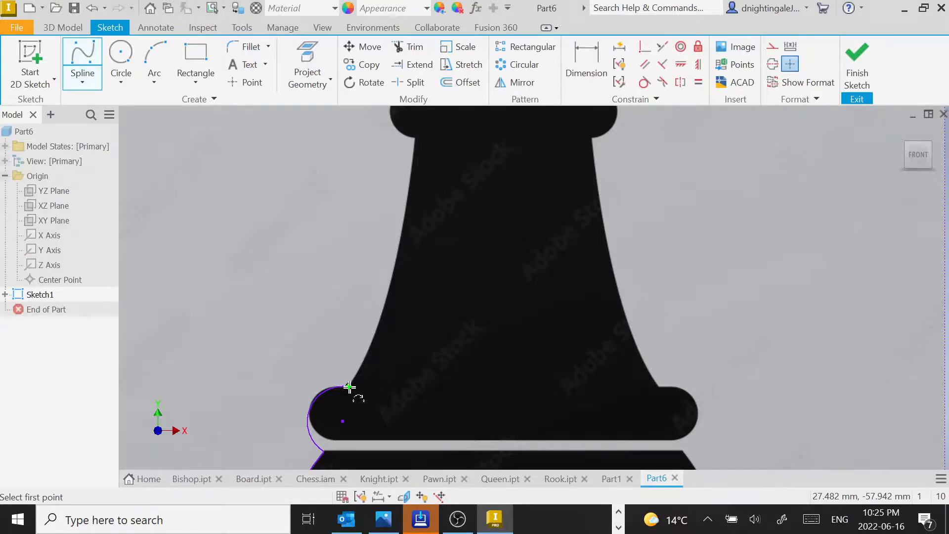
pyautogui.click(350, 387)
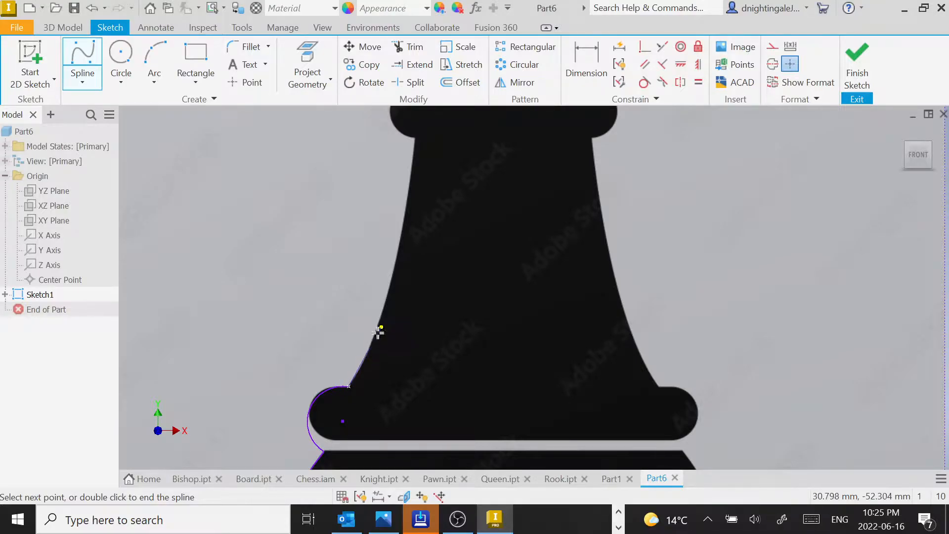
pyautogui.click(367, 357)
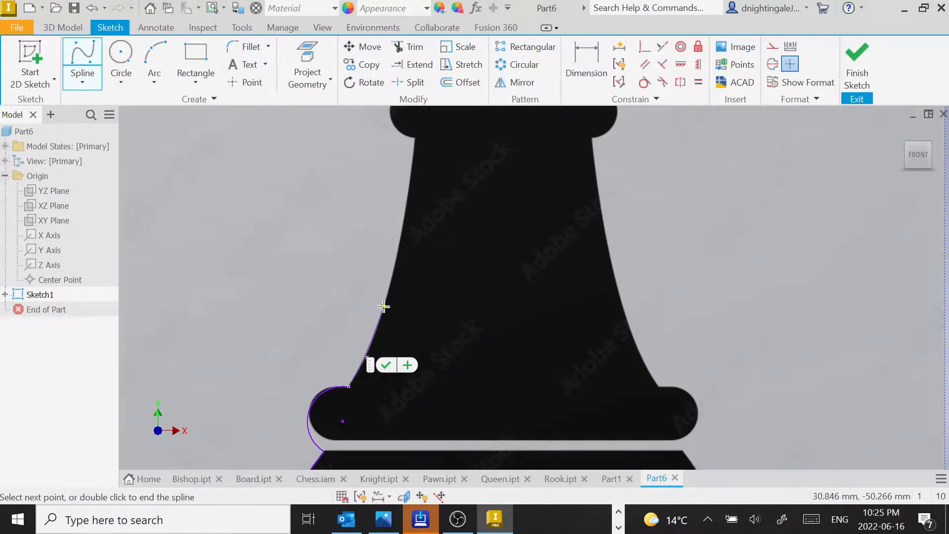
pyautogui.click(383, 306)
pyautogui.click(399, 247)
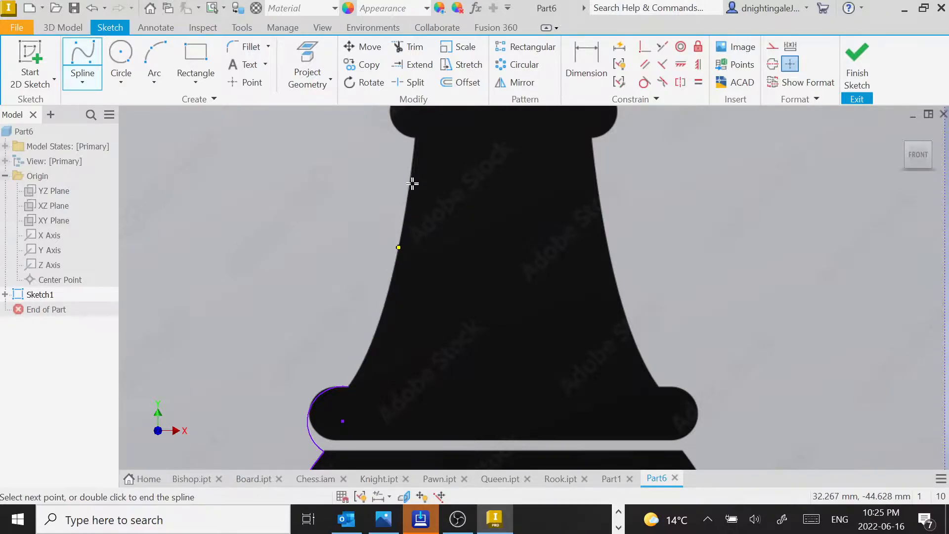
pyautogui.click(412, 176)
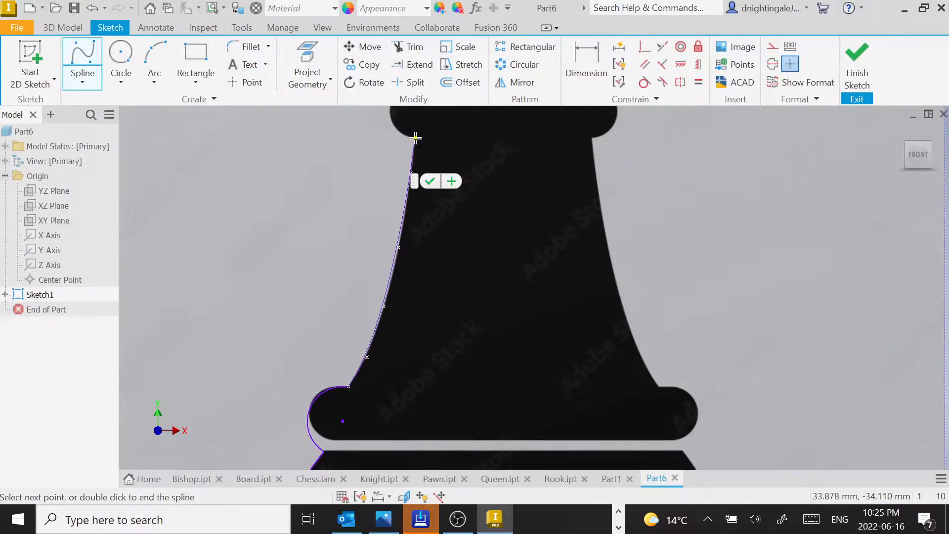
pyautogui.click(415, 138)
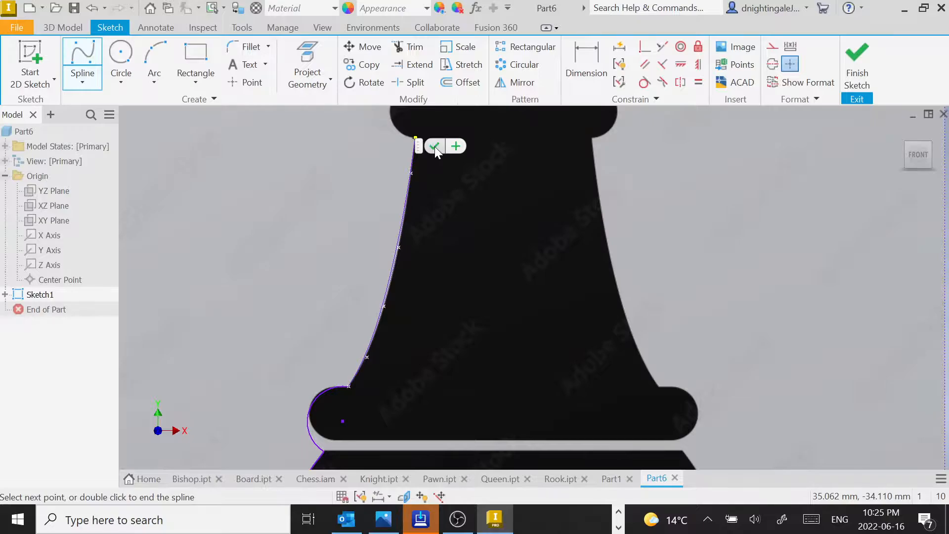
pyautogui.click(435, 146)
# Step: Trace the rounded left end of the upper collar with a three-point arc starting from the spline's upper end
pyautogui.moveTo(425, 200); pyautogui.dragTo(429, 372, button='middle')
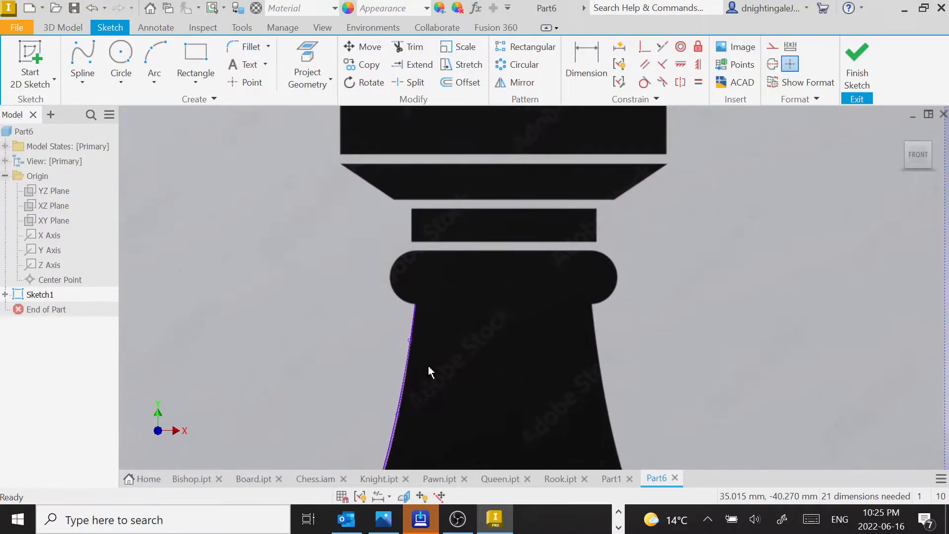
pyautogui.click(159, 65)
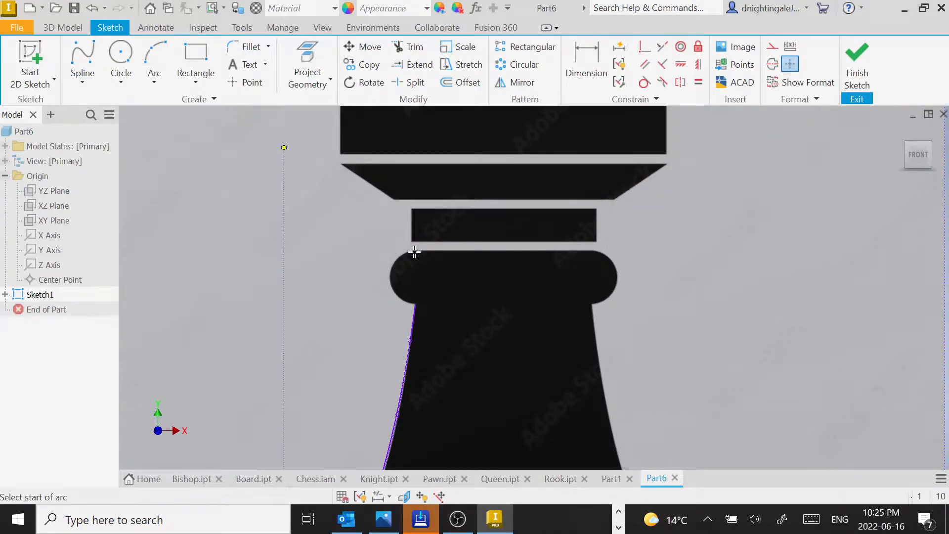
pyautogui.click(416, 305)
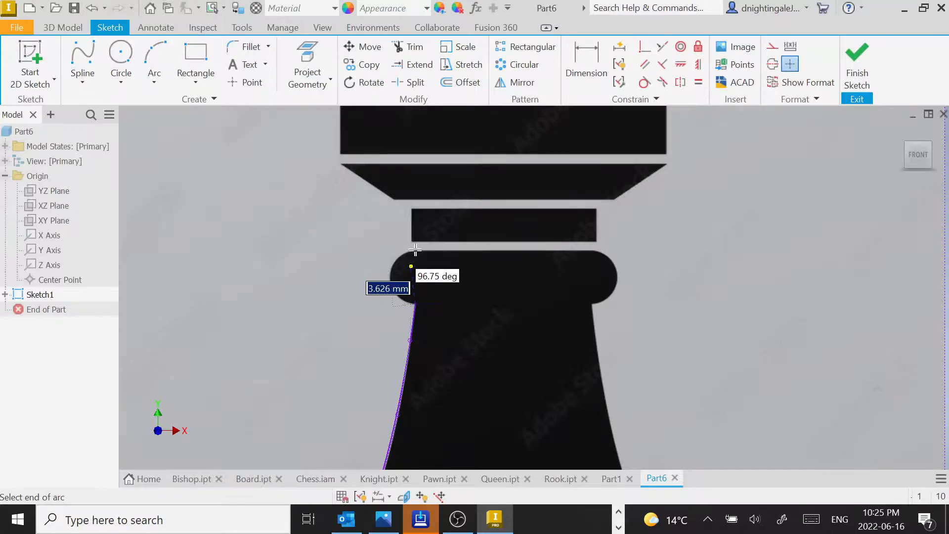
pyautogui.click(399, 256)
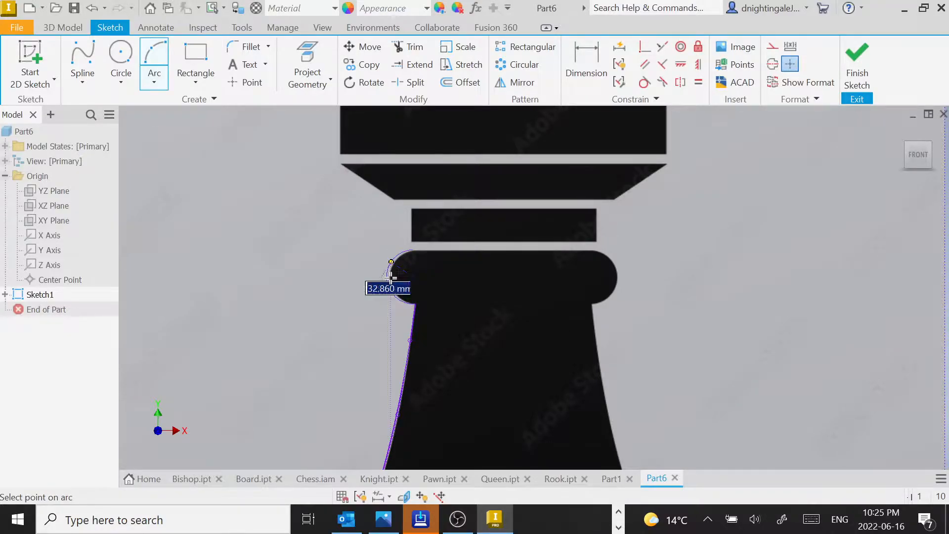
pyautogui.click(391, 282)
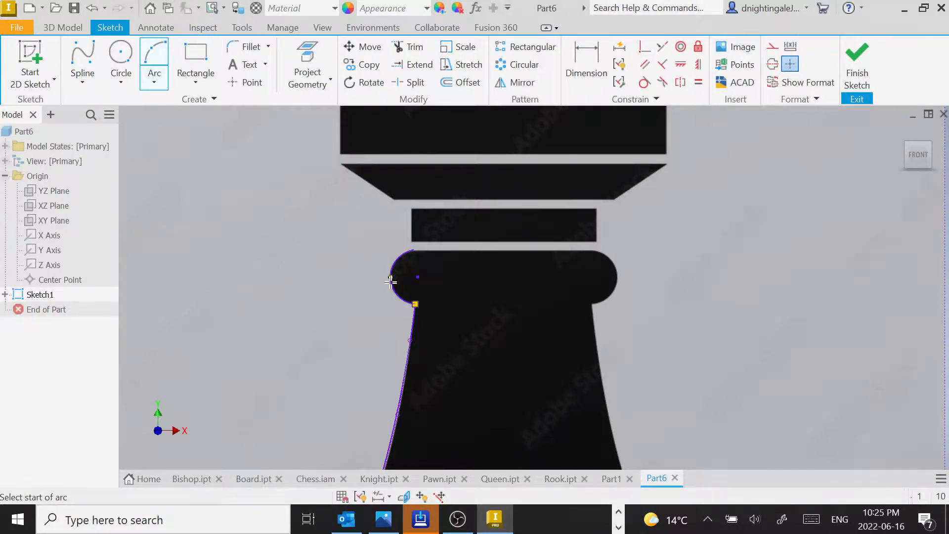
# Step: Draw a vertical neck line about 3.8 mm long from the upper collar arc and a slanted line to the flare's outer left corner
pyautogui.click(75, 82)
pyautogui.click(67, 109)
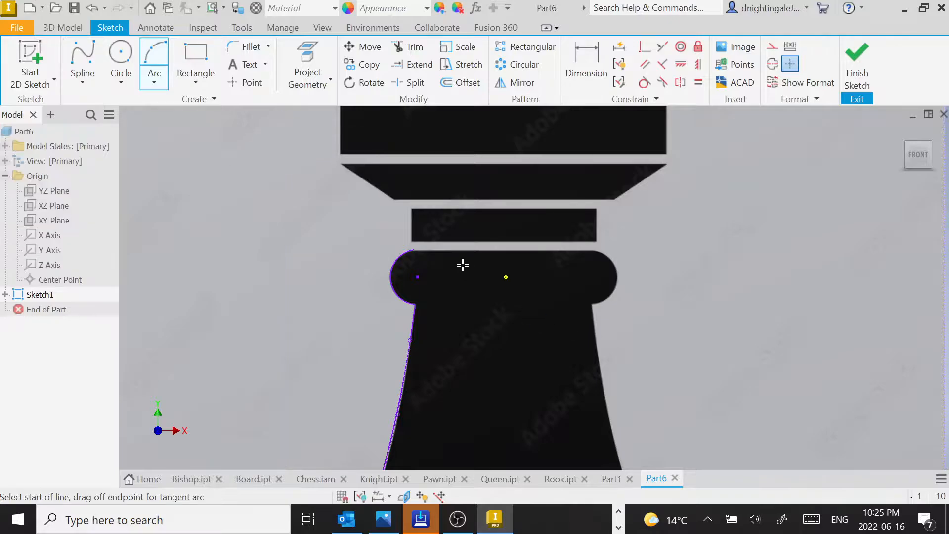
pyautogui.click(416, 249)
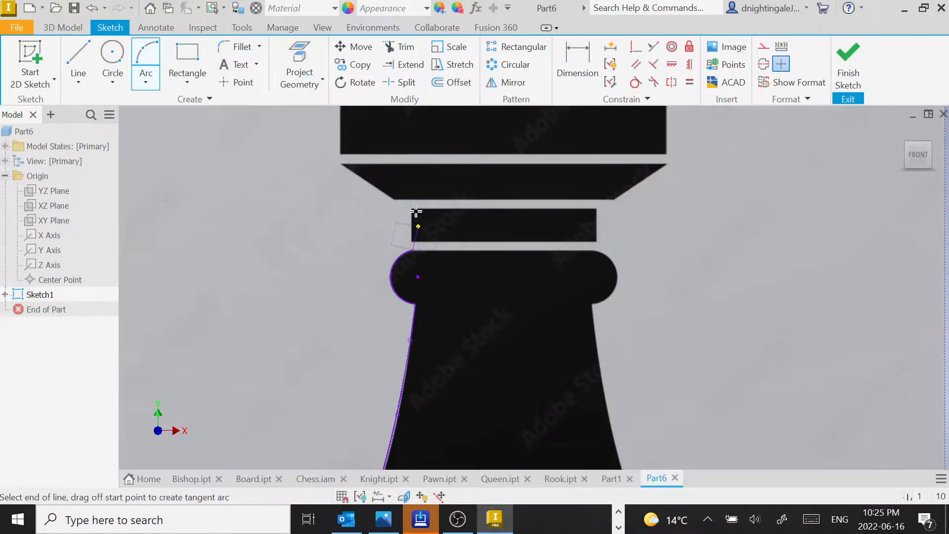
pyautogui.click(414, 209)
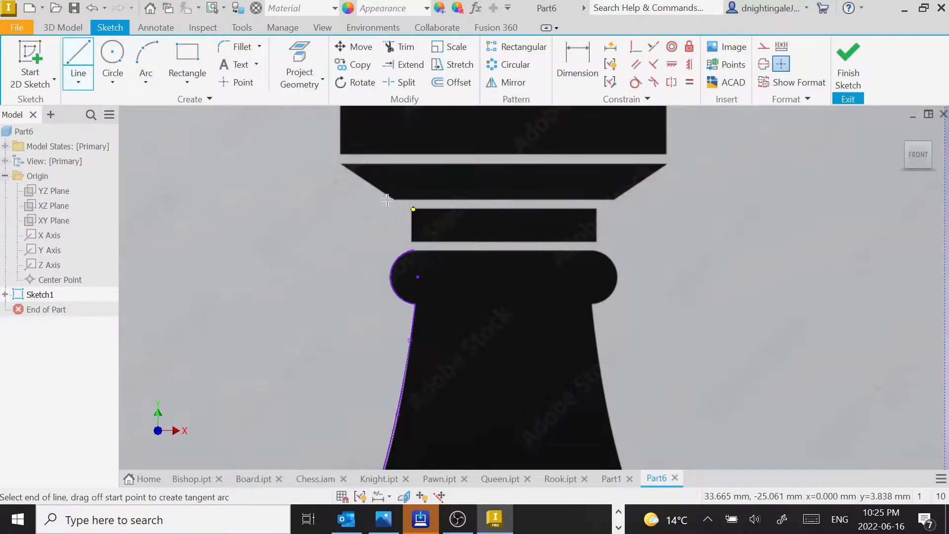
pyautogui.click(343, 165)
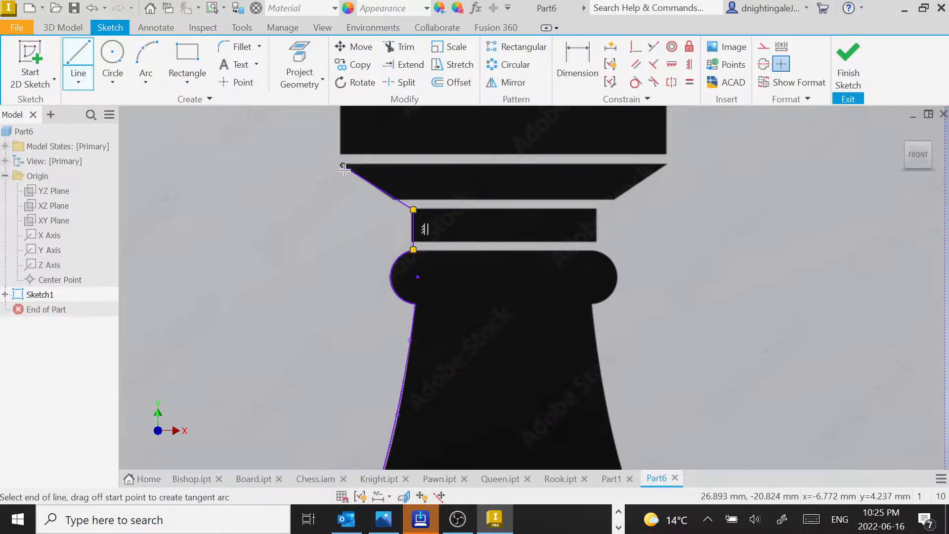
# Step: Continue with a vertical line about 14.5 mm long up the turret's left side and a horizontal line about 31 mm long across its top
pyautogui.moveTo(344, 181); pyautogui.dragTo(337, 371, button='middle')
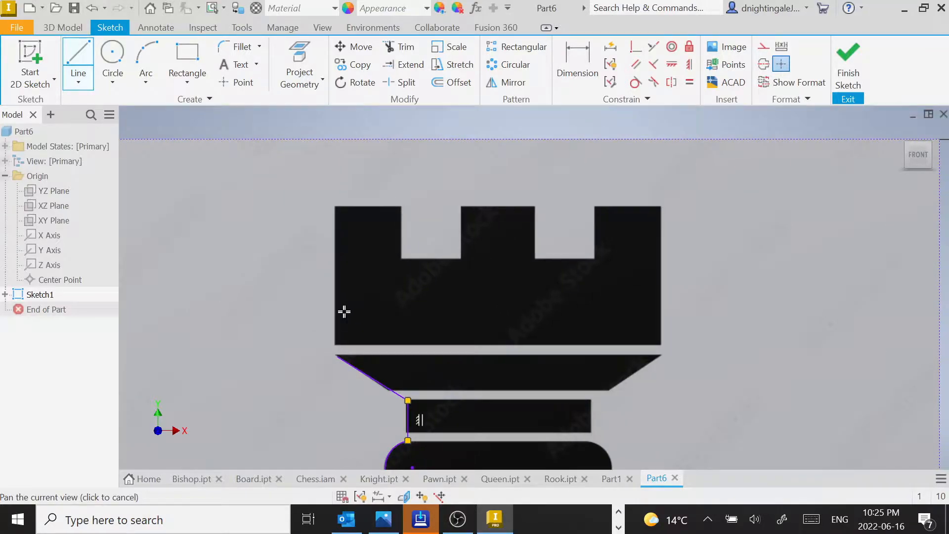
pyautogui.click(340, 205)
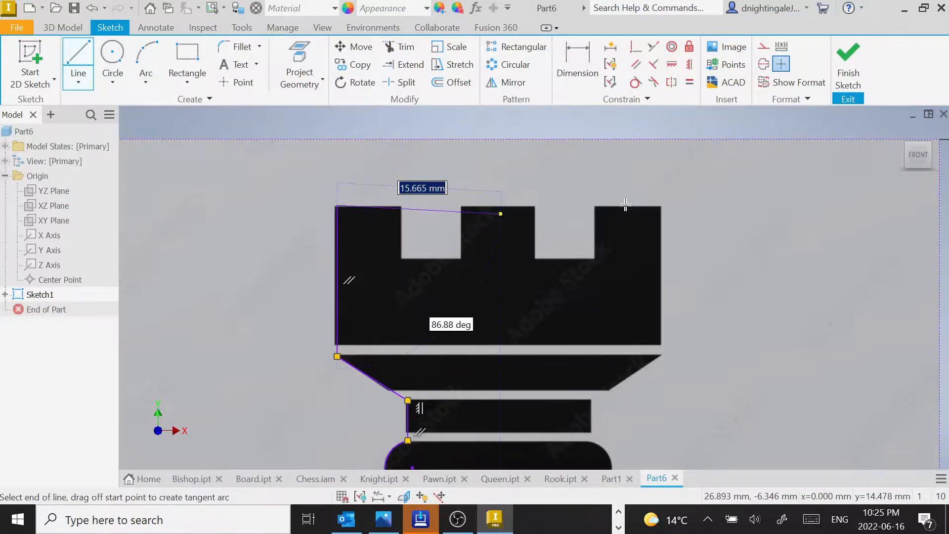
pyautogui.click(661, 205)
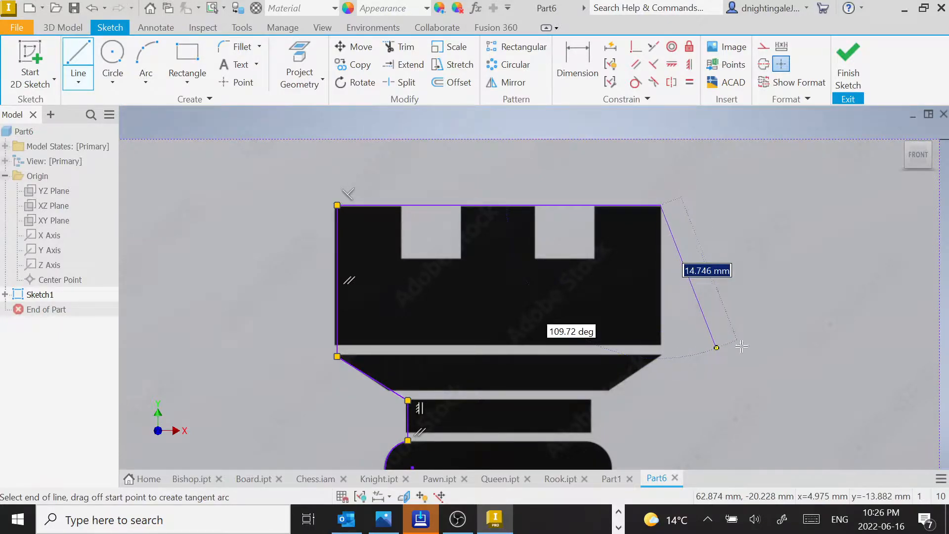
pyautogui.click(801, 387)
pyautogui.scroll(-2, 740, 374)
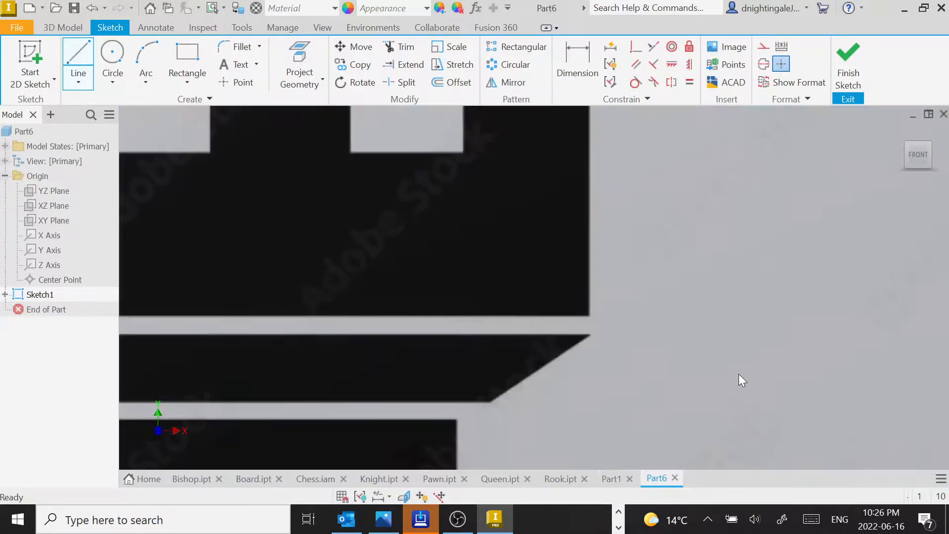
# Step: Draw a vertical centre line from the midpoint of the base line up through the rook to above the turret's top line
pyautogui.scroll(7, 592, 354)
pyautogui.moveTo(572, 279); pyautogui.dragTo(575, 131, button='middle')
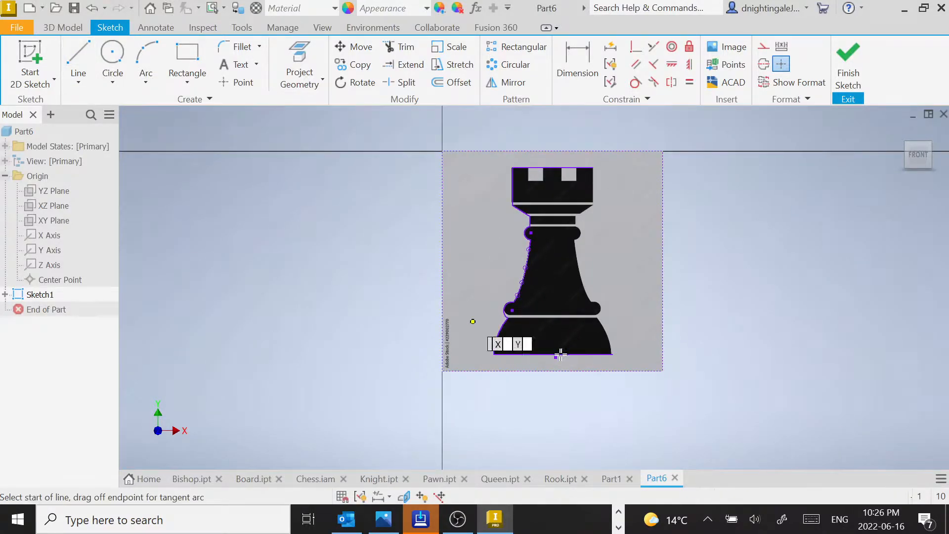
pyautogui.scroll(3, 550, 327)
pyautogui.scroll(-5, 550, 326)
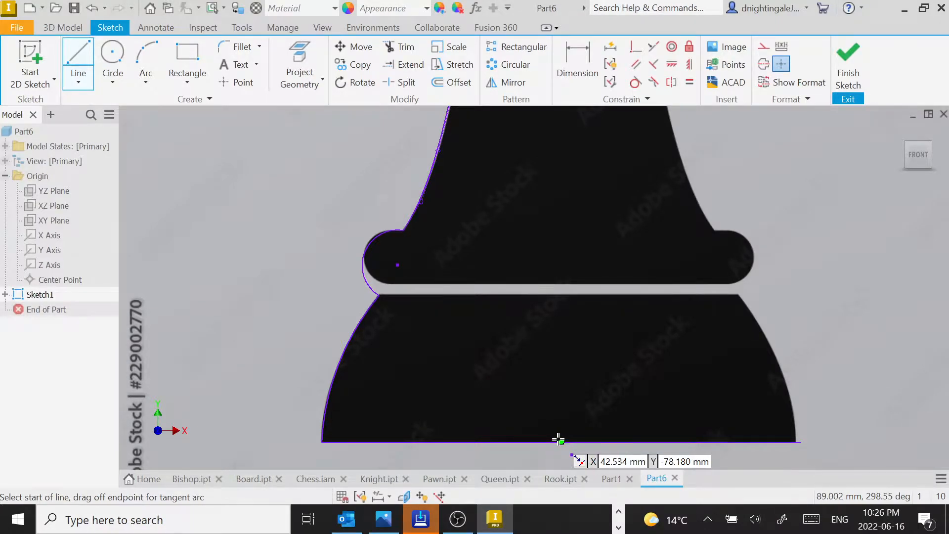
pyautogui.click(561, 440)
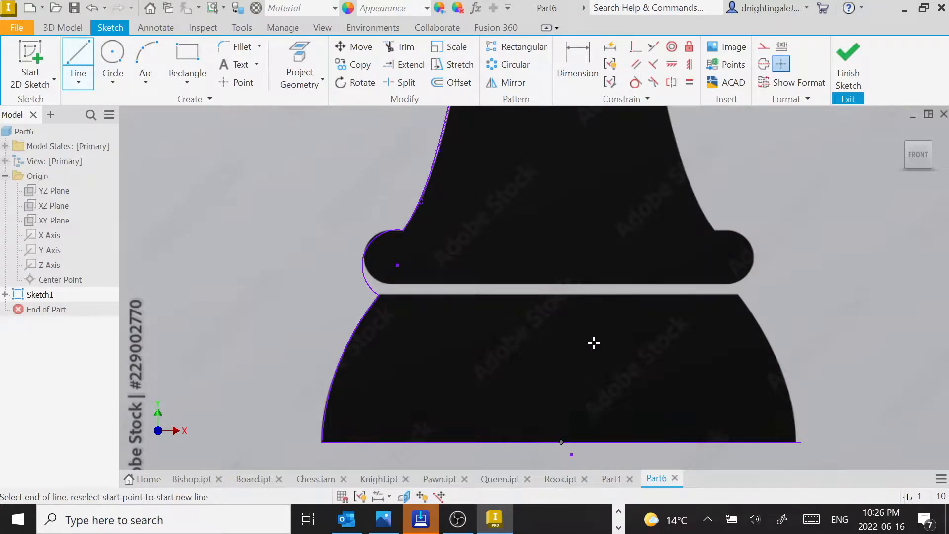
pyautogui.moveTo(572, 216); pyautogui.dragTo(545, 441, button='middle')
pyautogui.scroll(-6, 542, 292)
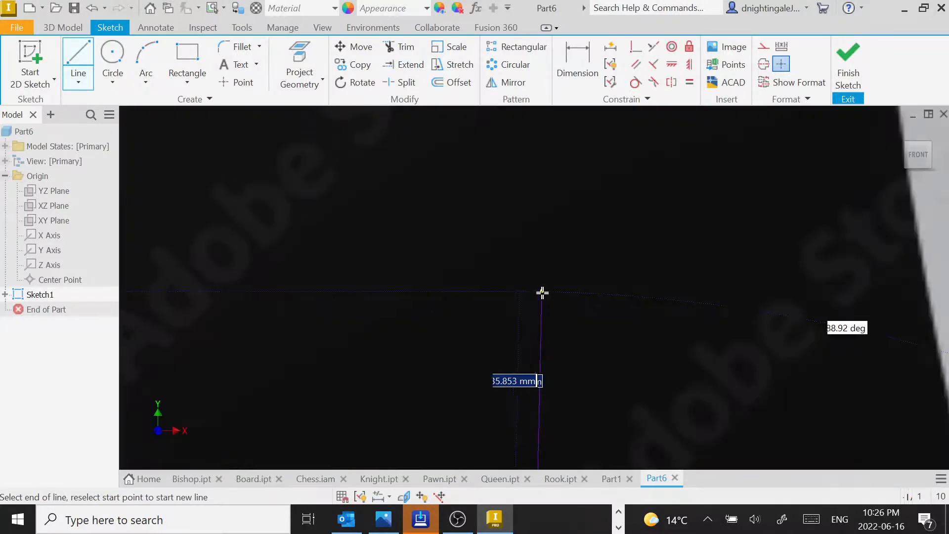
pyautogui.scroll(7, 542, 292)
pyautogui.scroll(4, 543, 287)
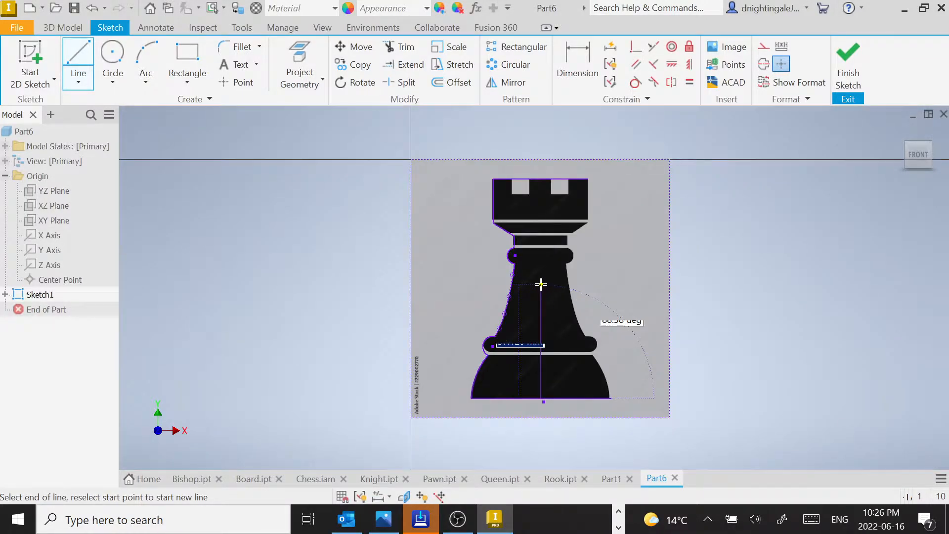
pyautogui.click(540, 146)
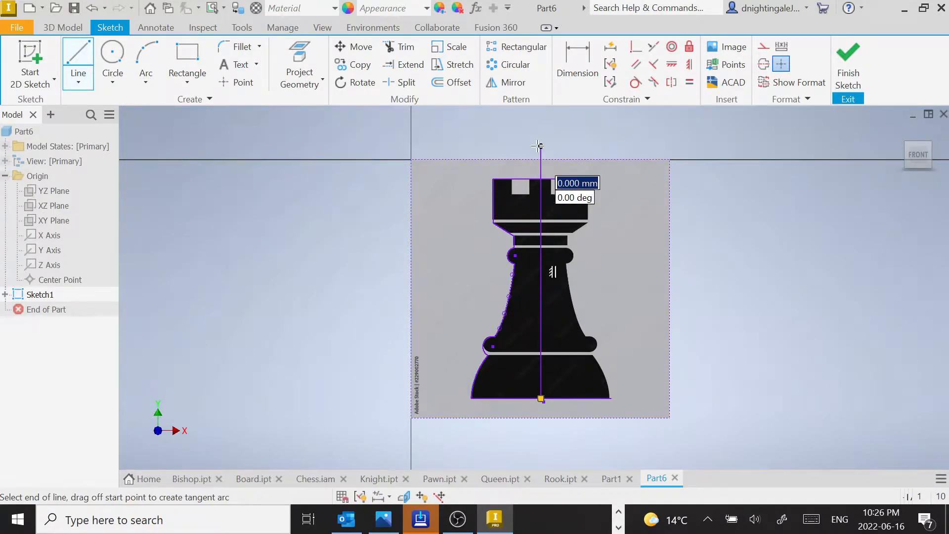
pyautogui.press('Escape')
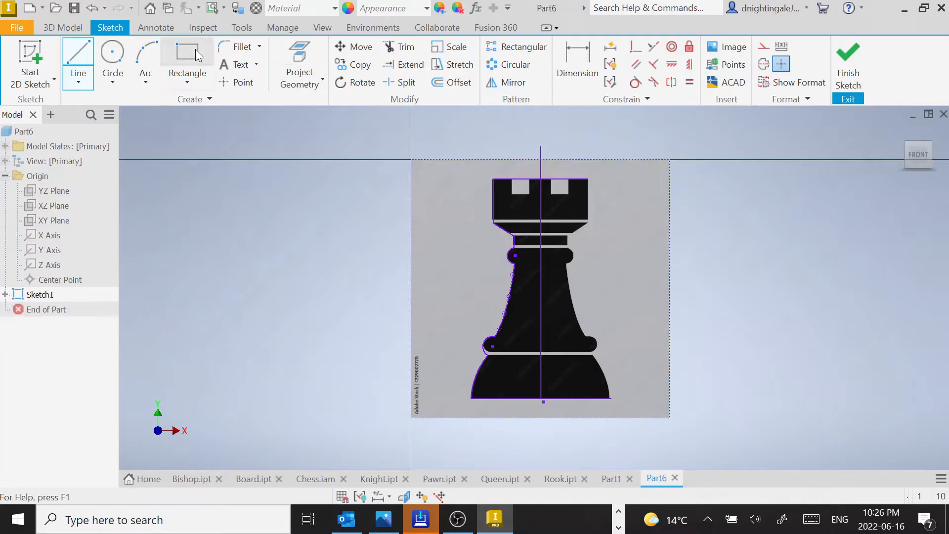
# Step: Trim the right halves of the top and base lines and the part of the centre line above the turret
pyautogui.click(410, 50)
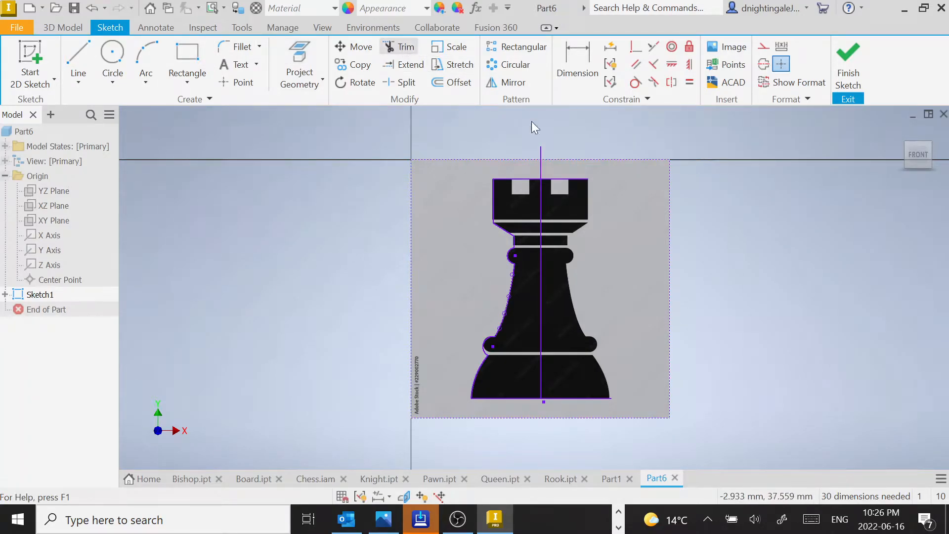
pyautogui.click(542, 167)
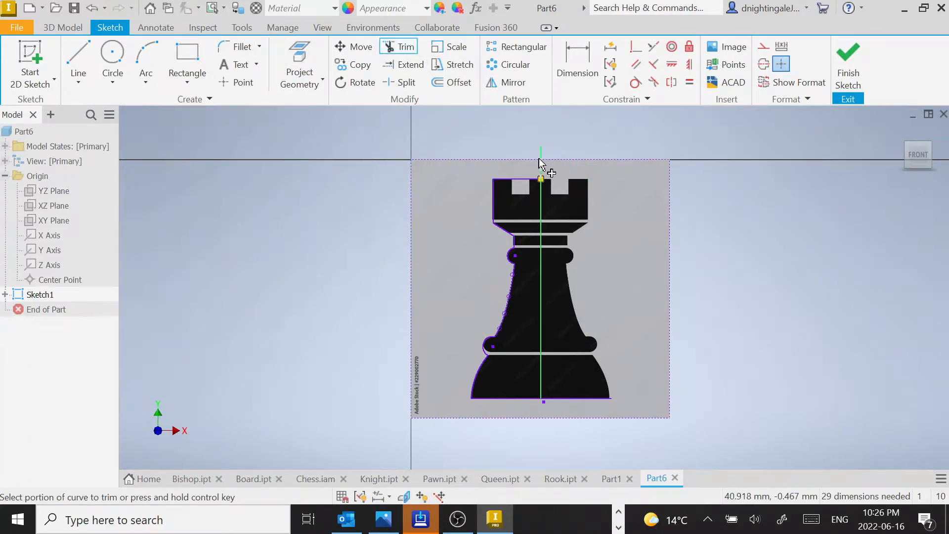
pyautogui.click(542, 168)
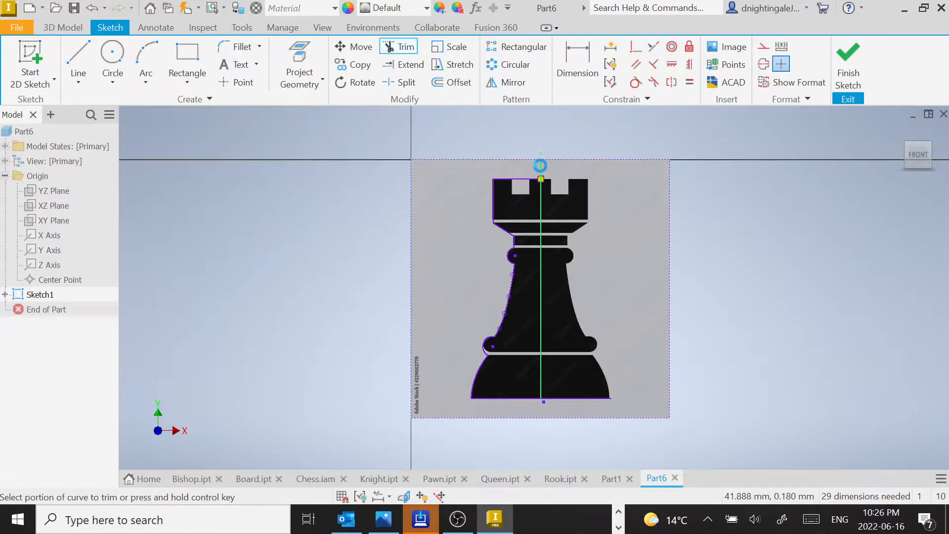
pyautogui.click(540, 169)
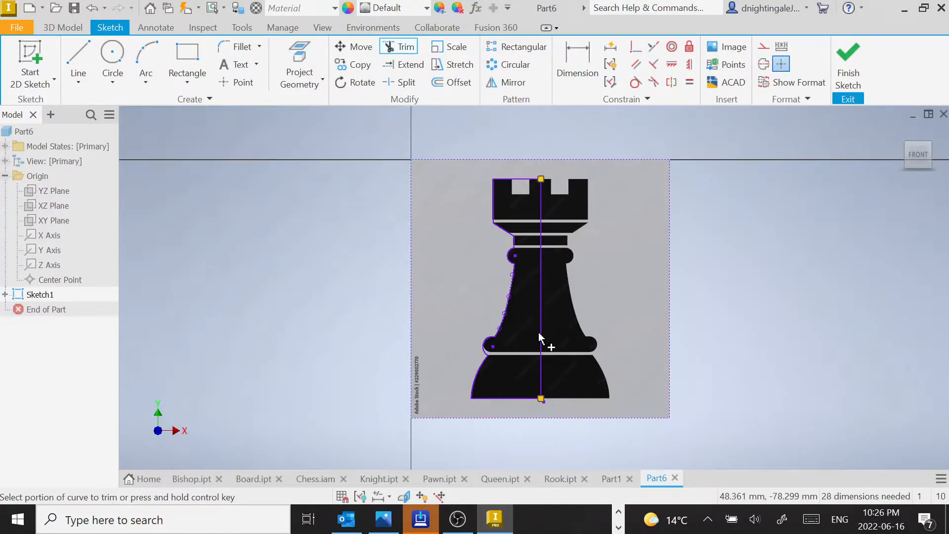
pyautogui.press('Escape')
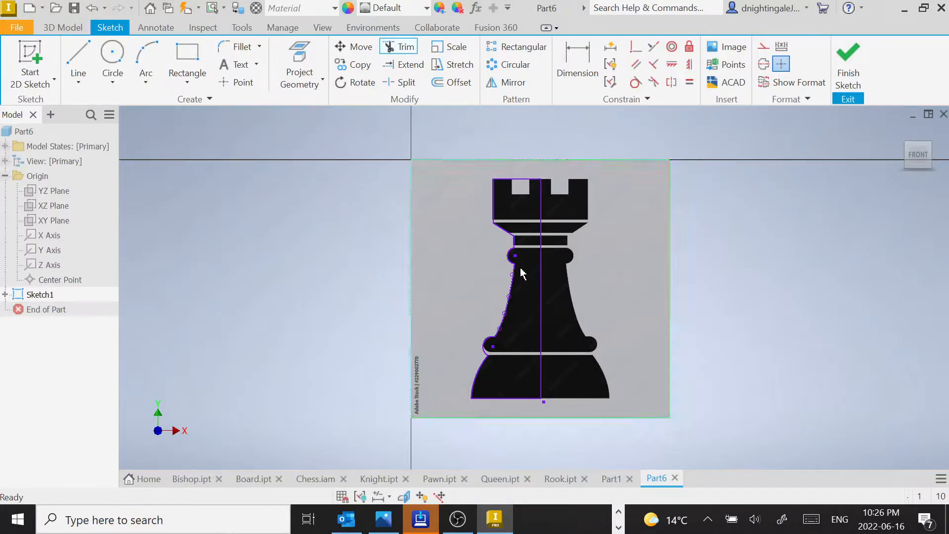
pyautogui.scroll(5, 520, 273)
pyautogui.scroll(-4, 519, 269)
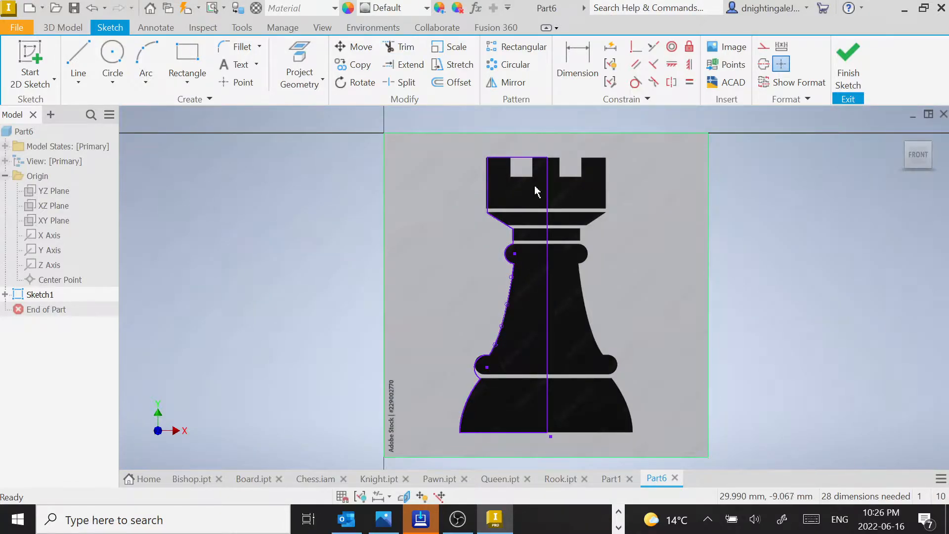
# Step: Try to apply a vertical constraint to the rook profile's centre line
pyautogui.scroll(5, 500, 433)
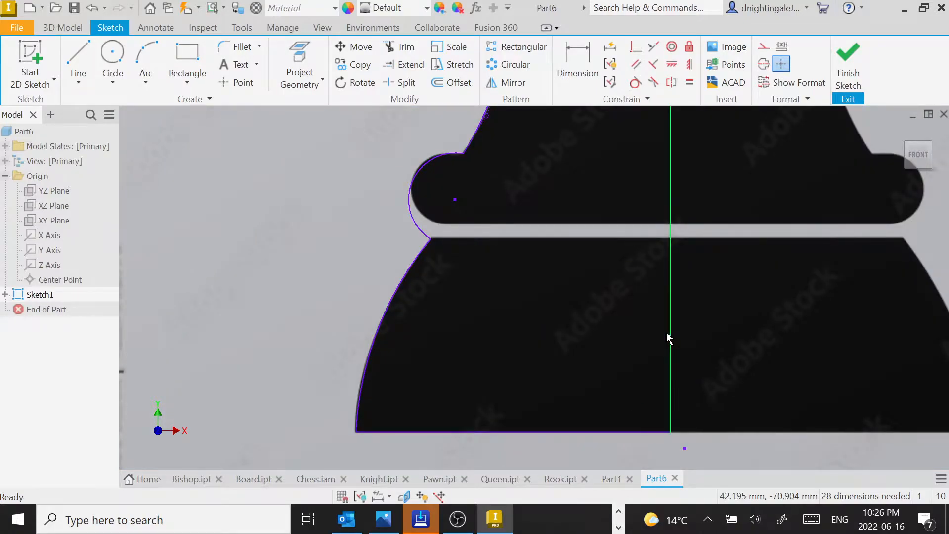
pyautogui.scroll(-5, 668, 339)
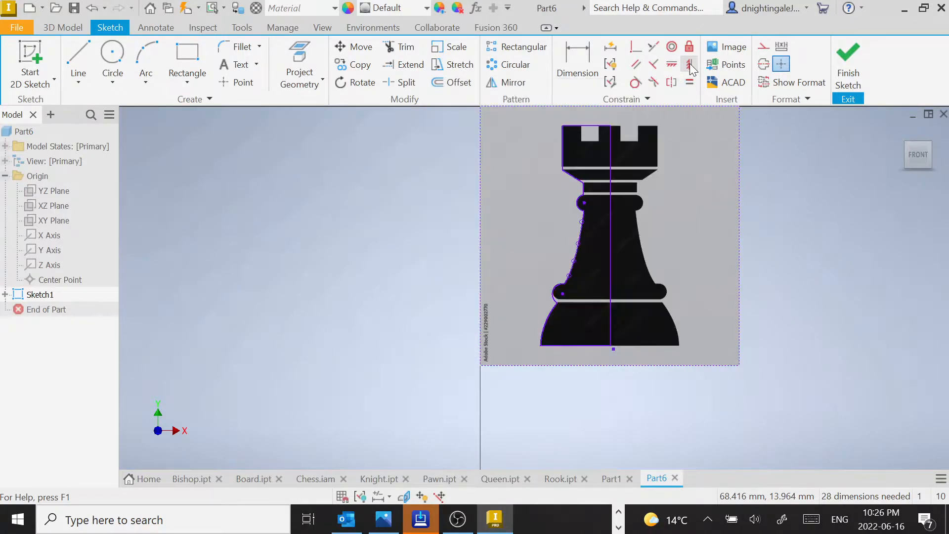
pyautogui.click(689, 64)
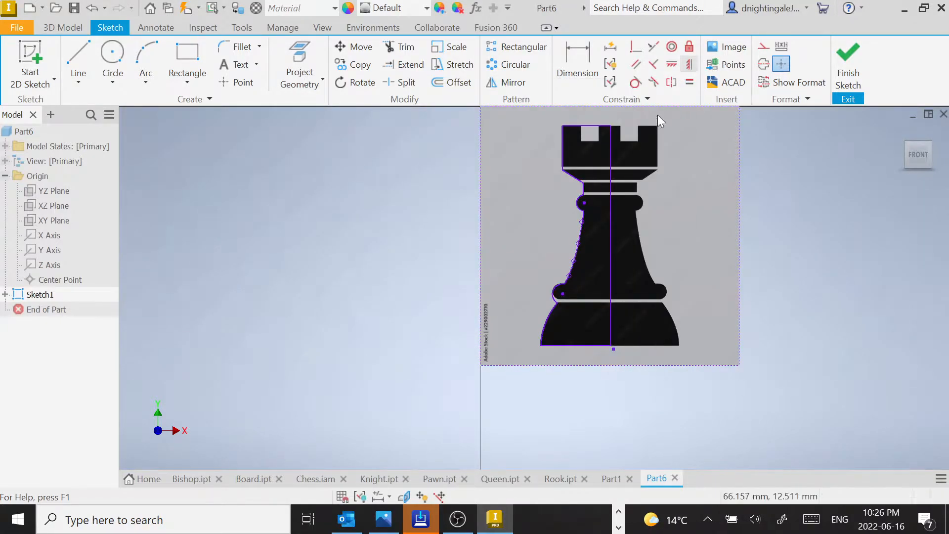
pyautogui.click(633, 221)
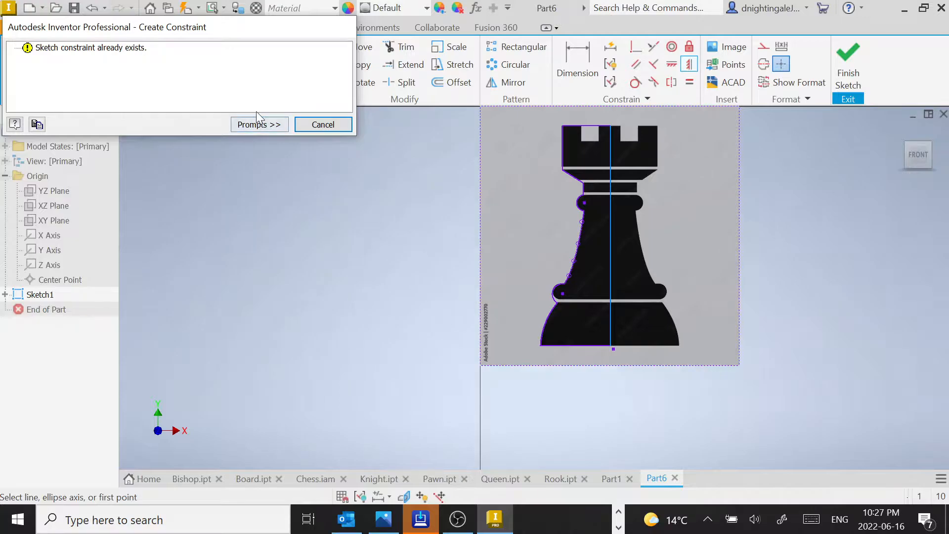
pyautogui.click(323, 126)
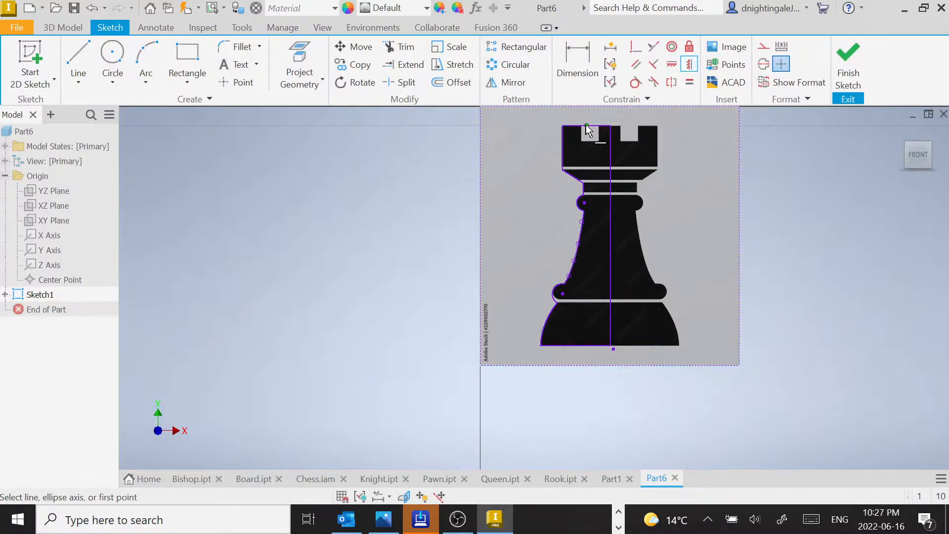
# Step: Try to make the turret's top line horizontal, and inspect the constraints on the top and base lines
pyautogui.click(670, 65)
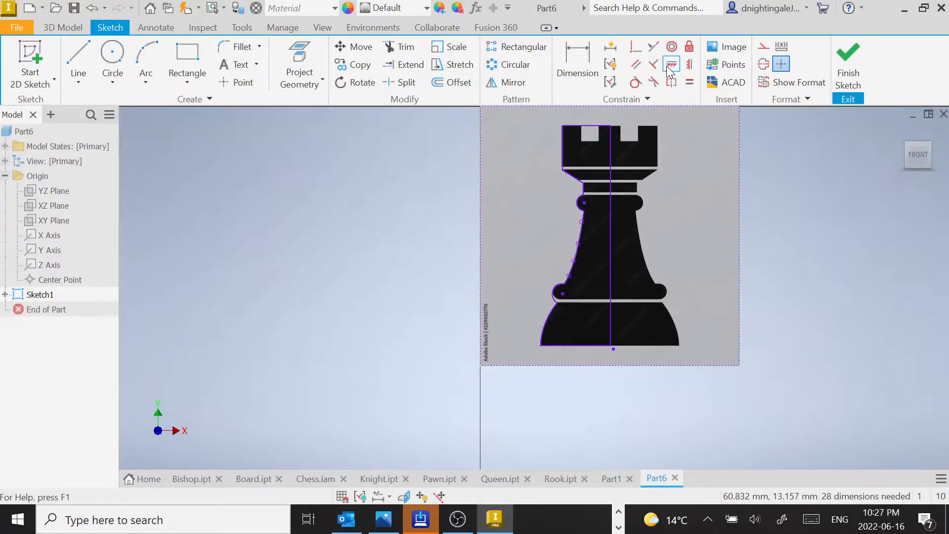
pyautogui.click(666, 66)
pyautogui.click(591, 126)
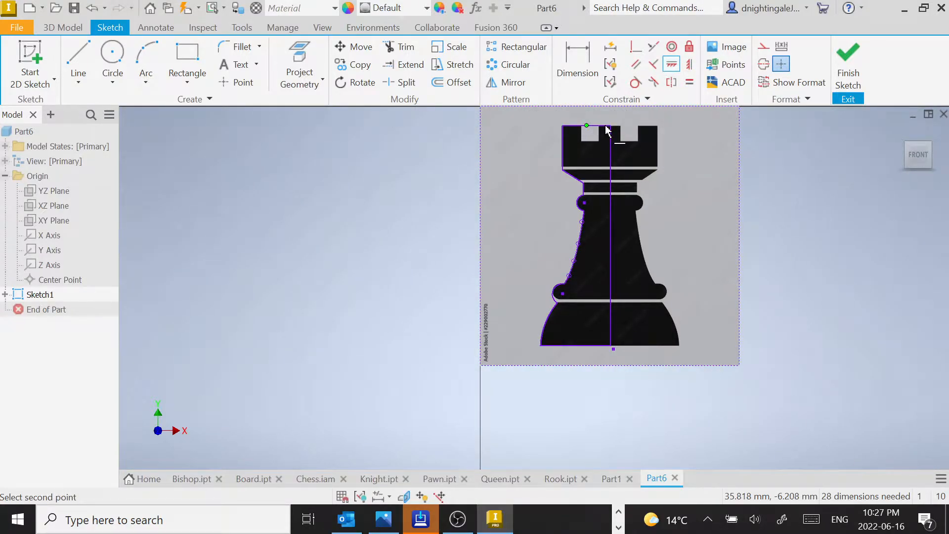
pyautogui.click(607, 130)
pyautogui.click(666, 59)
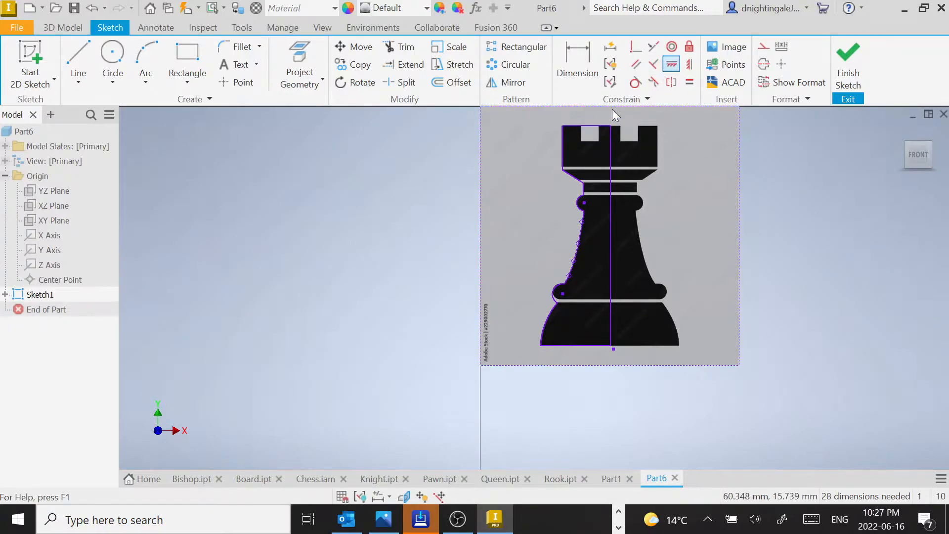
pyautogui.click(602, 127)
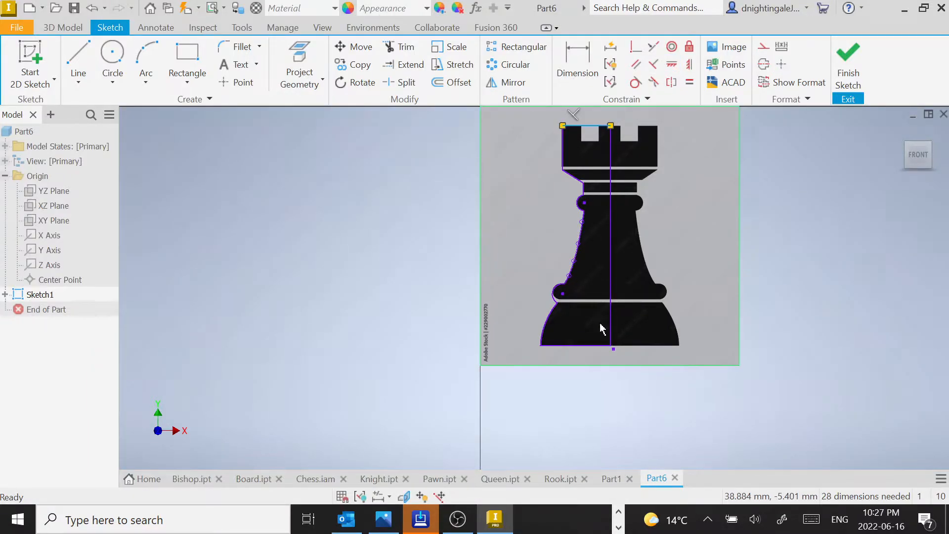
pyautogui.click(595, 345)
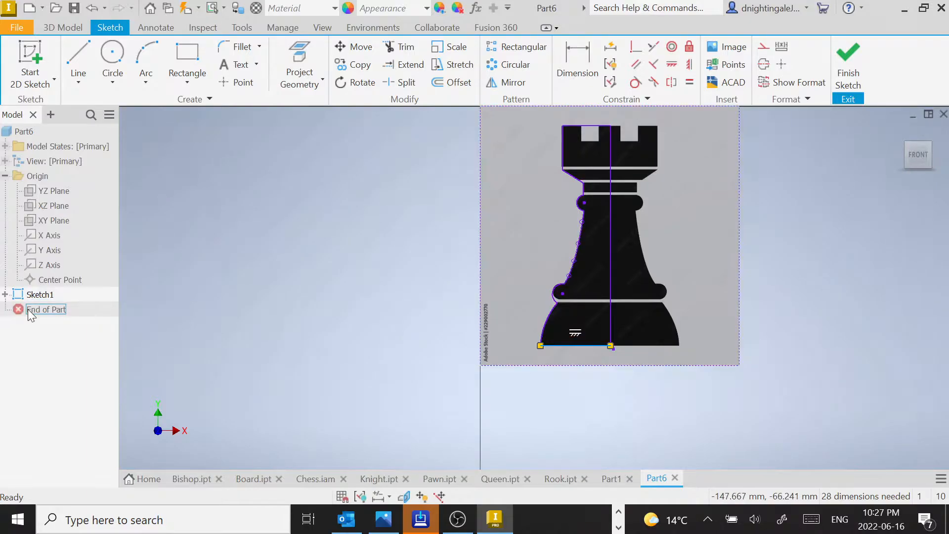
# Step: Hide the rook reference image in the sketch and finish the sketch
pyautogui.click(6, 296)
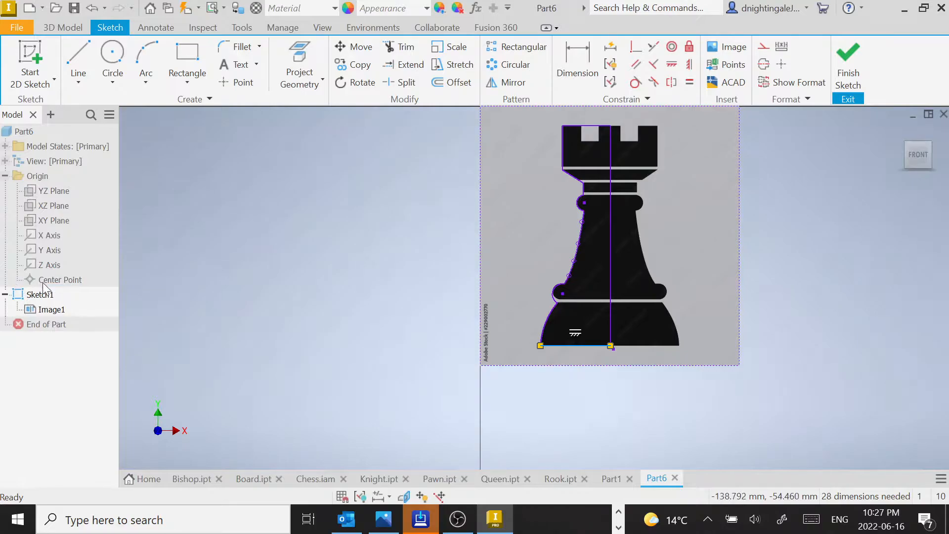
pyautogui.rightClick(55, 314)
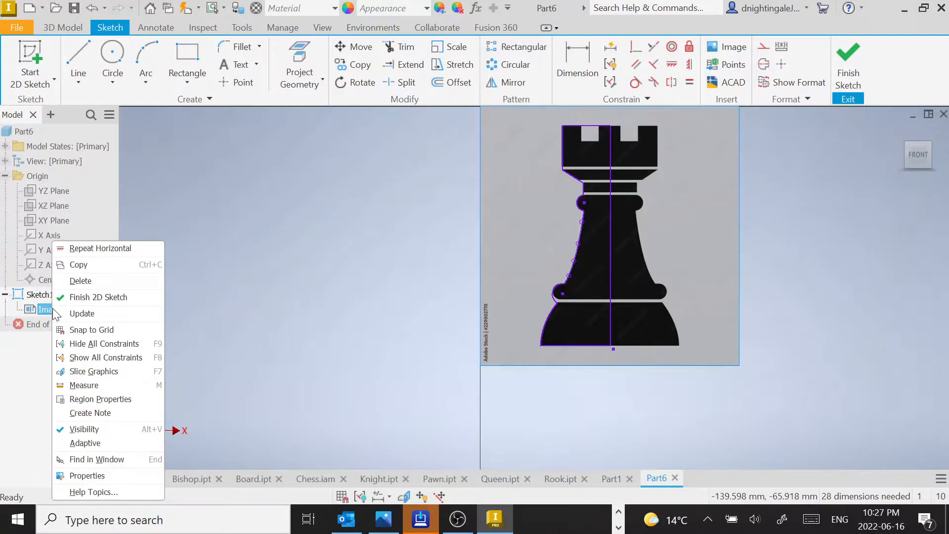
pyautogui.click(94, 429)
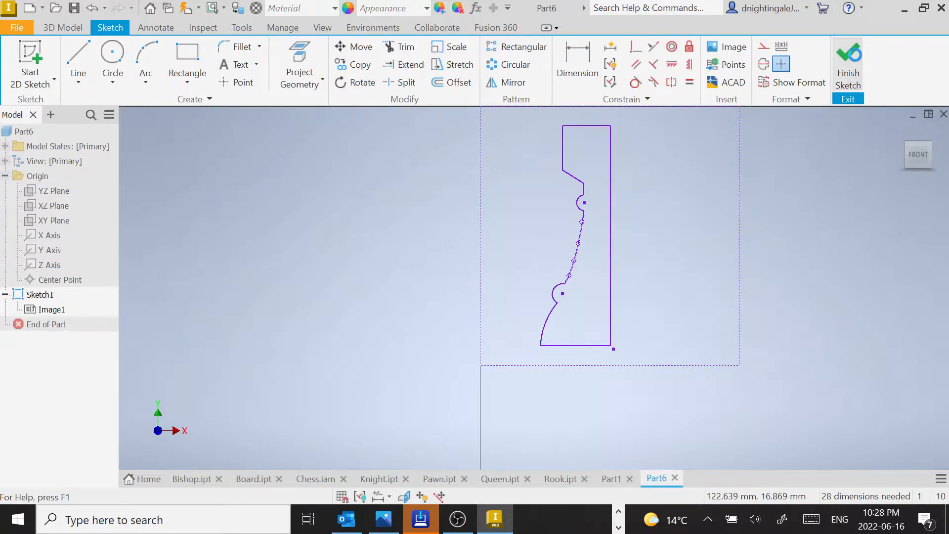
pyautogui.click(855, 55)
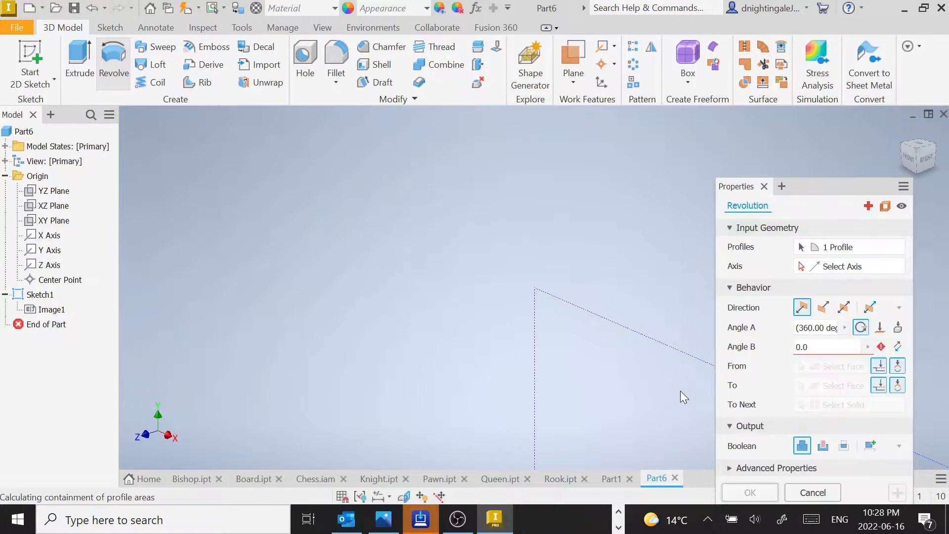
# Step: Set up a Revolve of the closed half profile, using the vertical centre line as the axis
pyautogui.scroll(4, 663, 389)
pyautogui.scroll(2, 661, 388)
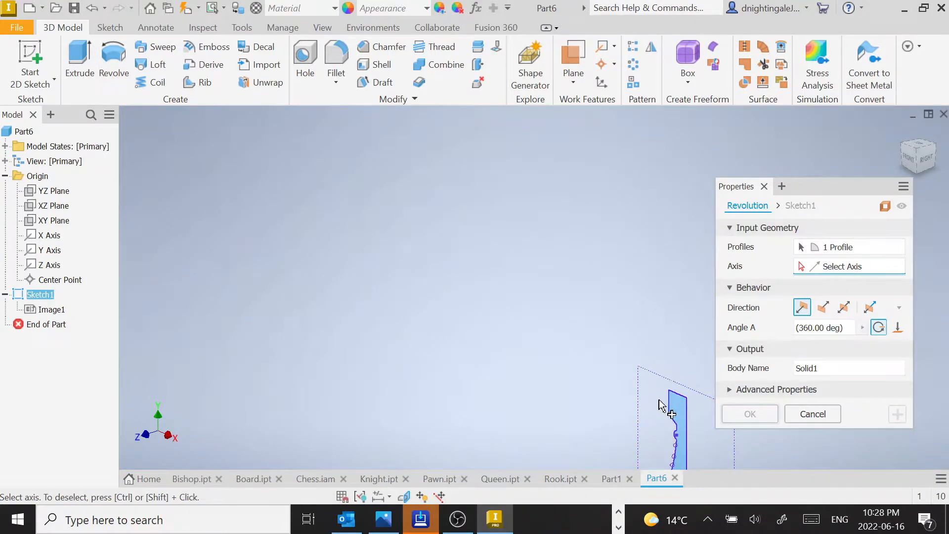
pyautogui.moveTo(583, 296)
pyautogui.mouseDown(button='middle')
pyautogui.moveTo(466, 208)
pyautogui.moveTo(468, 235)
pyautogui.mouseUp(button='middle')
pyautogui.scroll(-3, 489, 292)
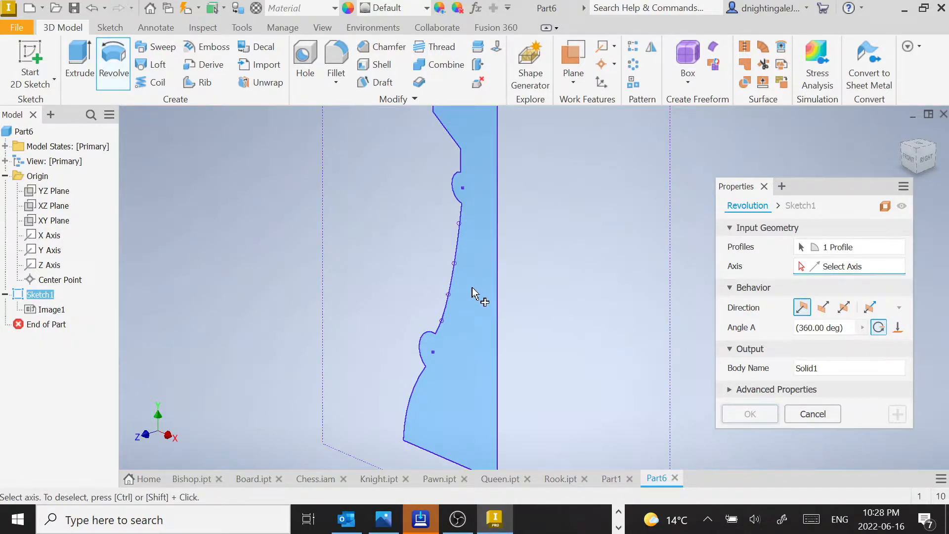
pyautogui.scroll(2, 474, 294)
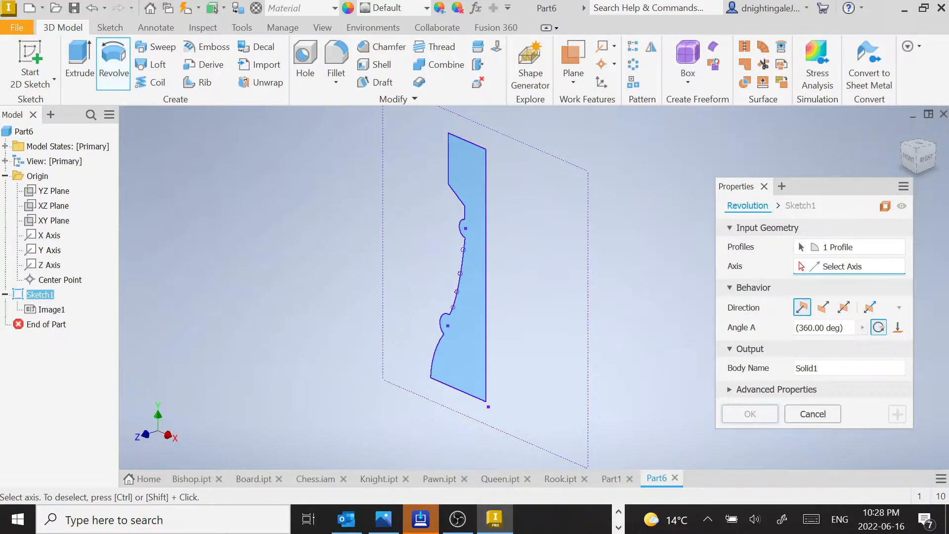
pyautogui.click(485, 263)
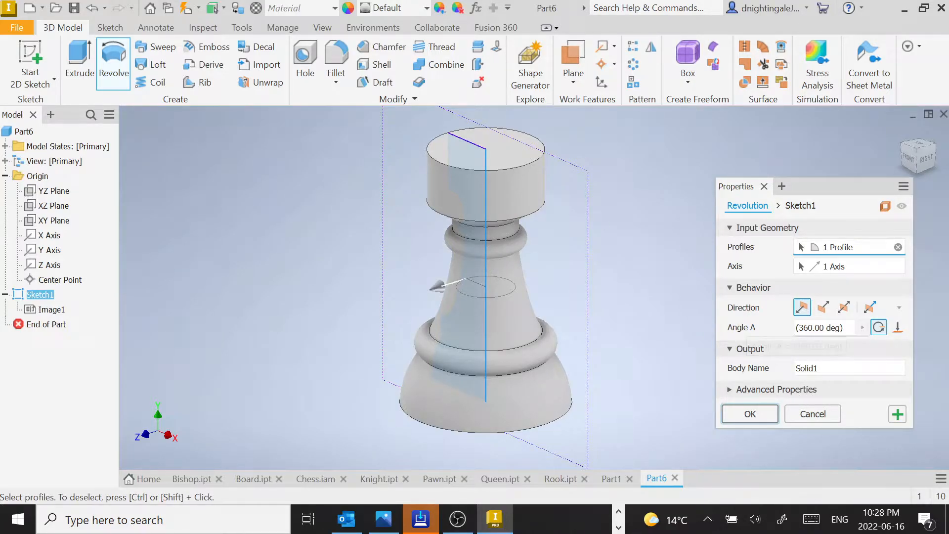
# Step: Preview the revolution at 270 degrees, and complete it with the angle set to 360 degrees
pyautogui.click(813, 327)
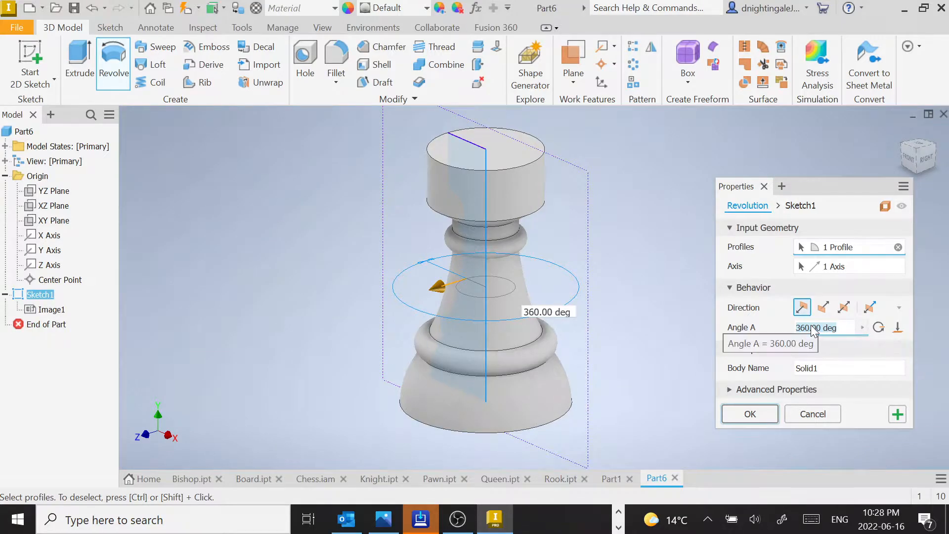
pyautogui.write('270')
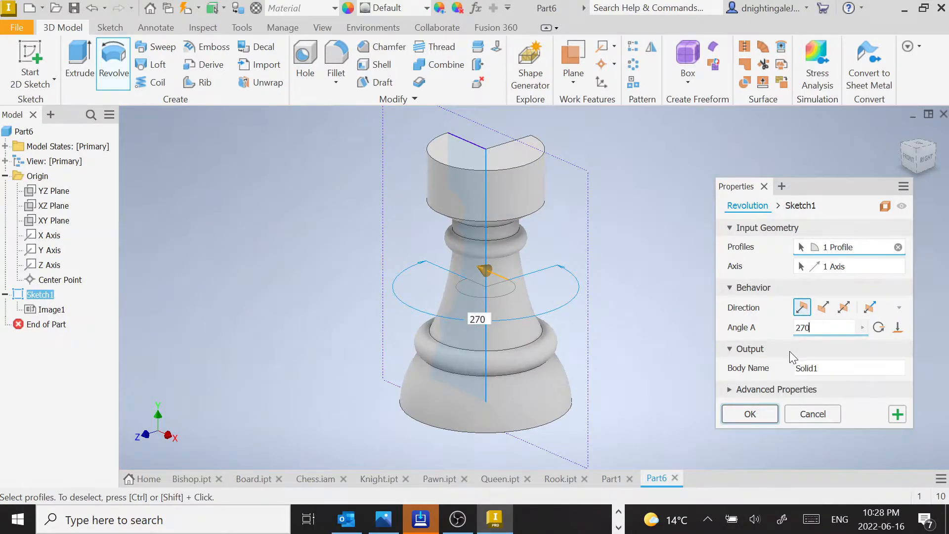
pyautogui.press('BackSpace')
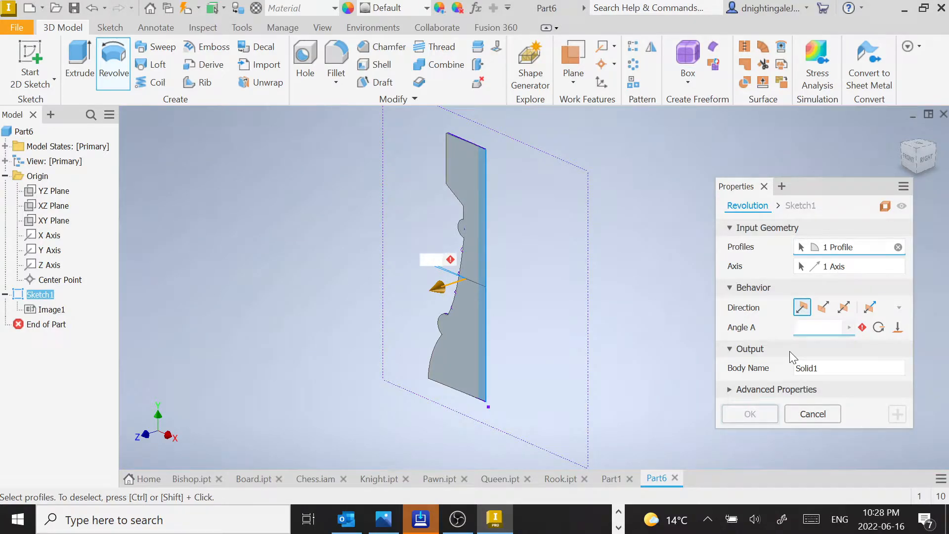
pyautogui.write('360')
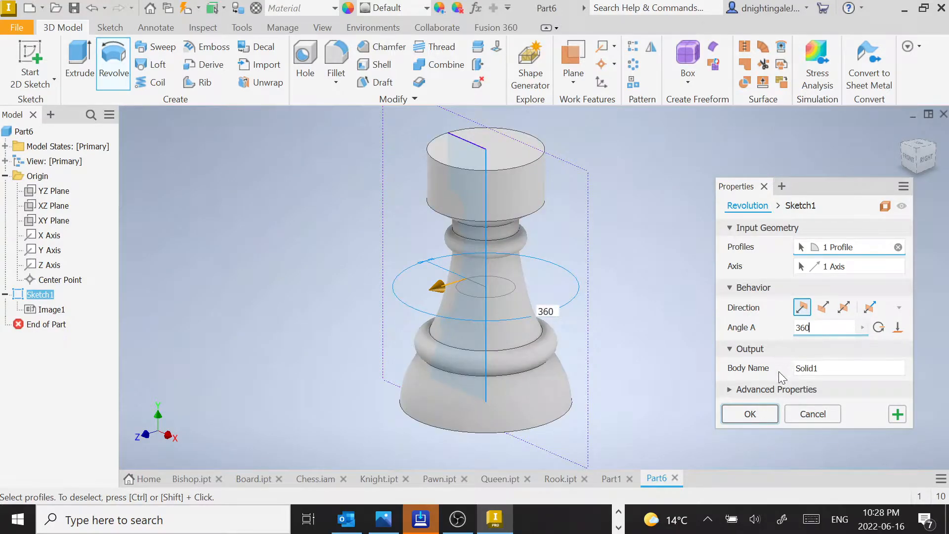
pyautogui.click(749, 413)
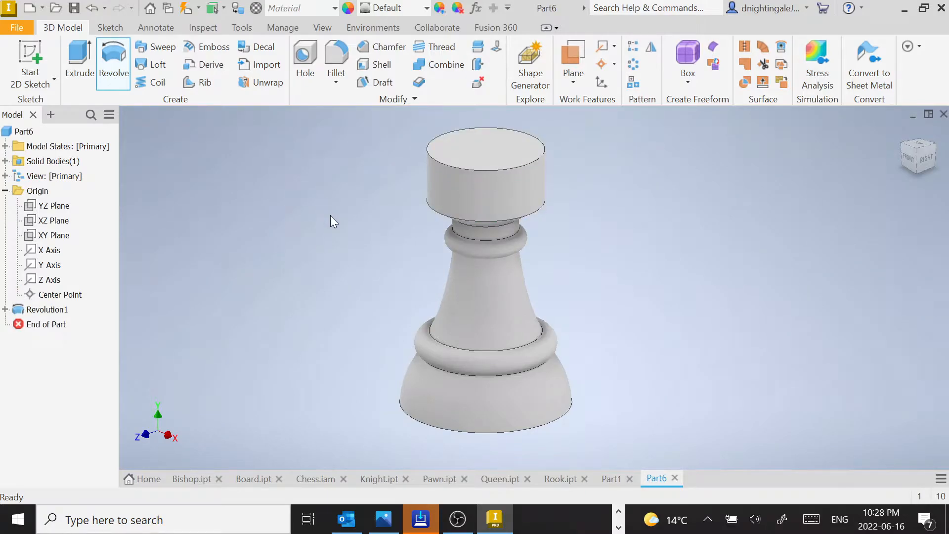
# Step: Start a new 2D sketch on the flat top face of the rook's turret
pyautogui.moveTo(327, 198); pyautogui.dragTo(324, 258, button='middle')
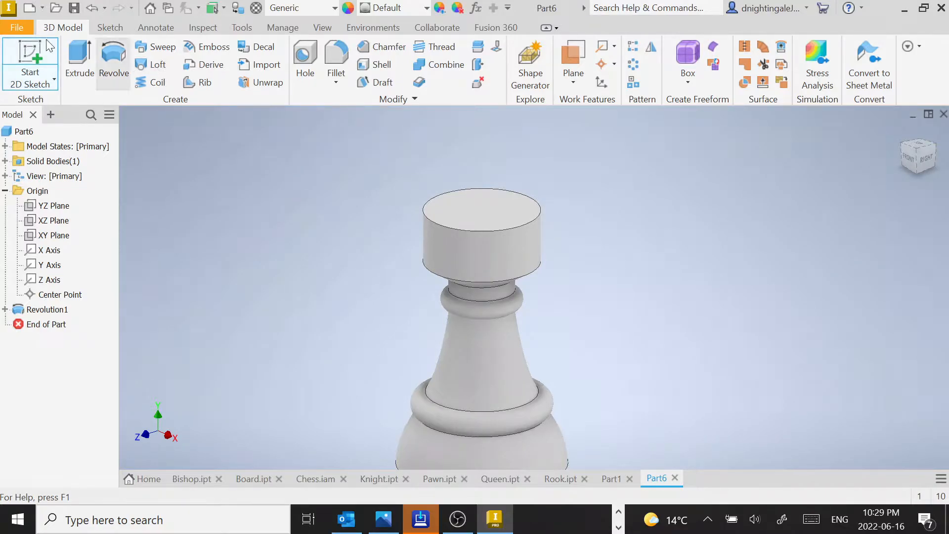
pyautogui.click(22, 54)
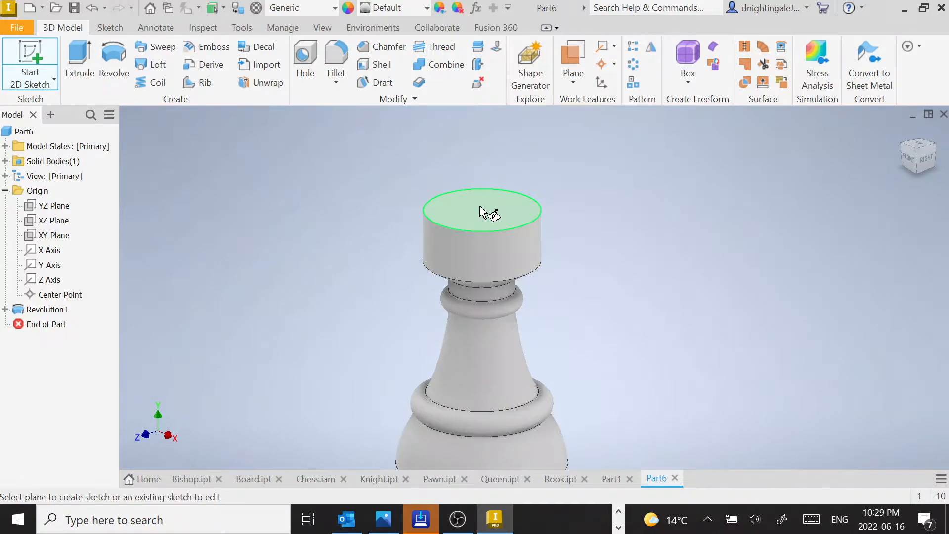
pyautogui.click(24, 52)
pyautogui.click(470, 210)
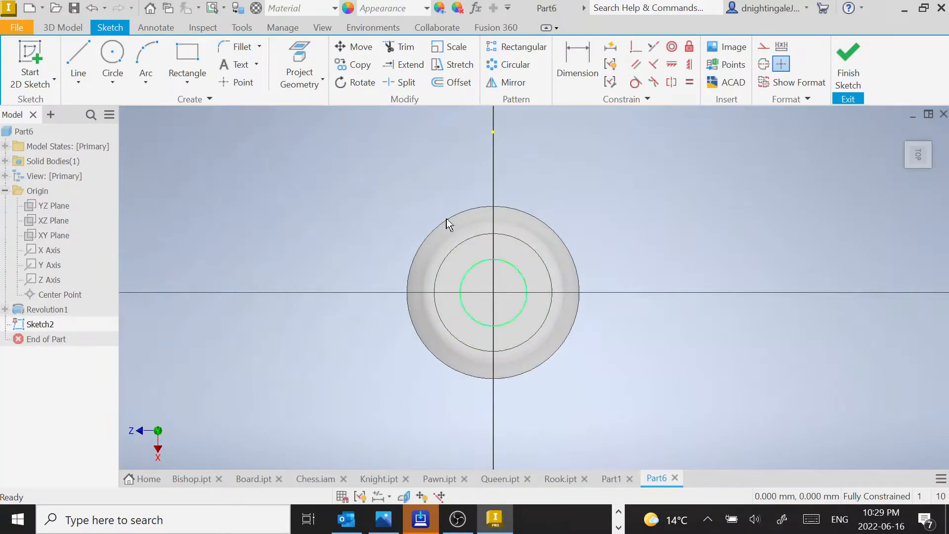
# Step: Draw a circle centred on the turret, slightly smaller than its outer edge, and finish the sketch
pyautogui.click(113, 56)
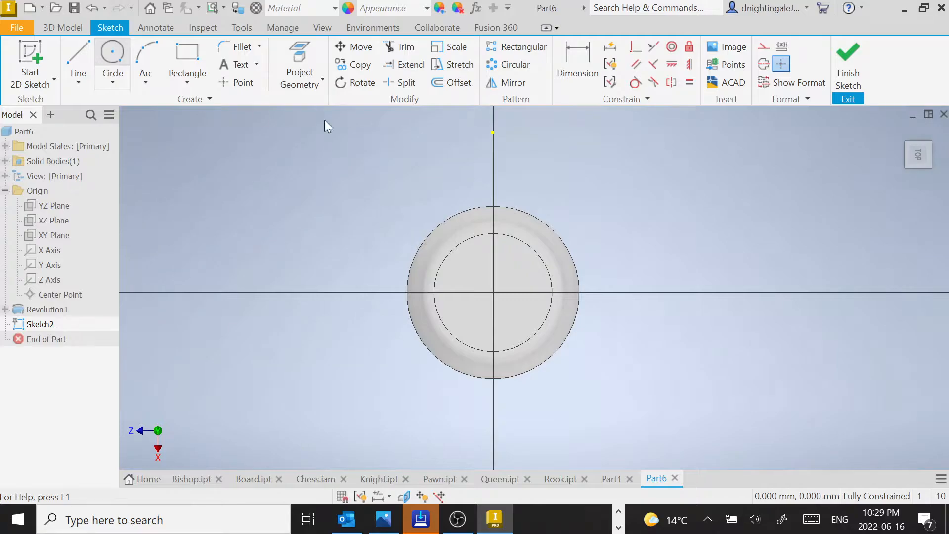
pyautogui.click(493, 292)
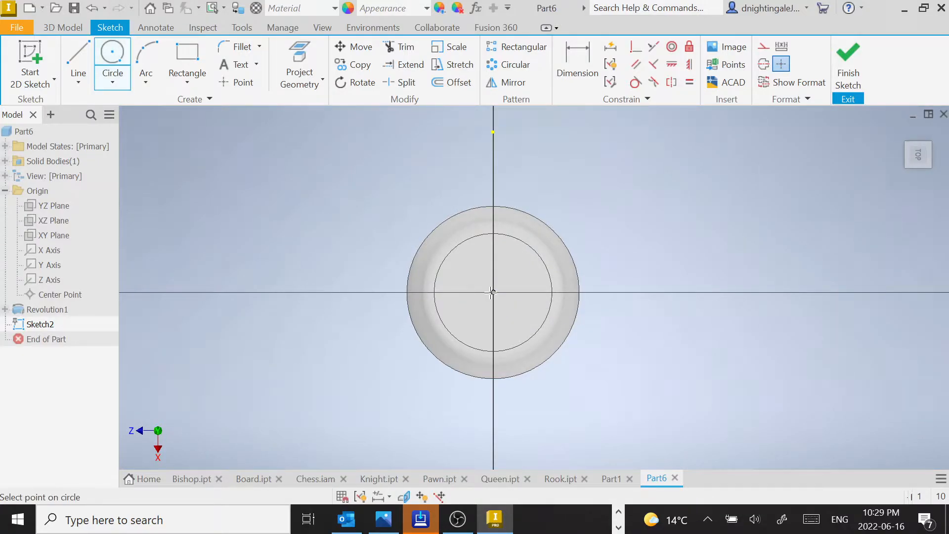
pyautogui.click(515, 333)
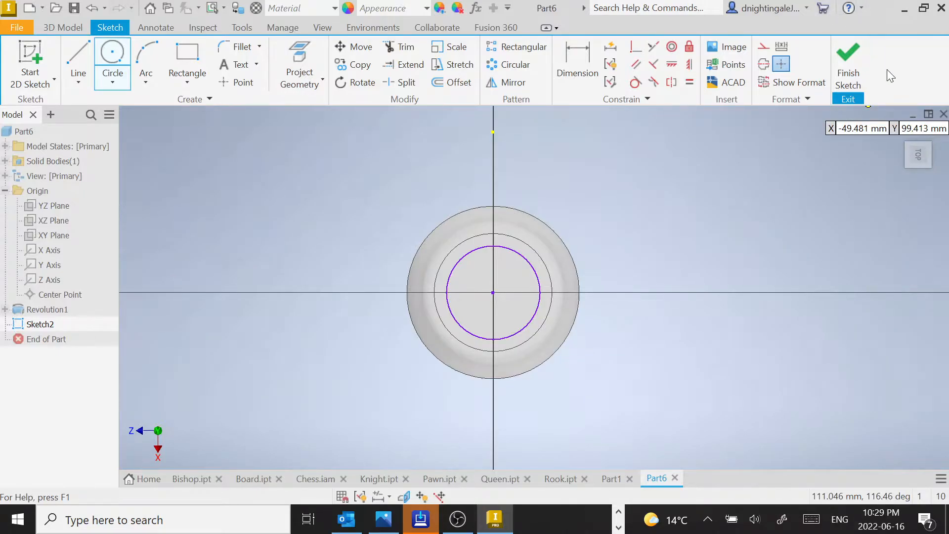
pyautogui.click(847, 57)
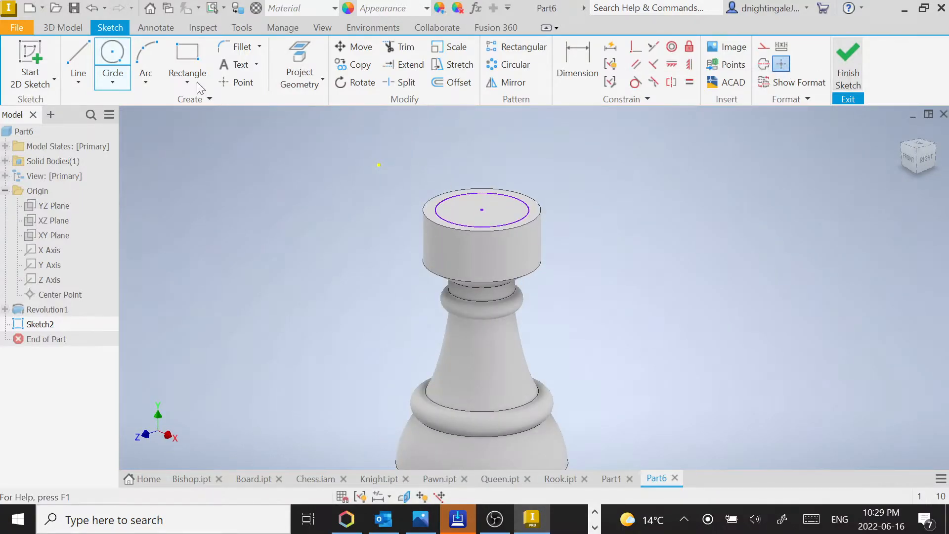
# Step: Extrude the circle 13.5 mm down into the turret as a cut to hollow it out
pyautogui.click(78, 49)
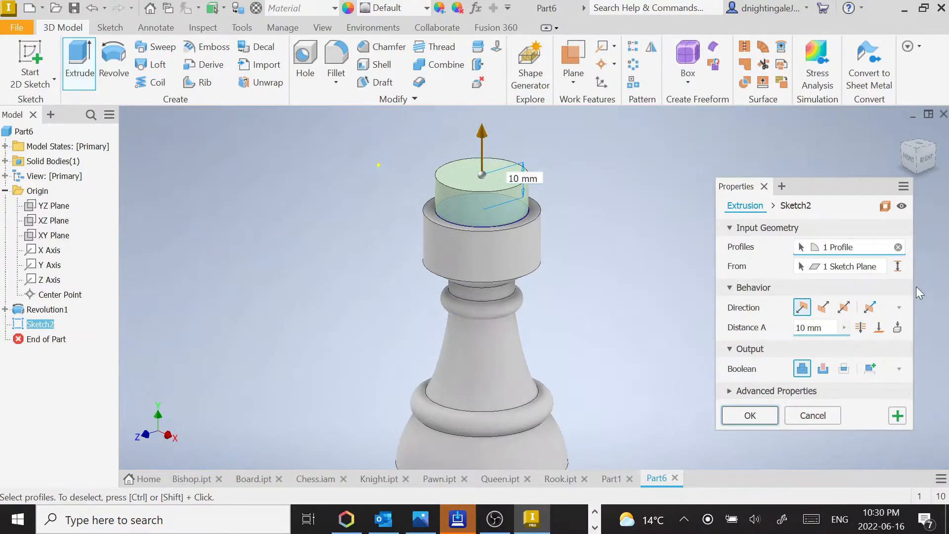
pyautogui.click(820, 311)
pyautogui.click(823, 368)
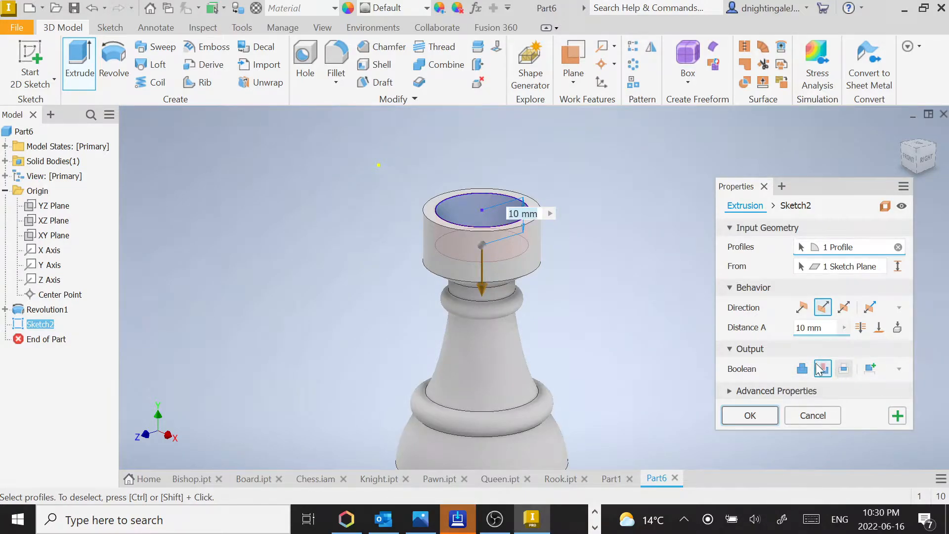
pyautogui.moveTo(482, 298)
pyautogui.mouseDown()
pyautogui.moveTo(476, 322)
pyautogui.moveTo(473, 277)
pyautogui.moveTo(468, 298)
pyautogui.mouseUp()
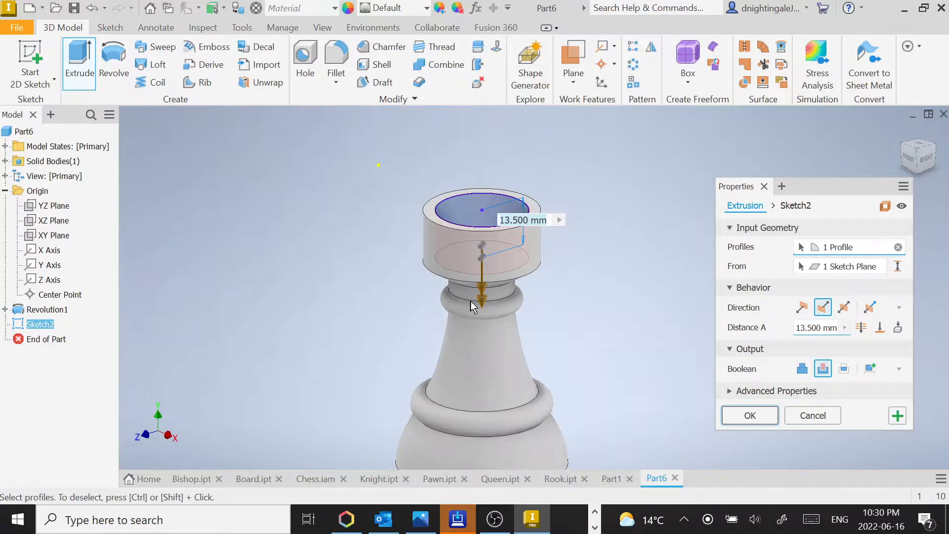
pyautogui.click(750, 416)
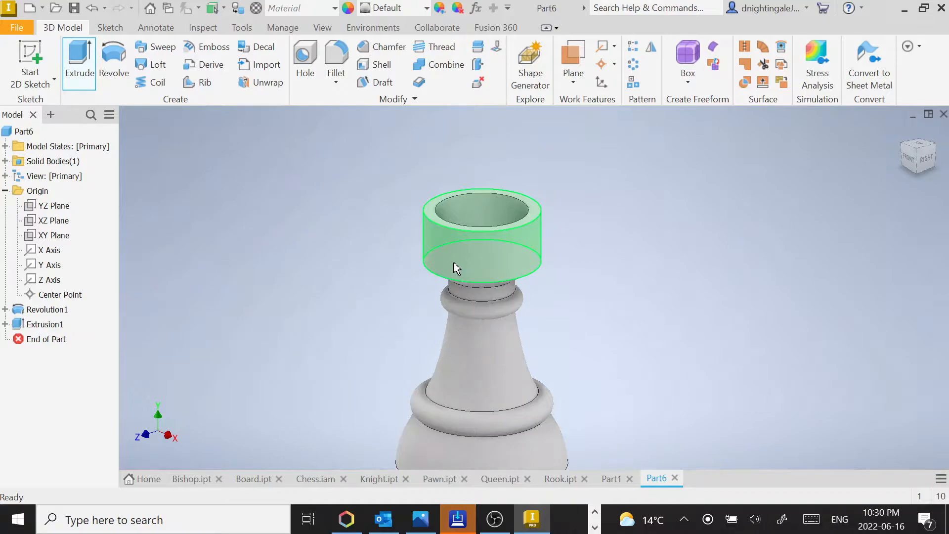
pyautogui.keyDown('shift'); pyautogui.moveTo(449, 342); pyautogui.dragTo(447, 333, button='middle'); pyautogui.keyUp('shift')
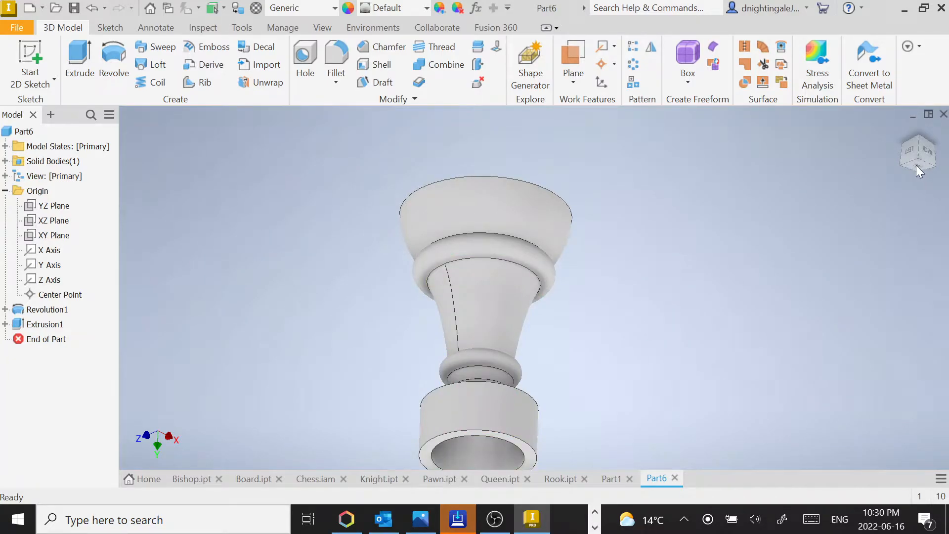
# Step: Examine the notches in the finished Rook.ipt turret for reference, and return to Part6
pyautogui.moveTo(522, 411)
pyautogui.keyDown('shift'); pyautogui.mouseDown(button='middle')
pyautogui.moveTo(528, 265)
pyautogui.moveTo(505, 334)
pyautogui.moveTo(517, 339)
pyautogui.mouseUp(button='middle'); pyautogui.keyUp('shift')
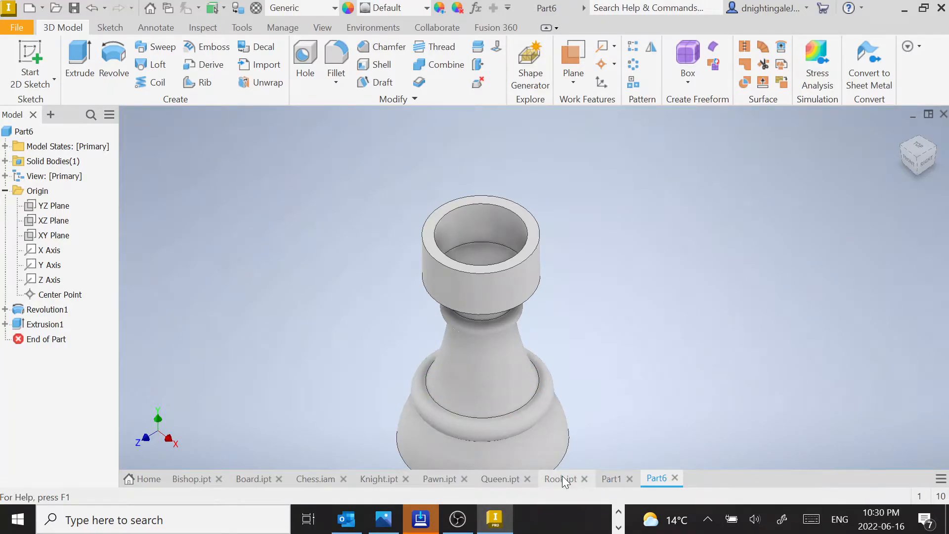
pyautogui.moveTo(564, 482)
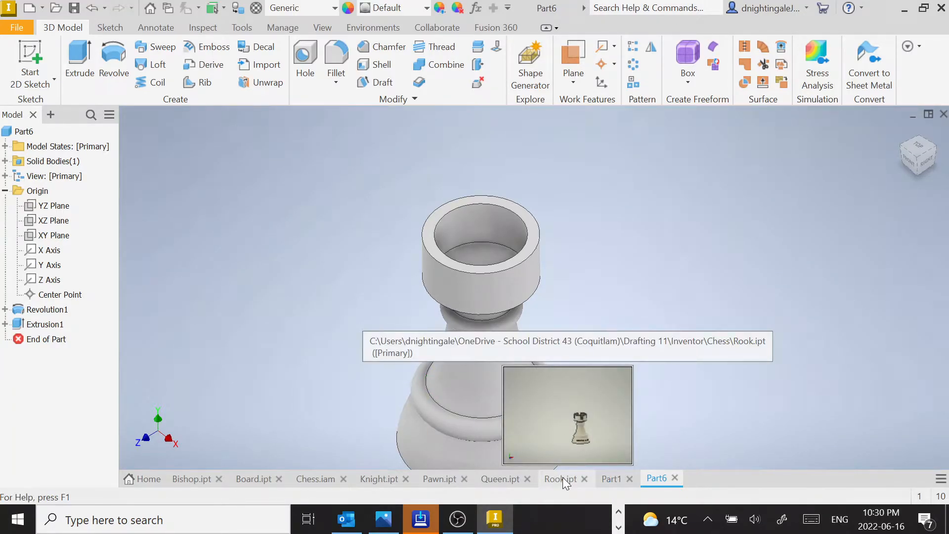
pyautogui.click(563, 478)
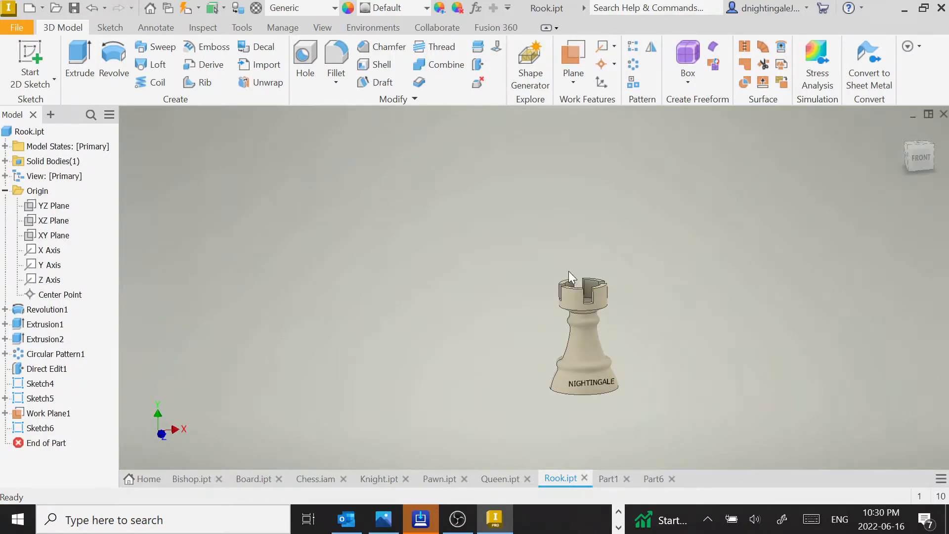
pyautogui.click(654, 477)
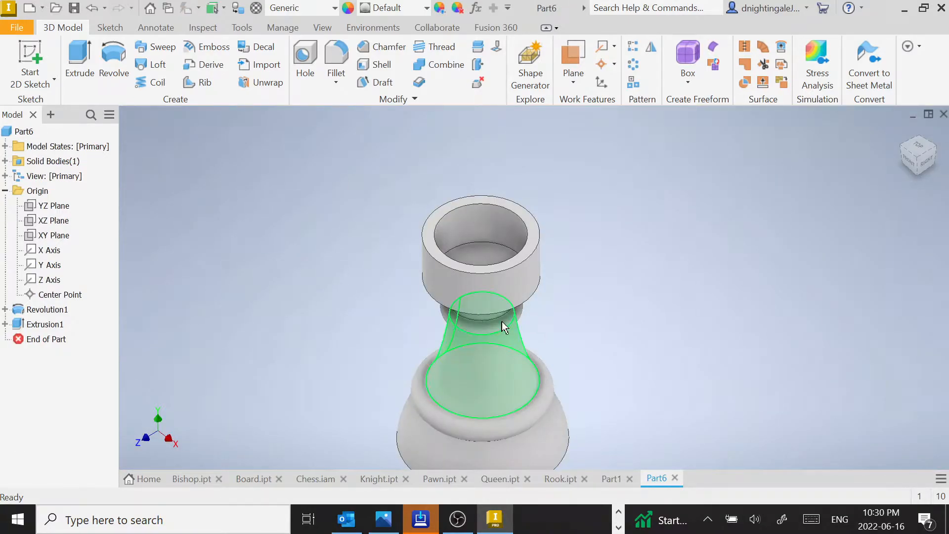
pyautogui.keyDown('shift'); pyautogui.moveTo(499, 325); pyautogui.dragTo(467, 281, button='middle'); pyautogui.keyUp('shift')
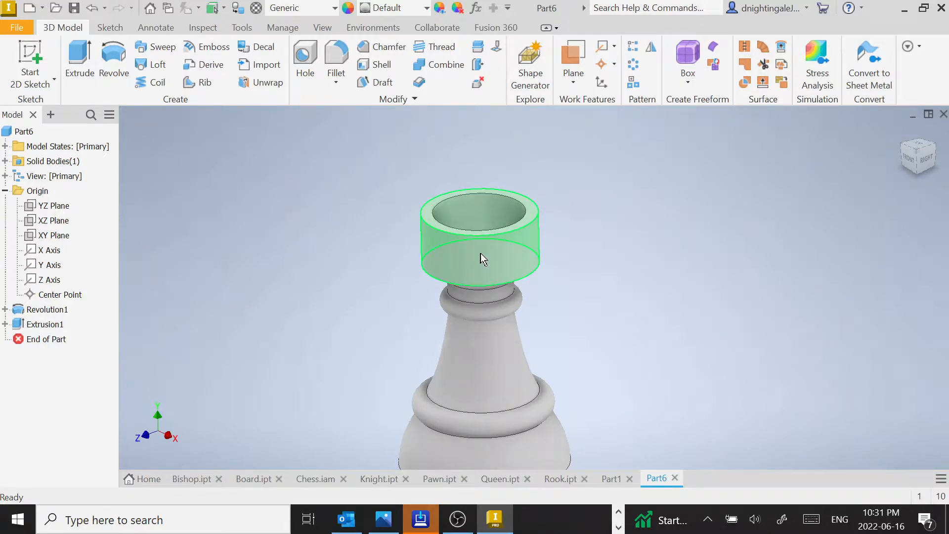
pyautogui.moveTo(480, 254)
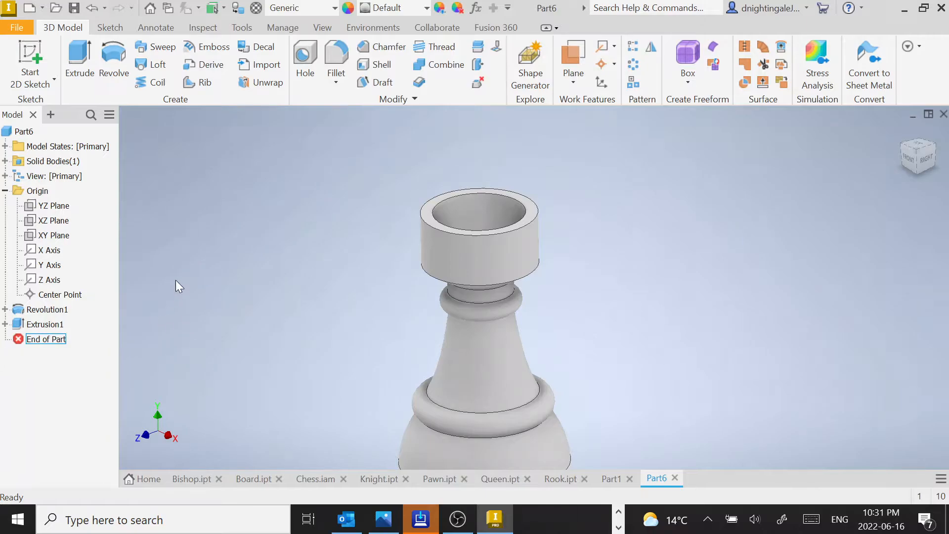
# Step: Make the profile sketch used by the rook's revolution visible again
pyautogui.click(5, 310)
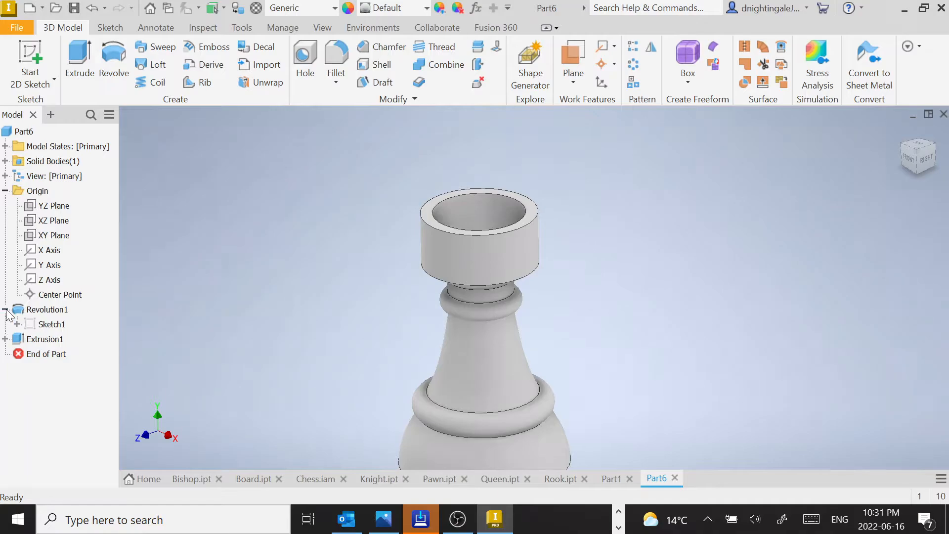
pyautogui.rightClick(52, 324)
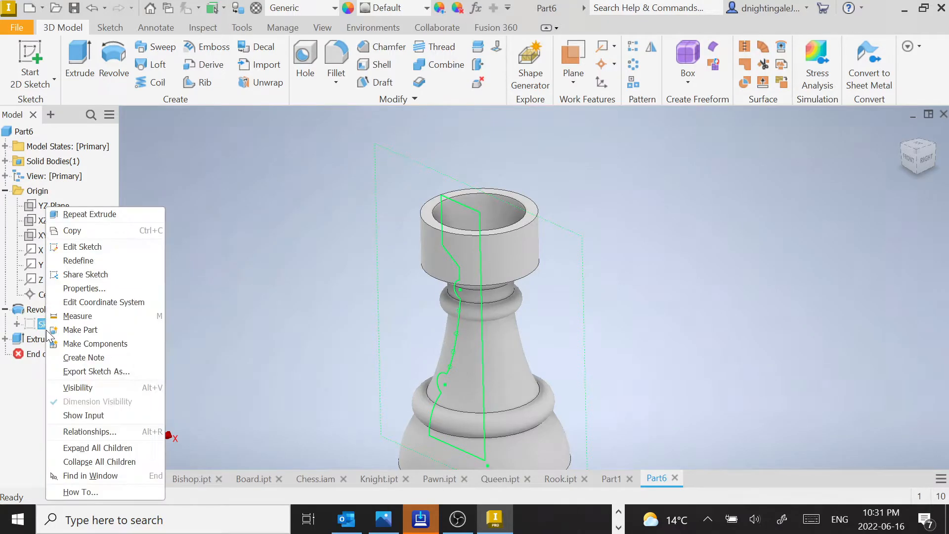
pyautogui.click(99, 387)
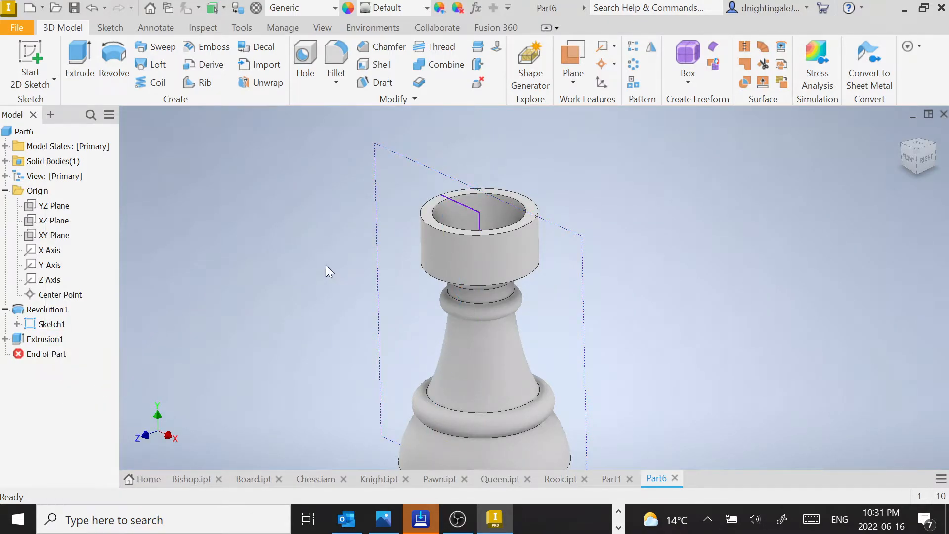
pyautogui.keyDown('shift'); pyautogui.moveTo(383, 303); pyautogui.dragTo(466, 304, button='middle'); pyautogui.keyUp('shift')
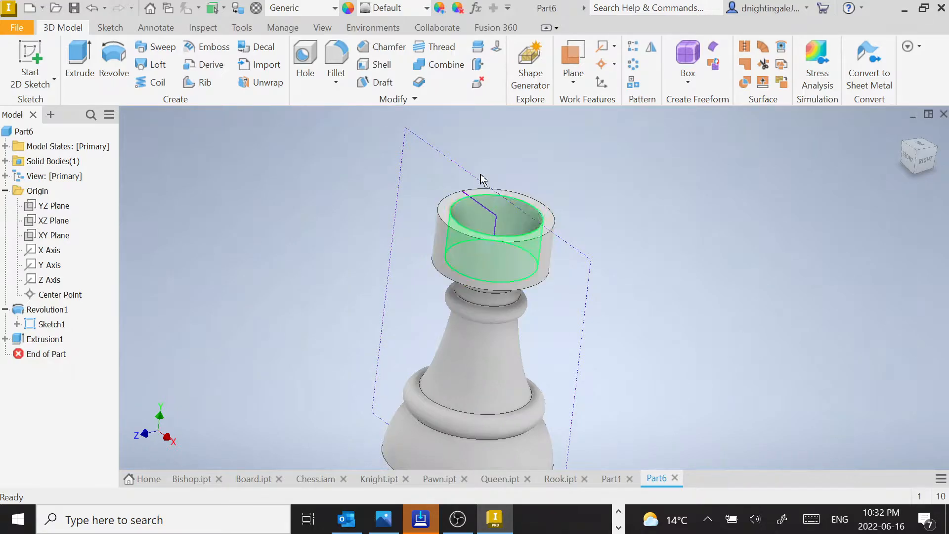
# Step: Create a work plane at the midplane of the torus-shaped ring just below the turret
pyautogui.click(573, 82)
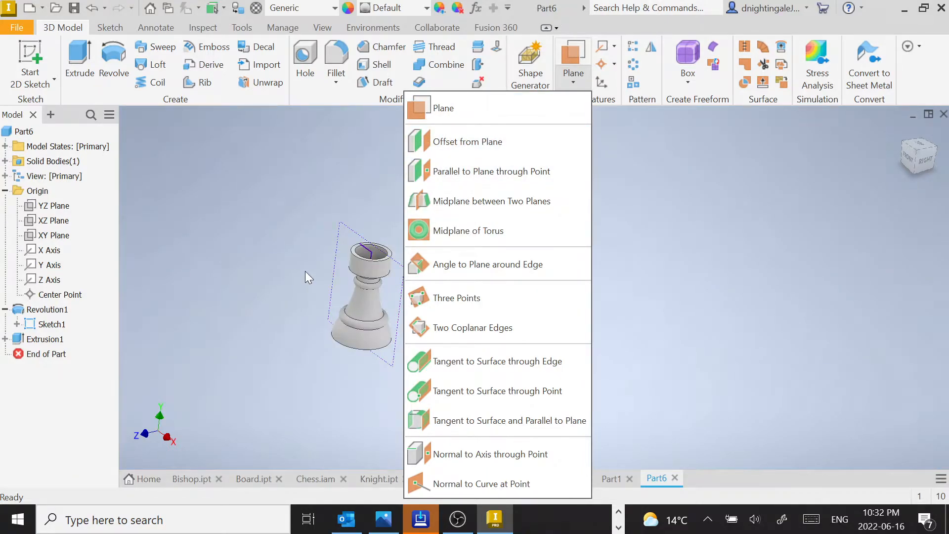
pyautogui.click(460, 236)
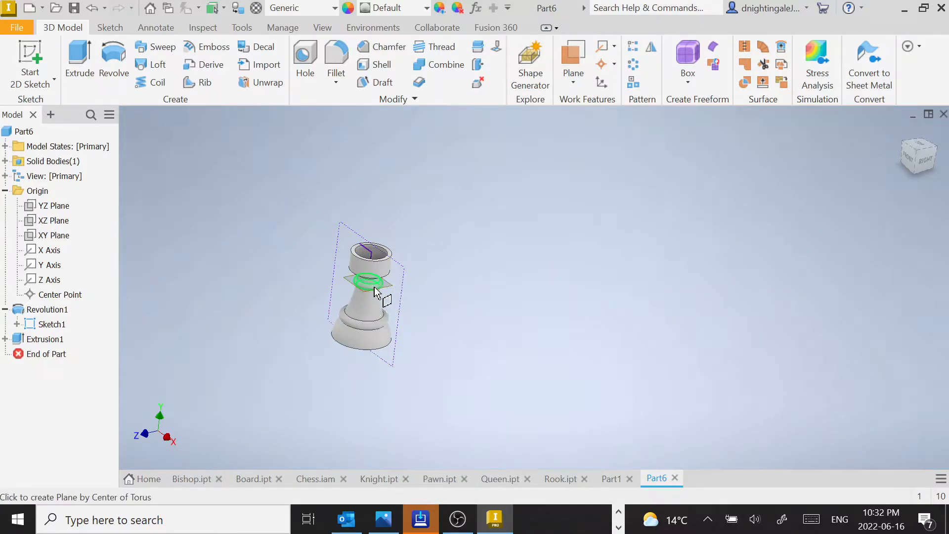
pyautogui.scroll(5, 372, 292)
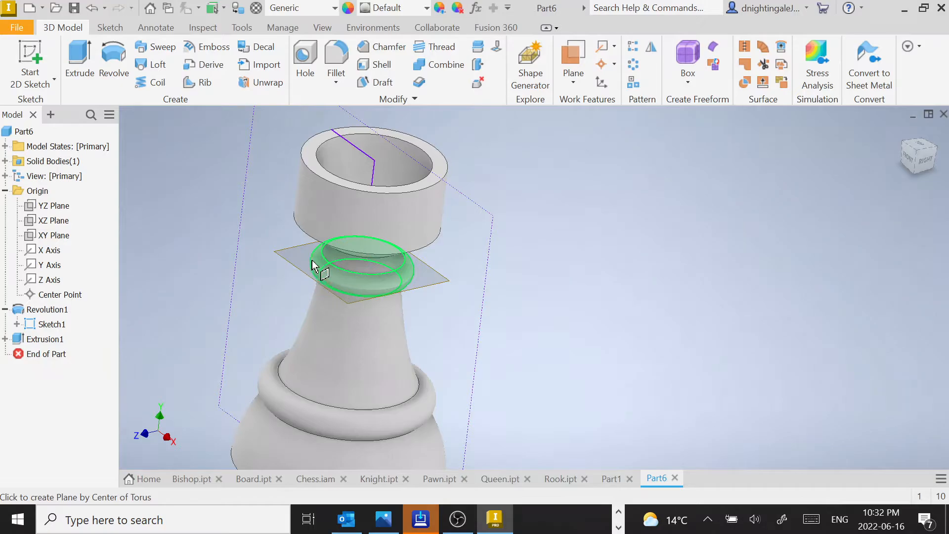
pyautogui.click(360, 286)
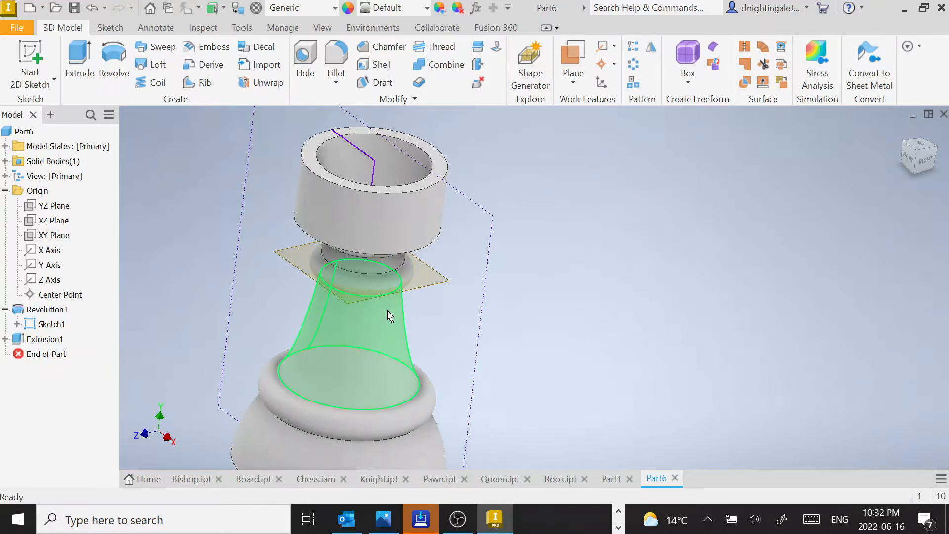
pyautogui.keyDown('shift'); pyautogui.moveTo(322, 287); pyautogui.dragTo(307, 313, button='middle'); pyautogui.keyUp('shift')
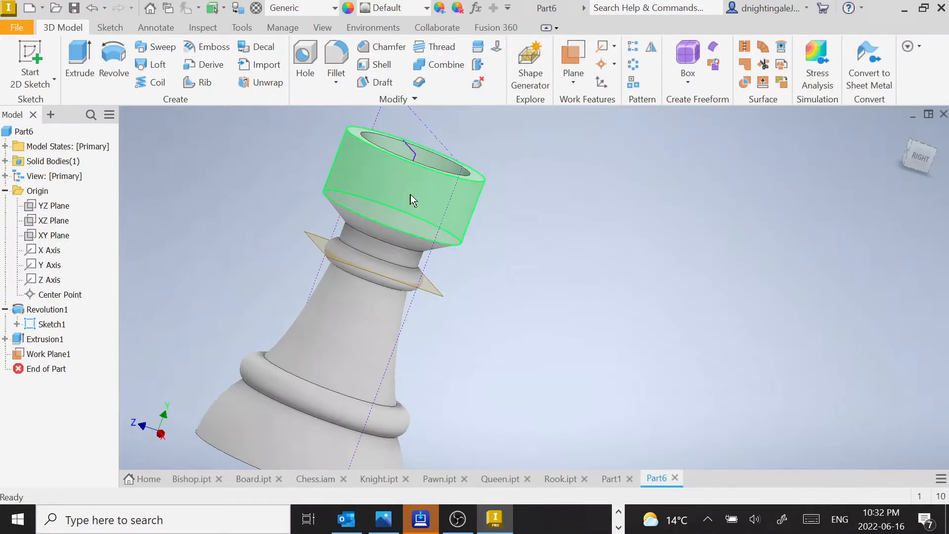
pyautogui.moveTo(407, 207)
pyautogui.keyDown('shift'); pyautogui.mouseDown(button='middle')
pyautogui.moveTo(392, 195)
pyautogui.moveTo(504, 227)
pyautogui.moveTo(506, 247)
pyautogui.moveTo(431, 247)
pyautogui.mouseUp(button='middle'); pyautogui.keyUp('shift')
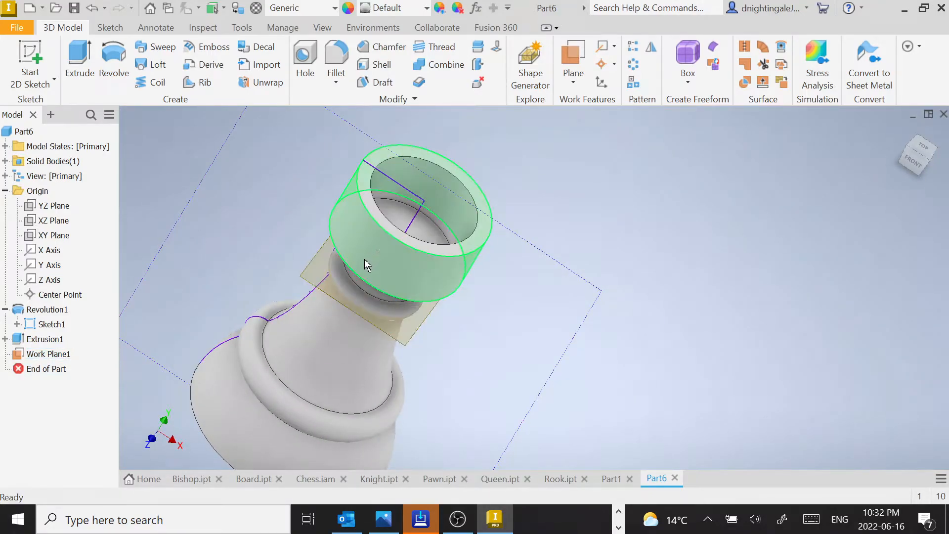
# Step: Create a work plane tangent to the turret's outer wall through the profile sketch's corner point on the rim
pyautogui.click(581, 79)
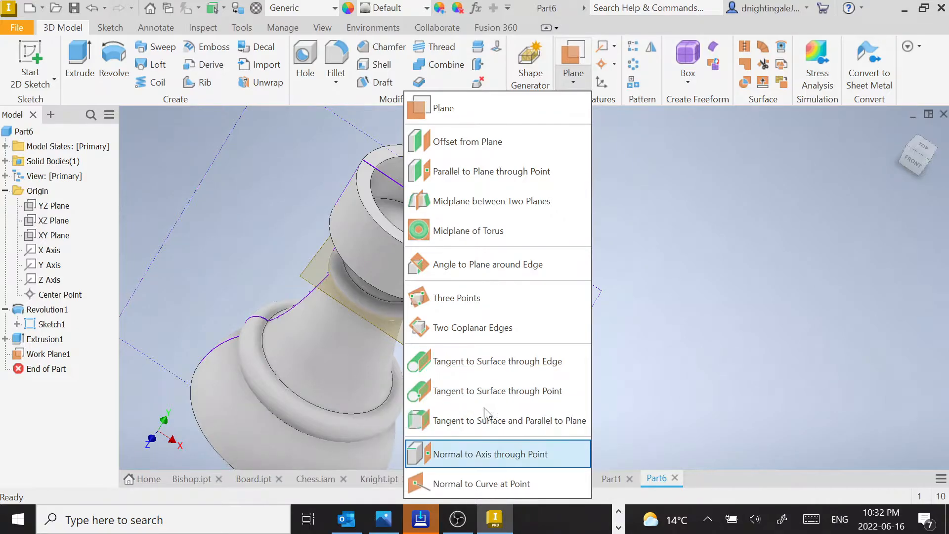
pyautogui.click(464, 396)
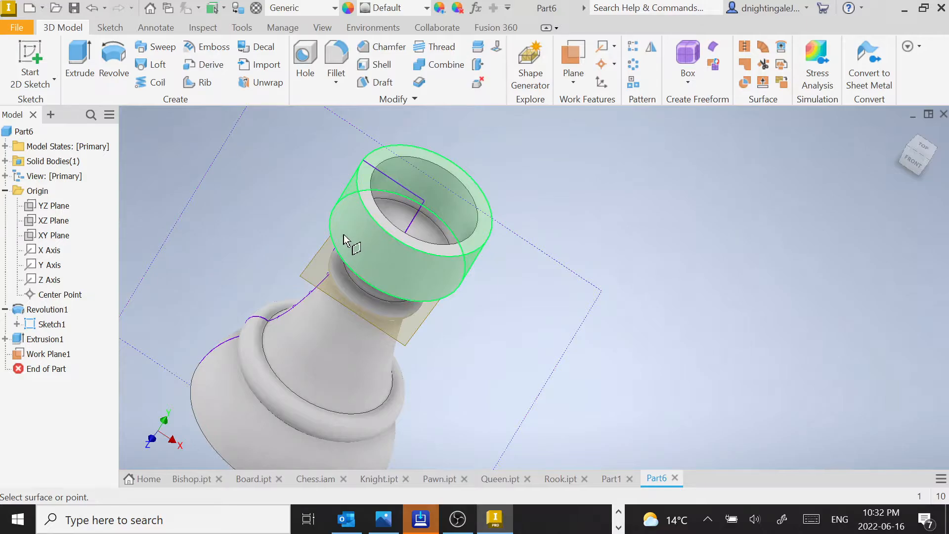
pyautogui.click(349, 195)
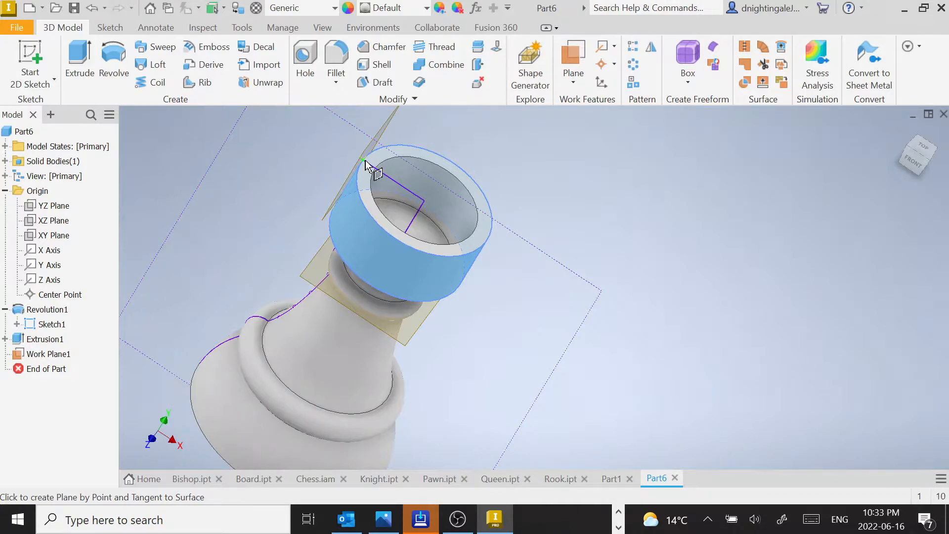
pyautogui.scroll(3, 366, 163)
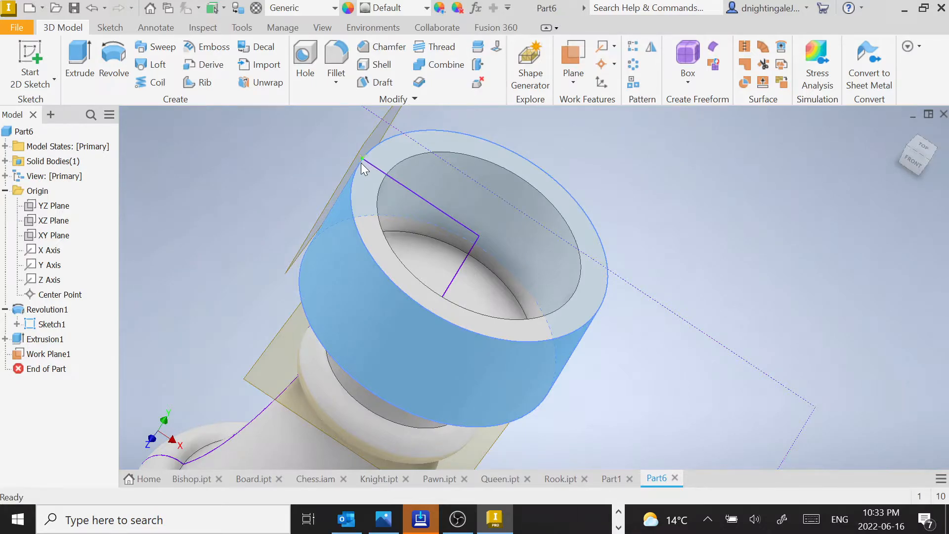
pyautogui.click(361, 162)
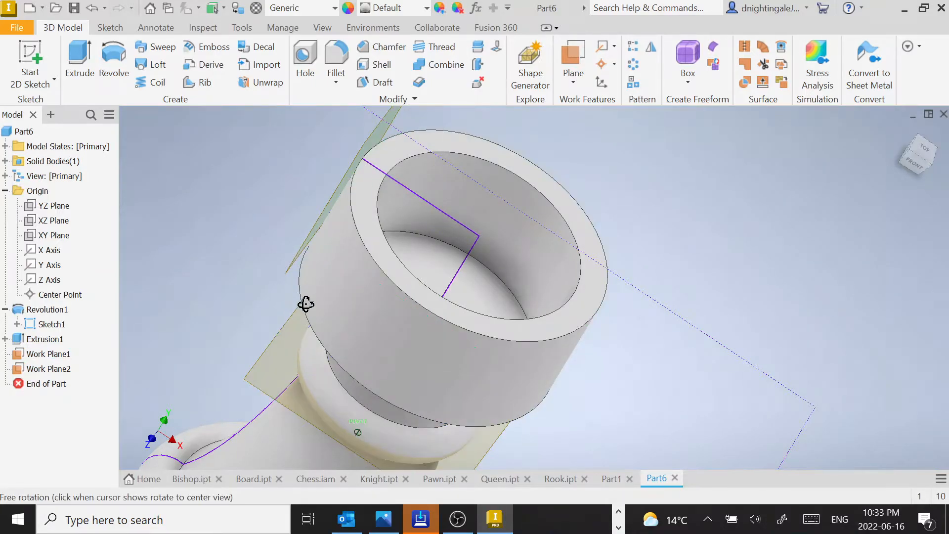
pyautogui.keyDown('shift'); pyautogui.moveTo(303, 303); pyautogui.dragTo(608, 286, button='middle'); pyautogui.keyUp('shift')
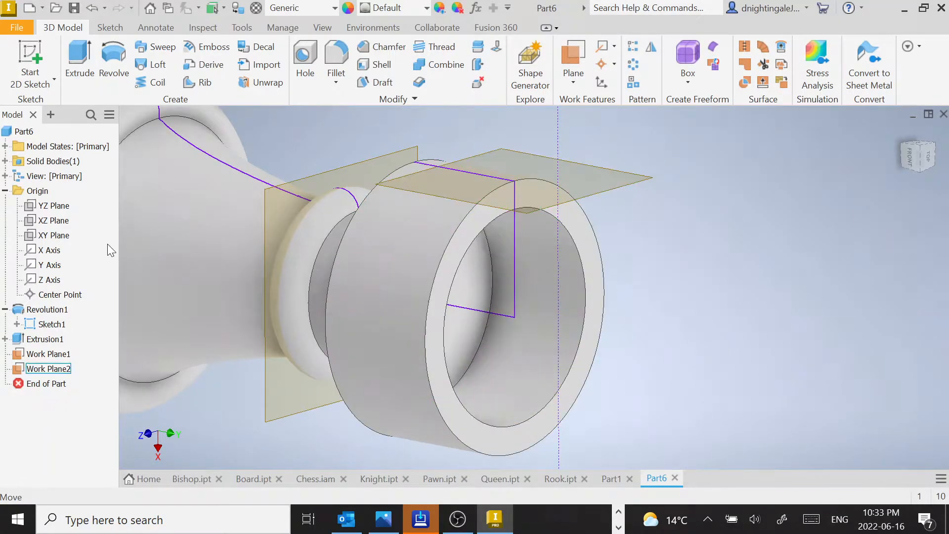
# Step: Start a new 2D sketch on the work plane tangent to the turret's outer wall
pyautogui.click(38, 46)
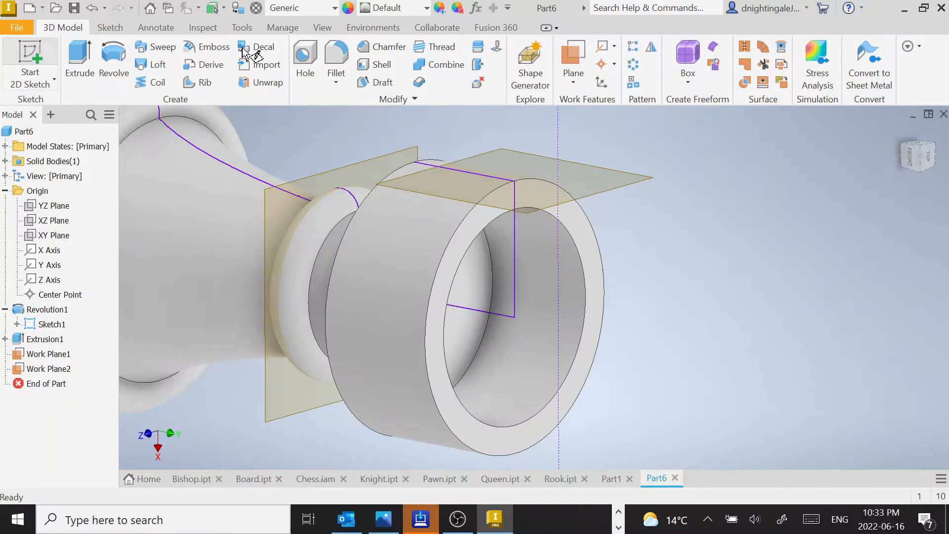
pyautogui.click(615, 175)
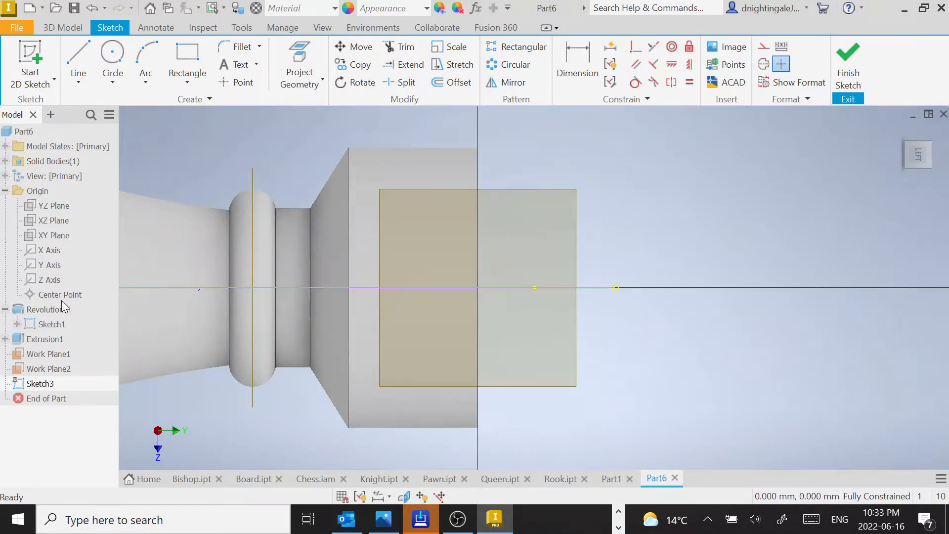
pyautogui.click(42, 385)
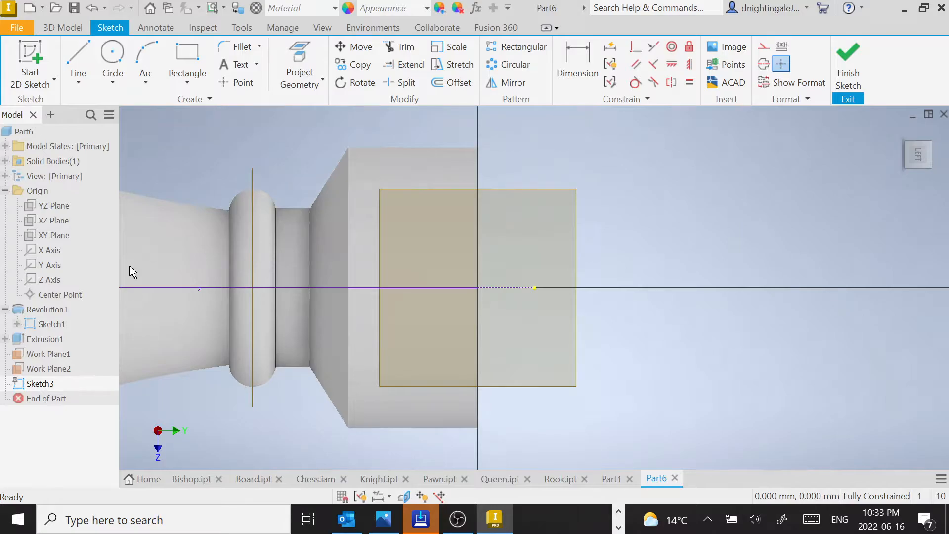
# Step: Draw a rectangle about 8.3 mm by 4 mm from the centre of the turret's rim edge inward along the axis
pyautogui.click(189, 59)
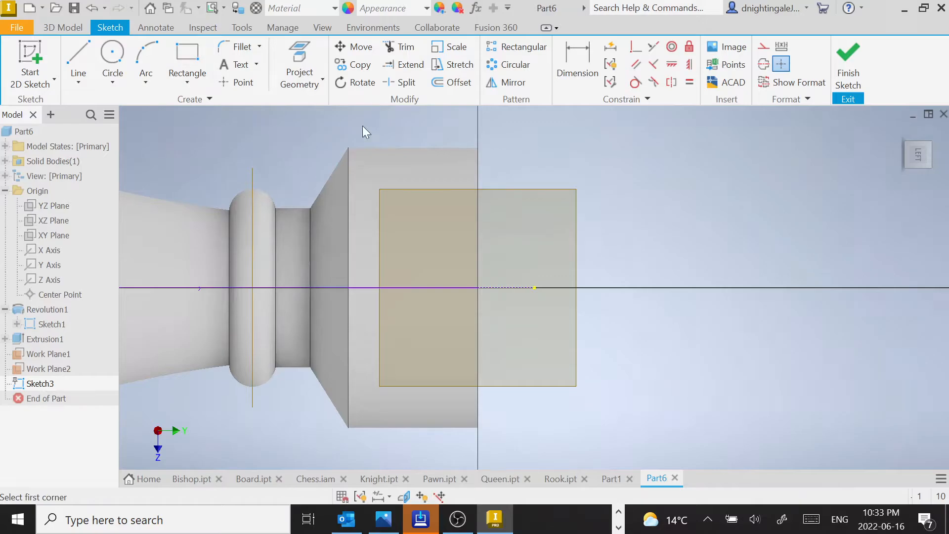
pyautogui.click(478, 287)
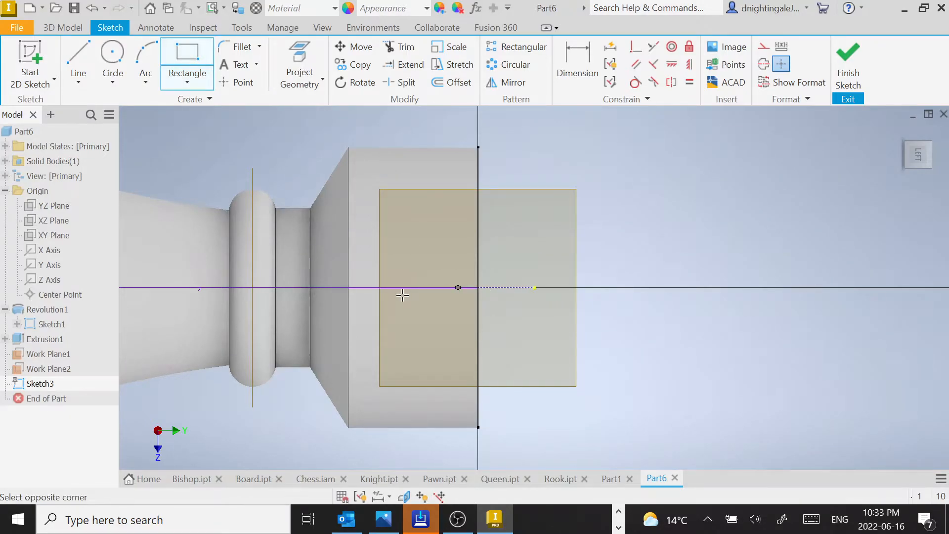
pyautogui.click(403, 324)
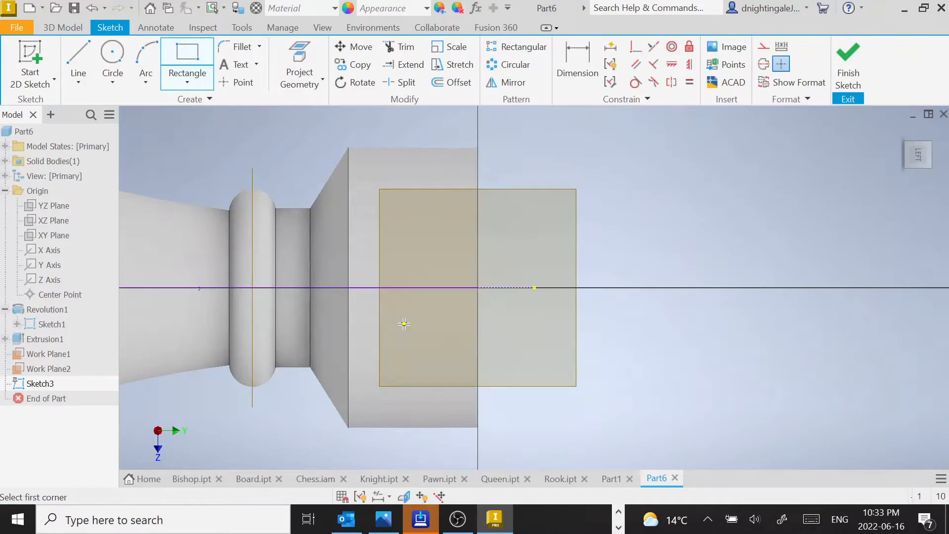
pyautogui.click(113, 59)
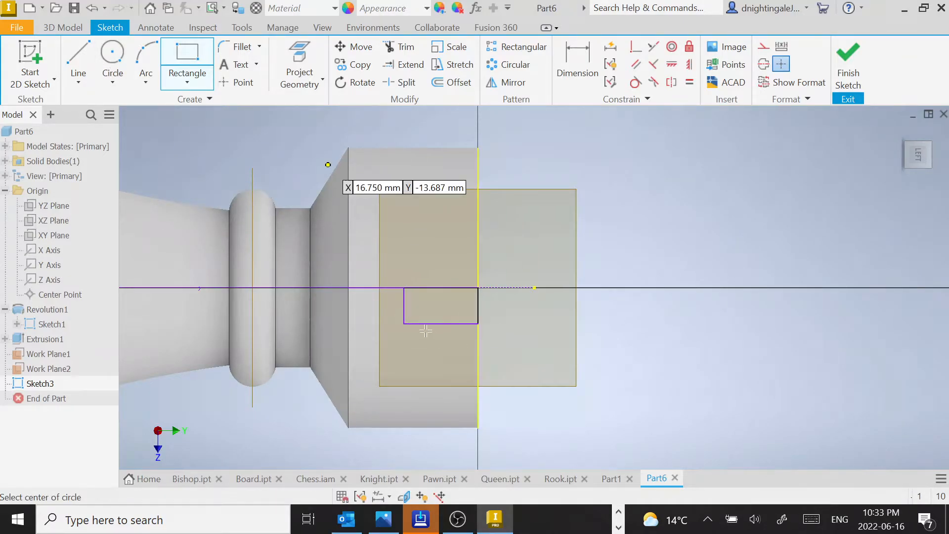
pyautogui.click(404, 287)
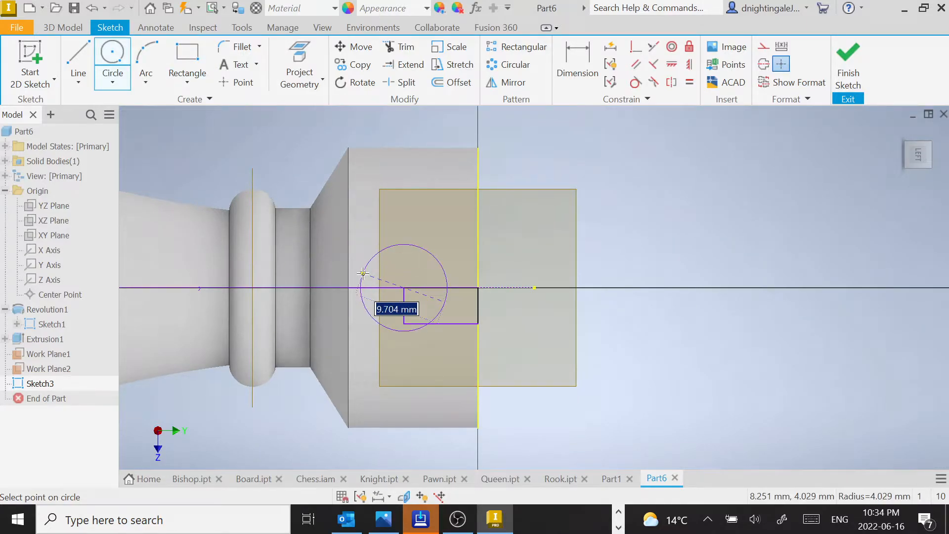
pyautogui.press('Escape')
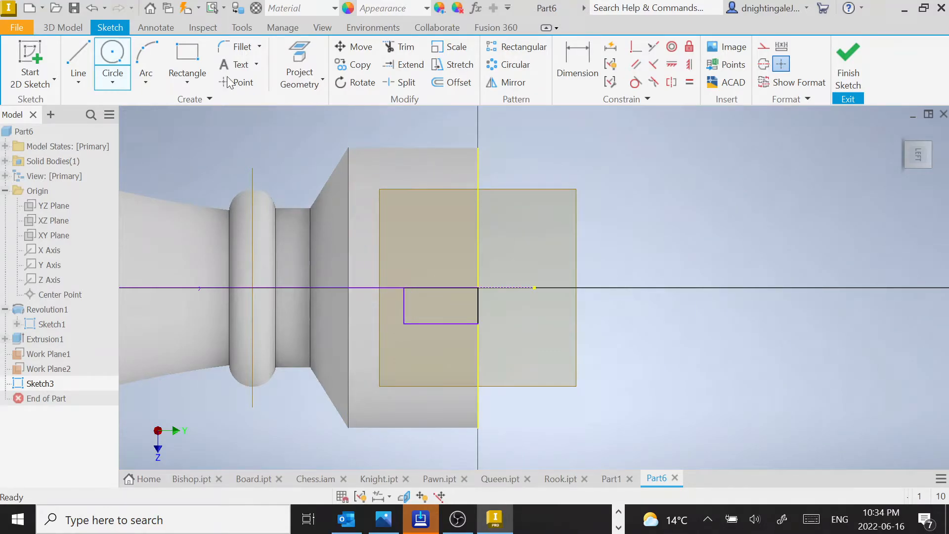
# Step: Draw a circle about 4 mm in diameter centred on the midpoint of the rectangle's inner short edge, reaching its corners
pyautogui.click(112, 54)
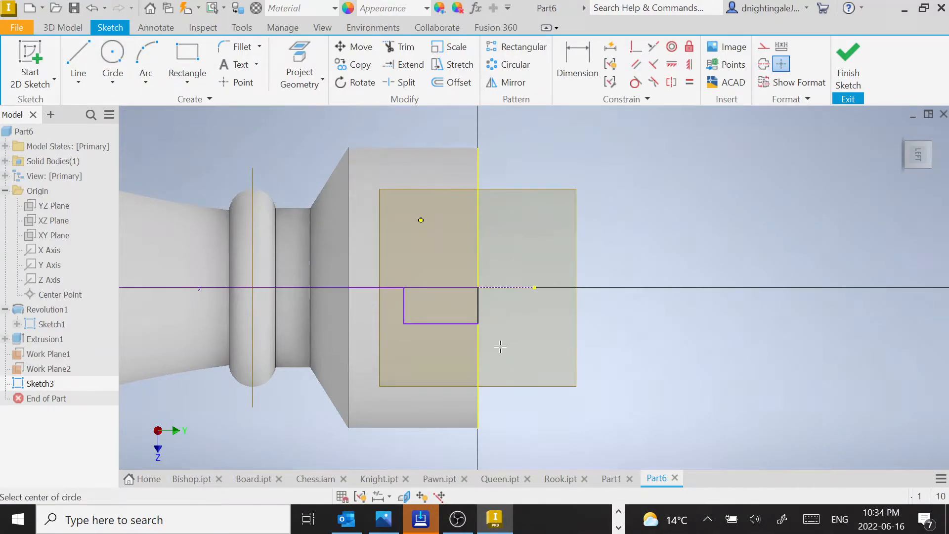
pyautogui.click(404, 306)
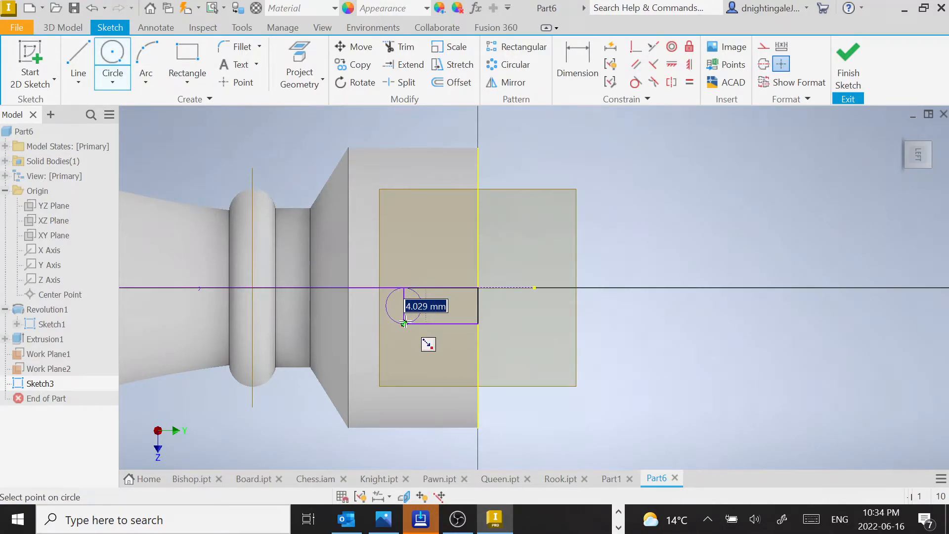
pyautogui.click(404, 324)
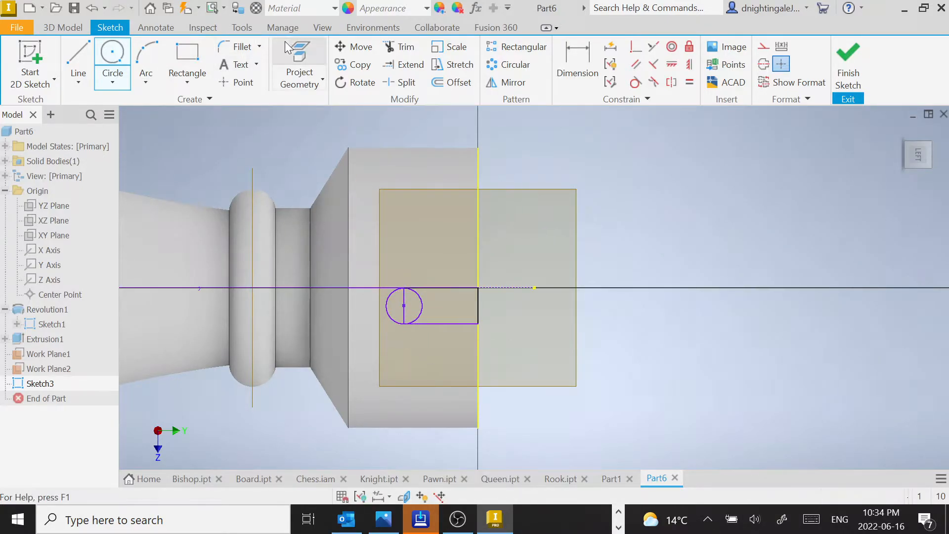
pyautogui.press('Escape')
# Step: Trim the circle and rectangle into one round-ended slot outline, and move it so its arc centre lies on the axis line
pyautogui.click(406, 48)
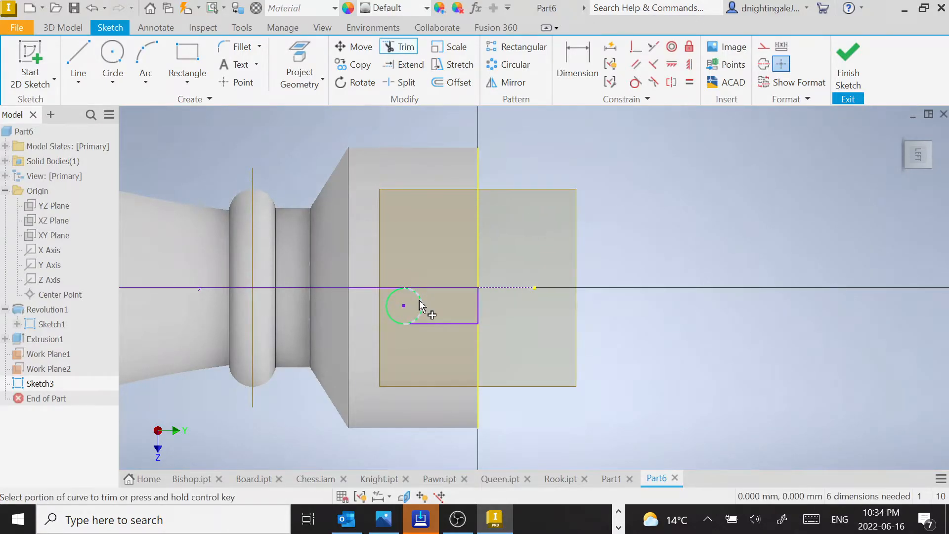
pyautogui.click(419, 305)
pyautogui.click(348, 46)
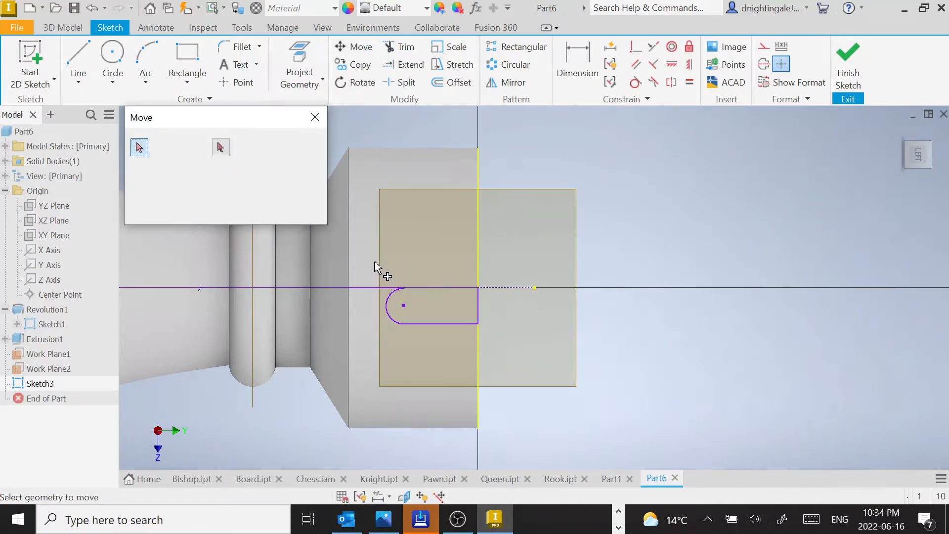
pyautogui.moveTo(374, 262)
pyautogui.mouseDown()
pyautogui.moveTo(437, 340)
pyautogui.moveTo(484, 348)
pyautogui.mouseUp()
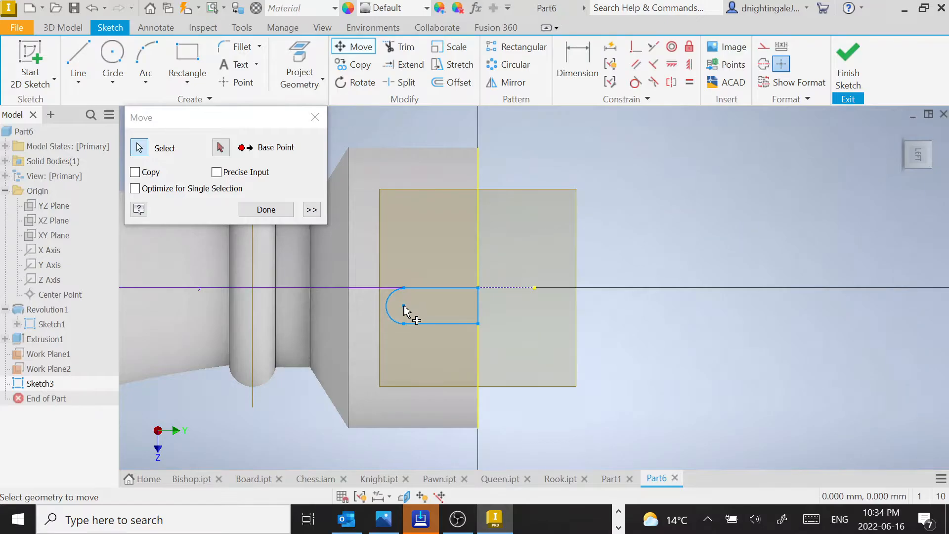
pyautogui.click(220, 147)
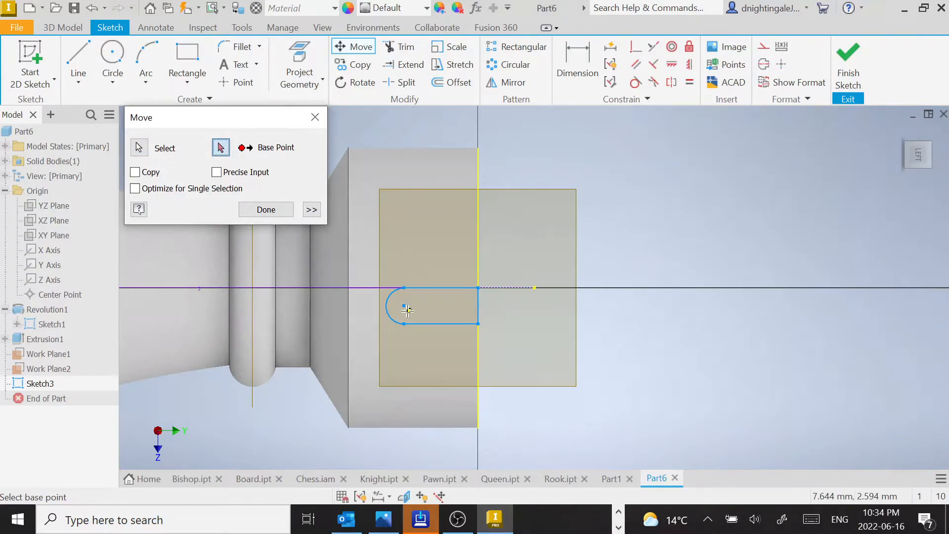
pyautogui.click(401, 285)
pyautogui.click(406, 278)
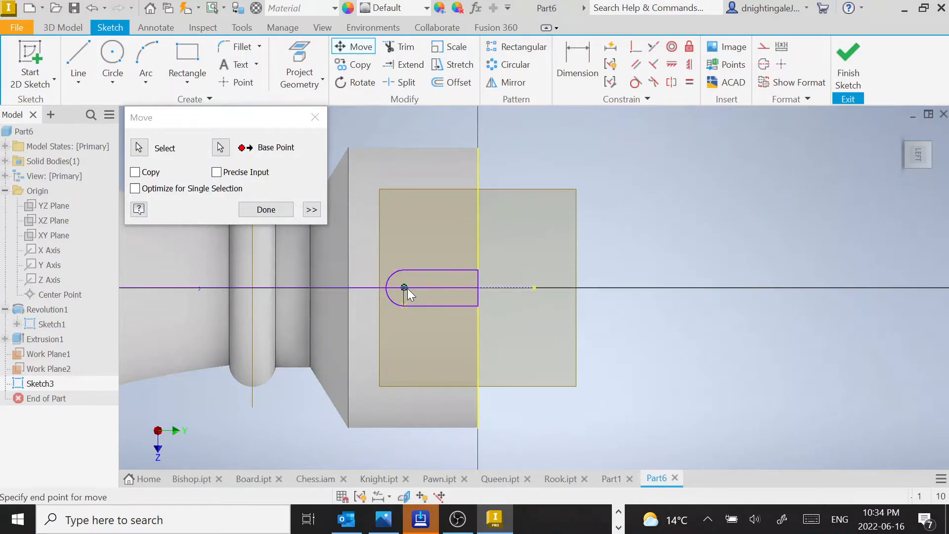
pyautogui.click(404, 286)
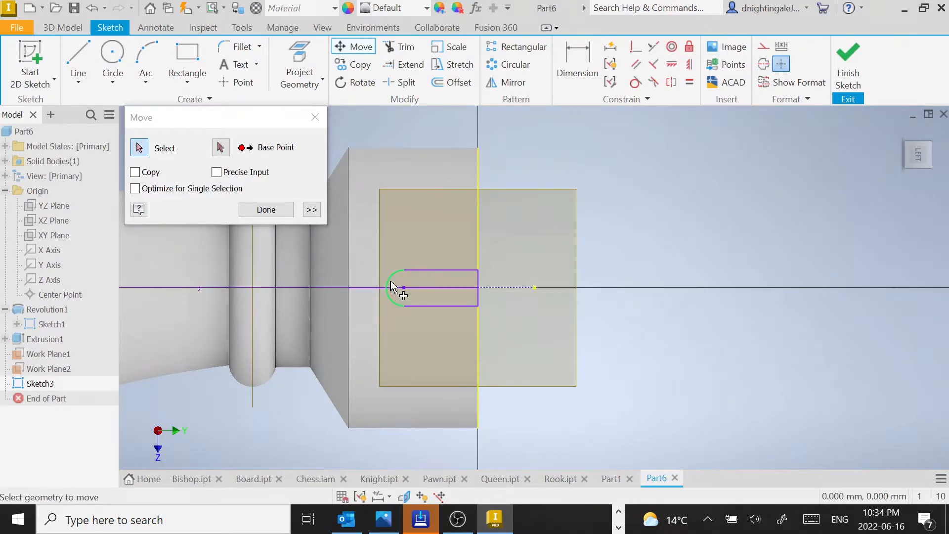
pyautogui.click(283, 213)
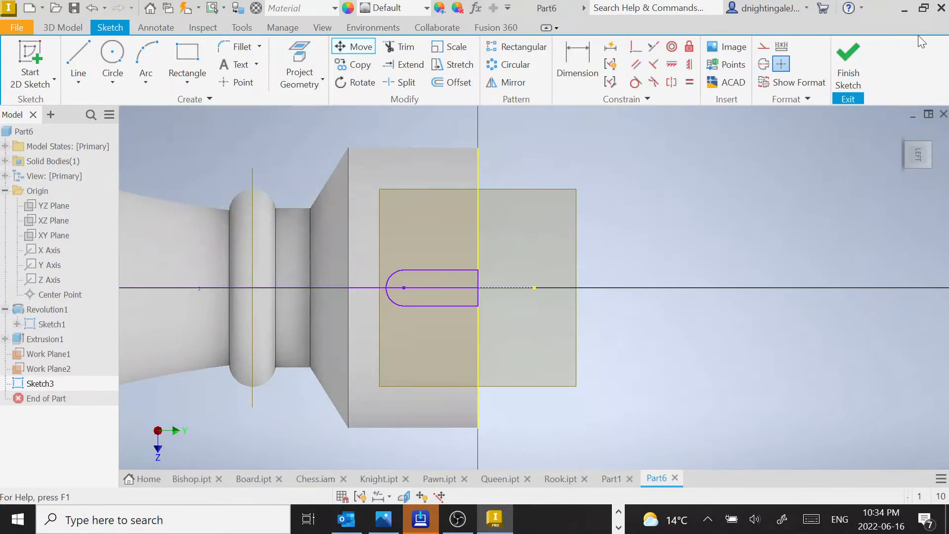
pyautogui.click(859, 68)
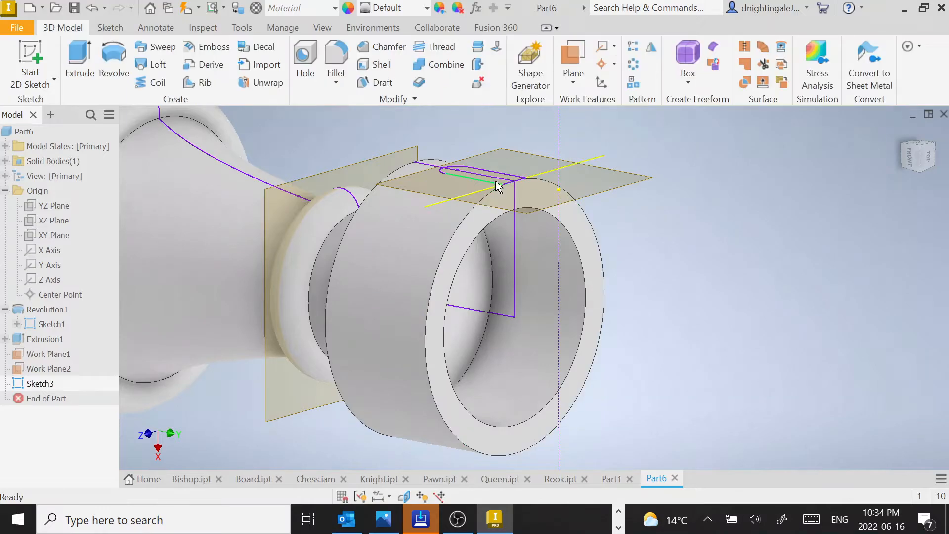
# Step: Extrude the round-ended slot outline as a 40.750 mm cut through both sides of the turret wall
pyautogui.click(922, 149)
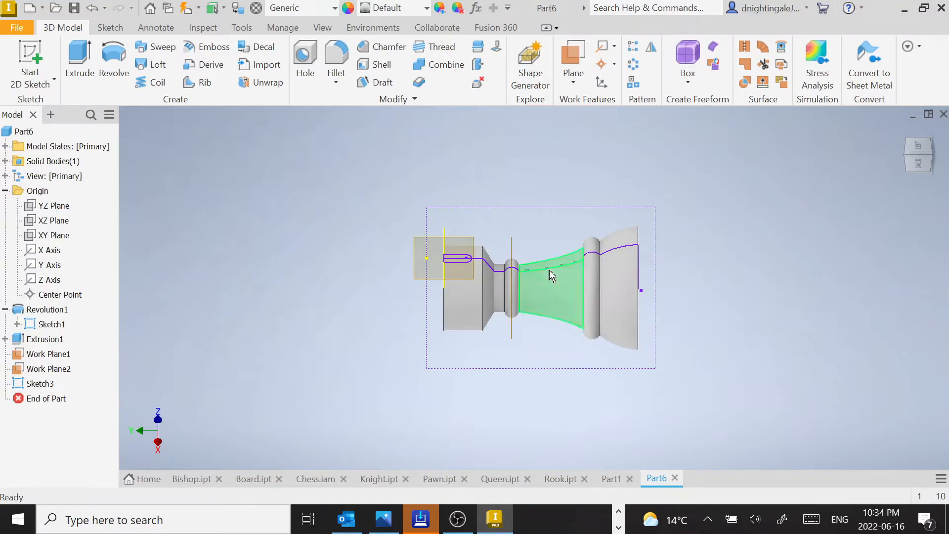
pyautogui.keyDown('shift'); pyautogui.moveTo(545, 271); pyautogui.dragTo(589, 339, button='middle'); pyautogui.keyUp('shift')
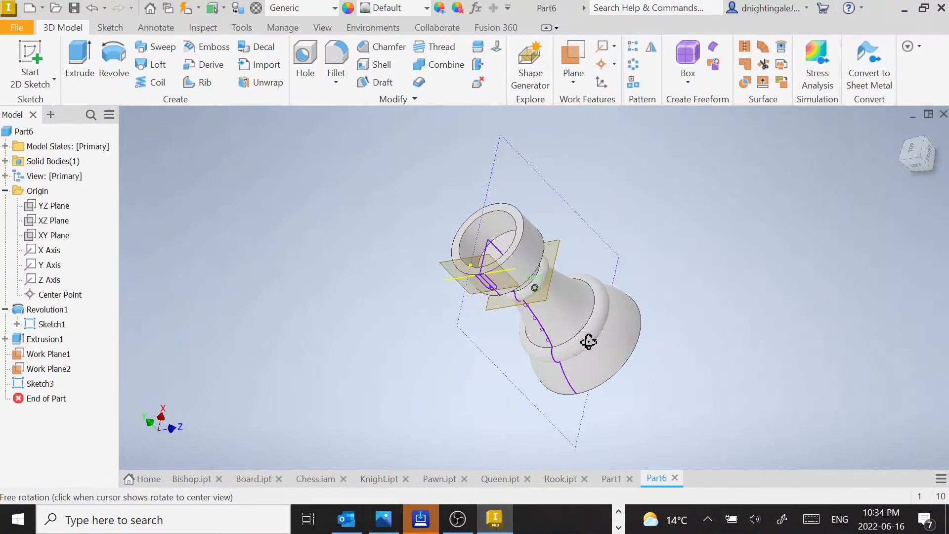
pyautogui.scroll(-5, 500, 292)
pyautogui.scroll(5, 514, 239)
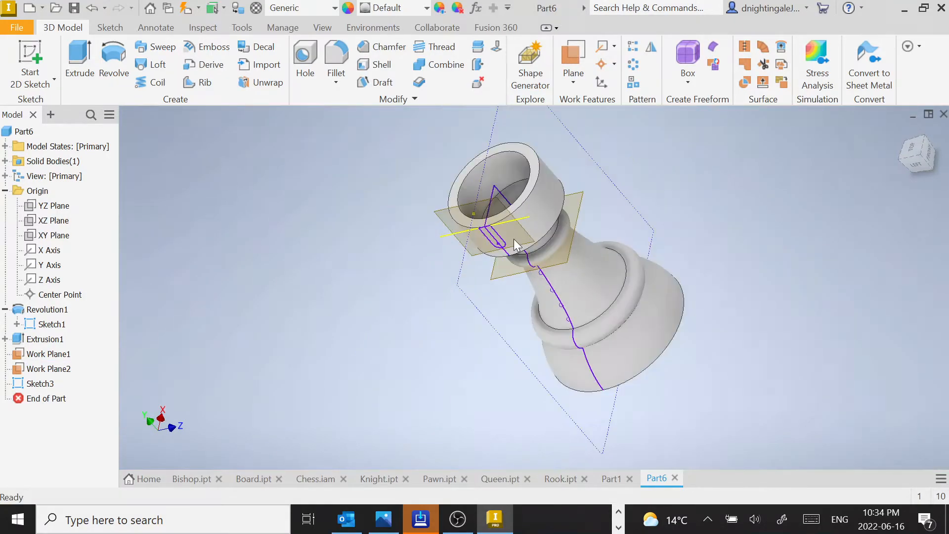
pyautogui.moveTo(514, 239); pyautogui.dragTo(517, 267, button='middle')
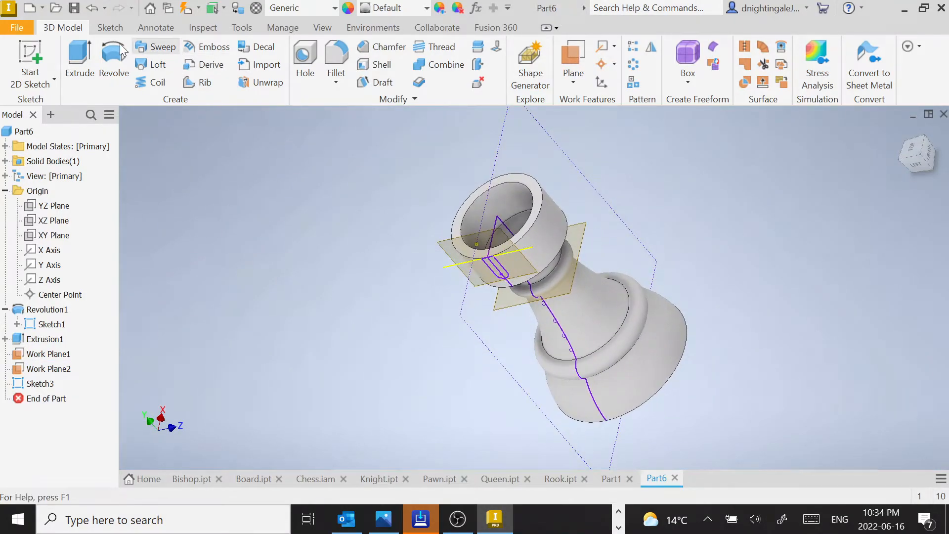
pyautogui.click(76, 58)
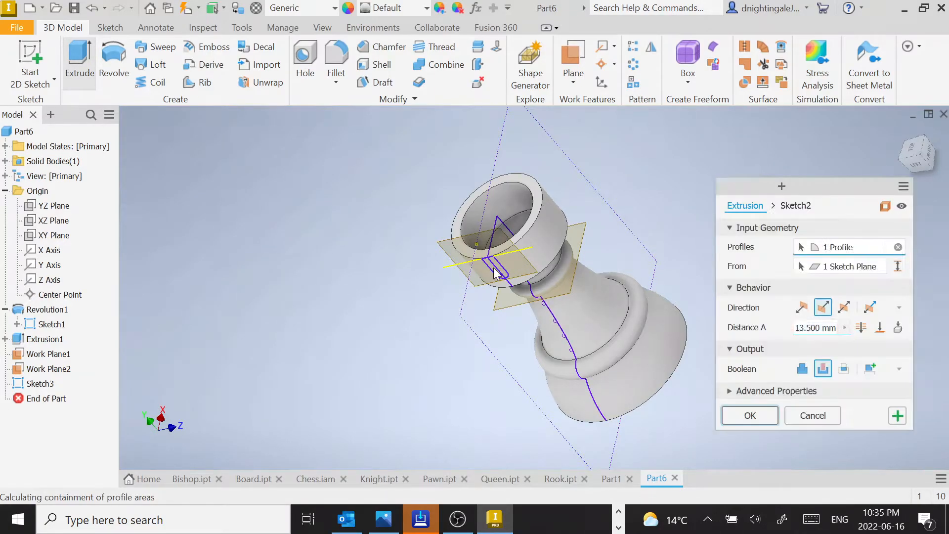
pyautogui.scroll(3, 499, 272)
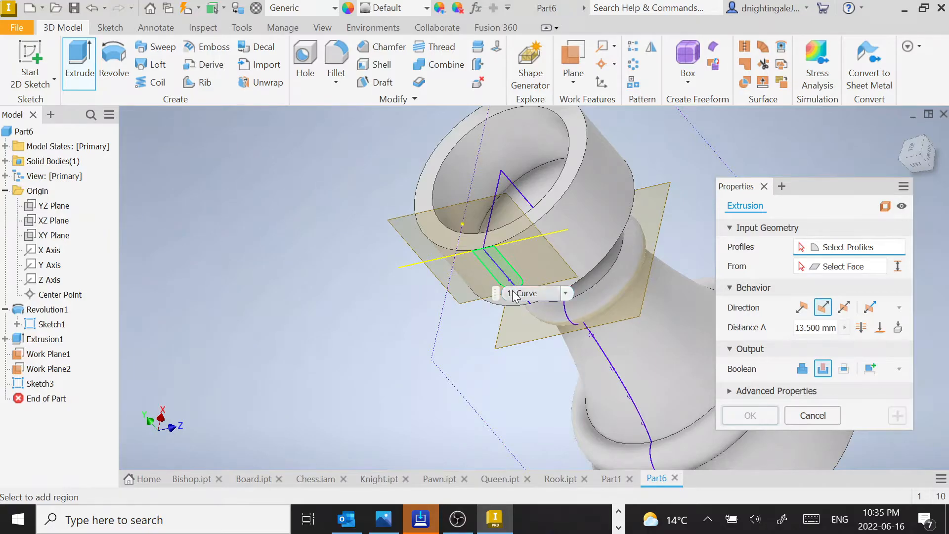
pyautogui.click(511, 295)
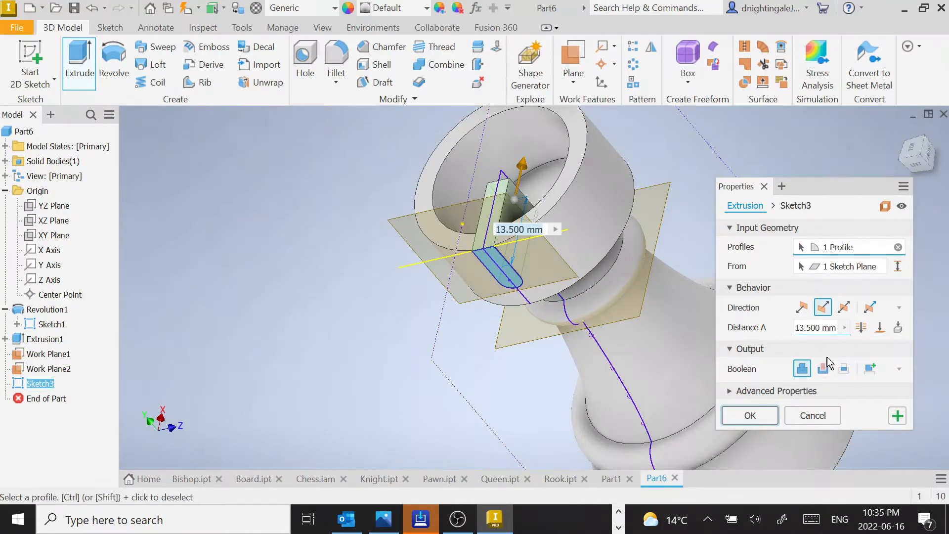
pyautogui.click(819, 375)
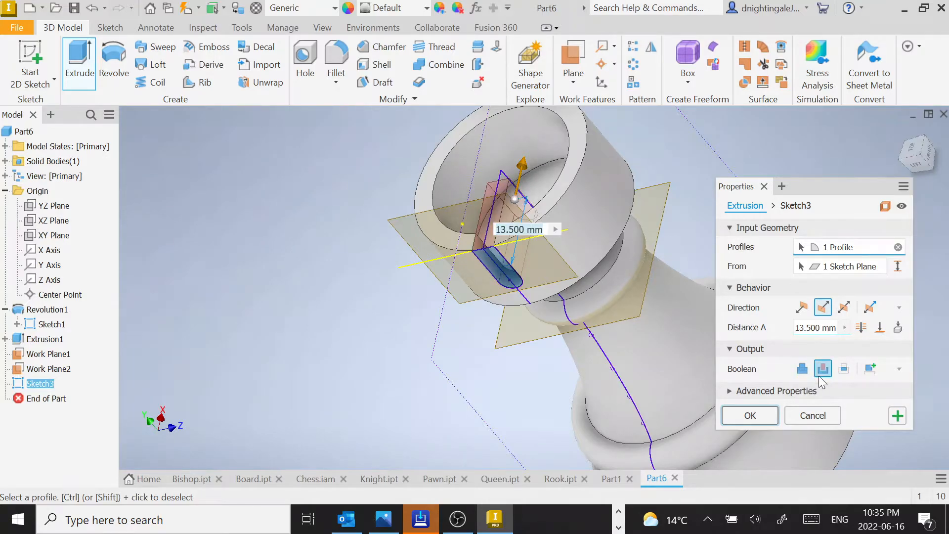
pyautogui.moveTo(579, 273); pyautogui.dragTo(534, 354, button='middle')
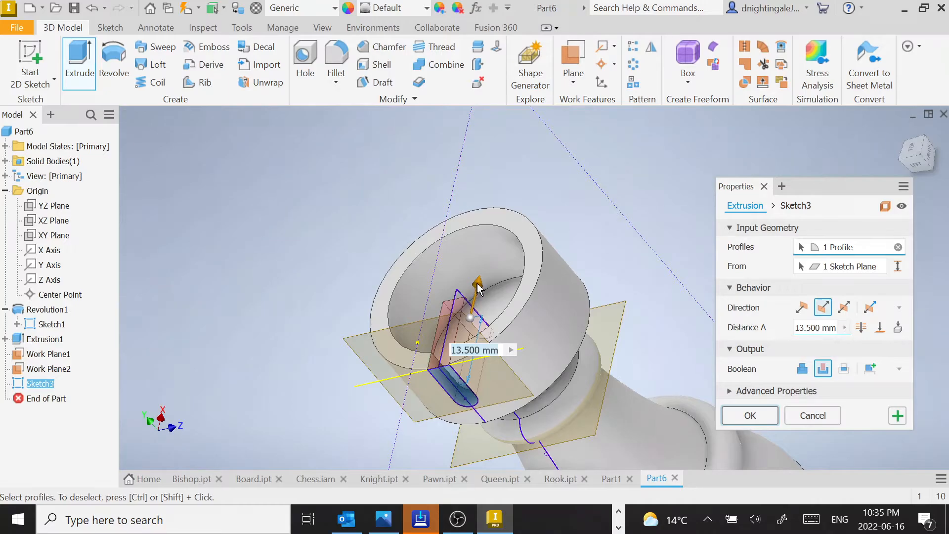
pyautogui.moveTo(477, 284); pyautogui.dragTo(531, 150)
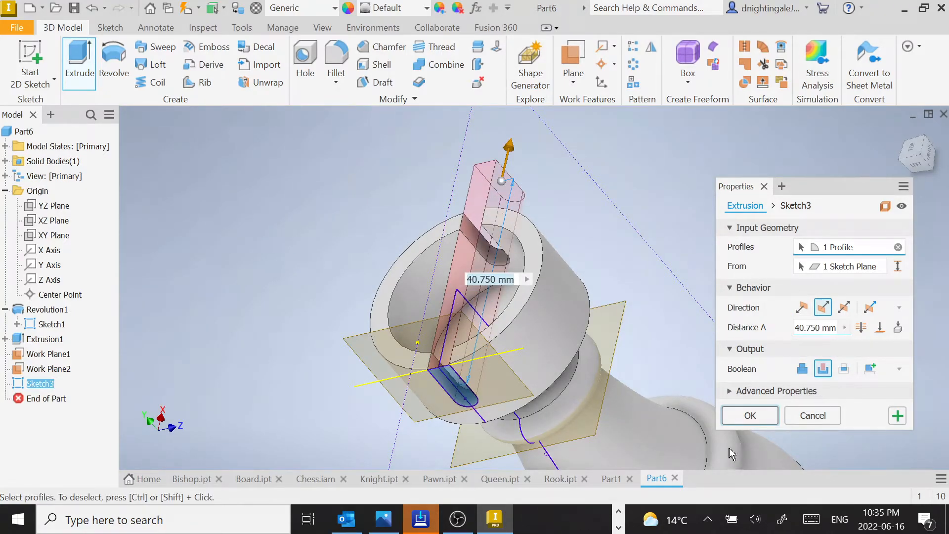
pyautogui.click(750, 414)
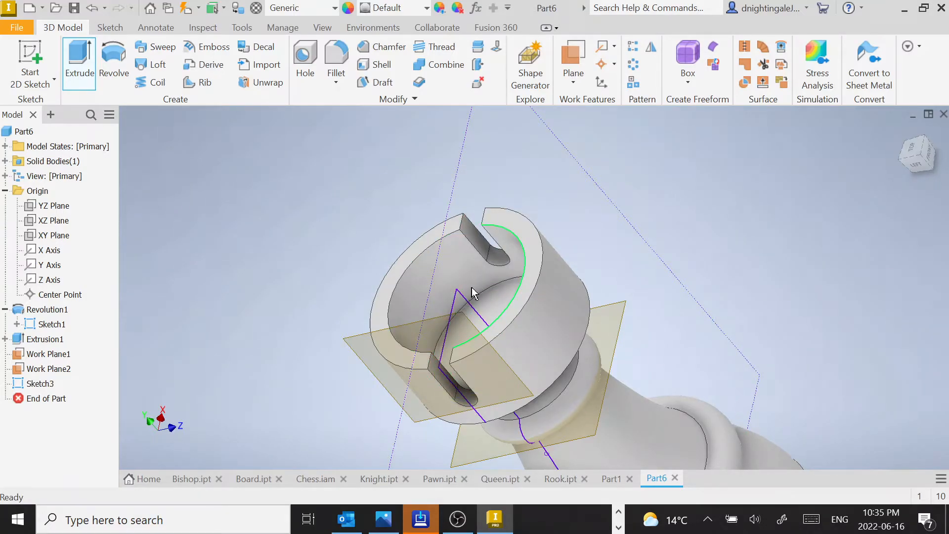
# Step: Circular-pattern the notch cut together with the turret's hollow about the inner wall's axis, with 8 occurrences over 360 deg
pyautogui.keyDown('shift'); pyautogui.moveTo(527, 262); pyautogui.dragTo(557, 260, button='middle'); pyautogui.keyUp('shift')
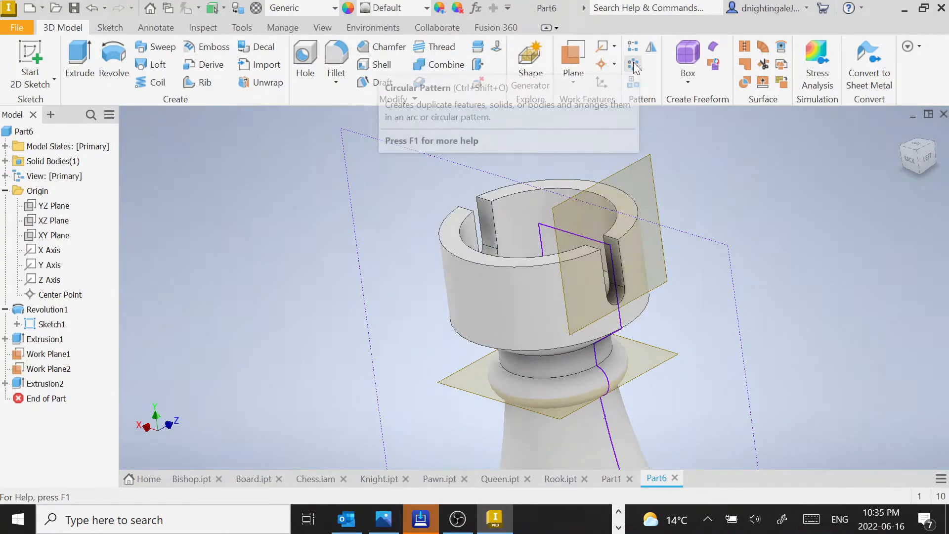
pyautogui.click(633, 64)
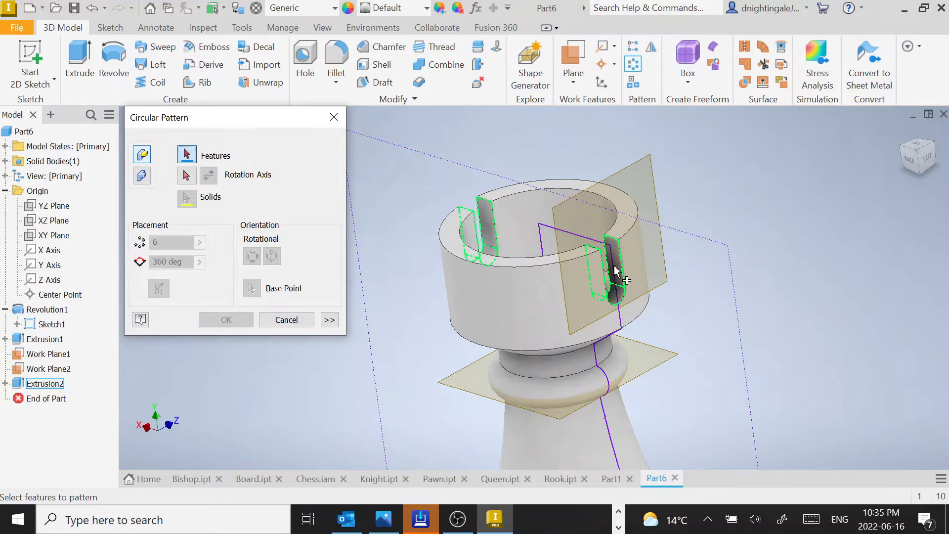
pyautogui.click(35, 388)
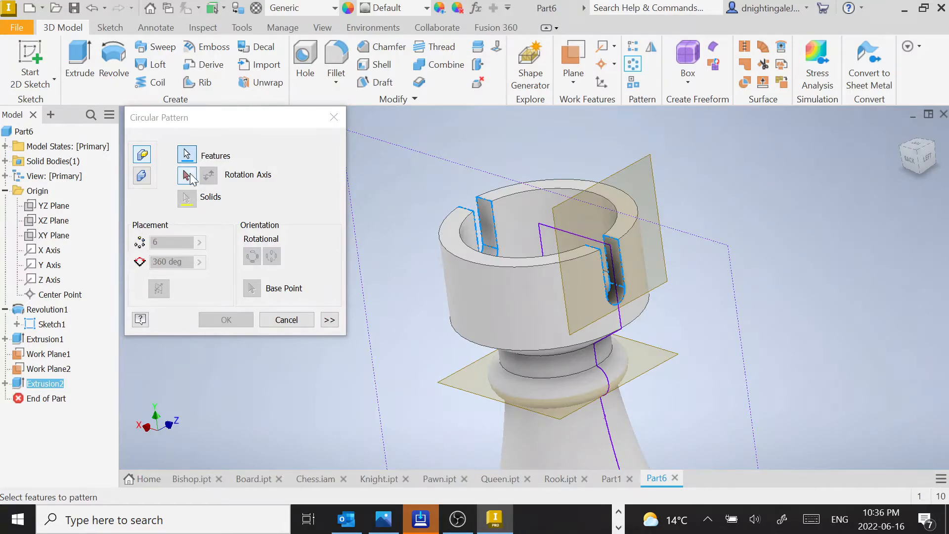
pyautogui.click(464, 224)
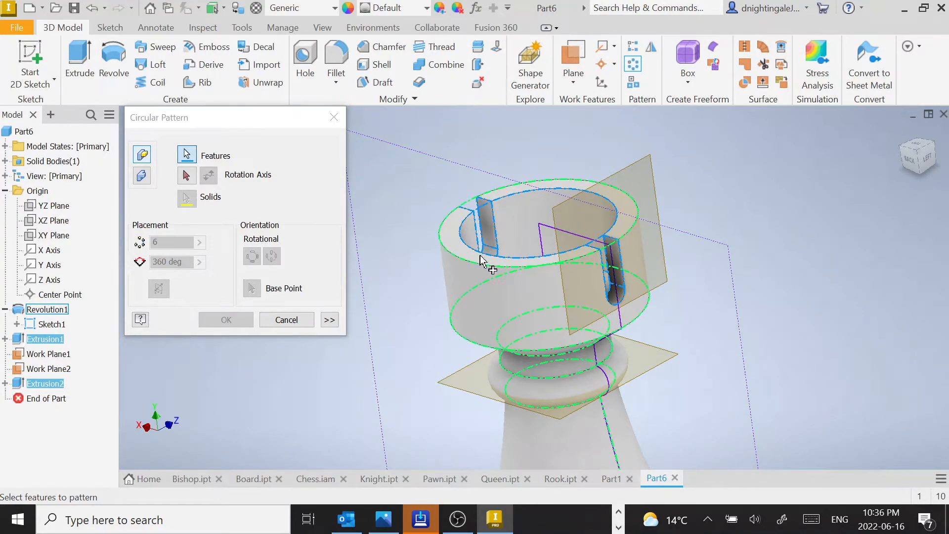
pyautogui.click(184, 175)
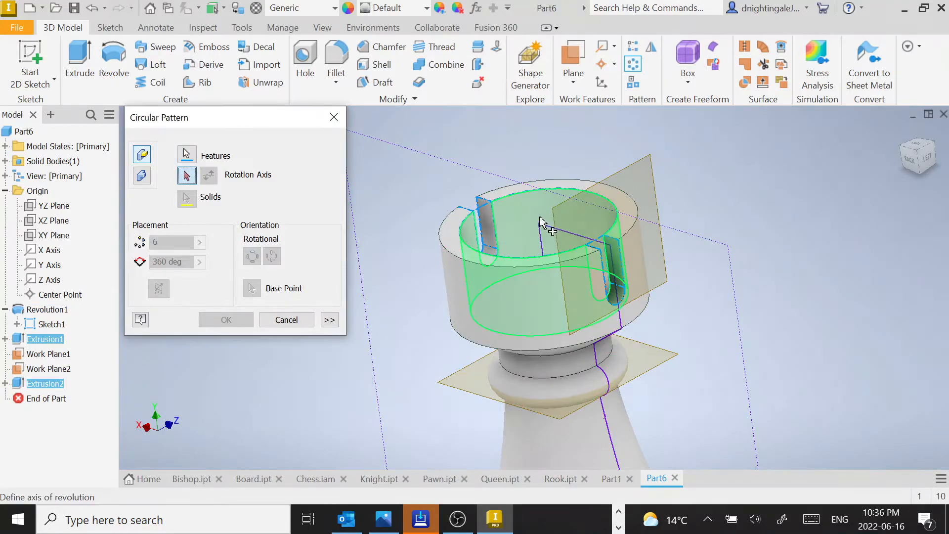
pyautogui.click(469, 223)
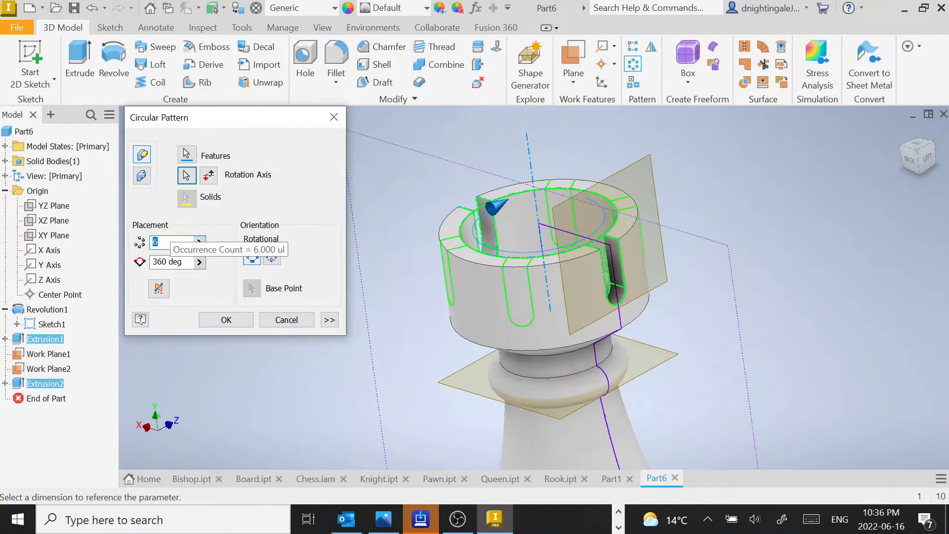
pyautogui.write('8')
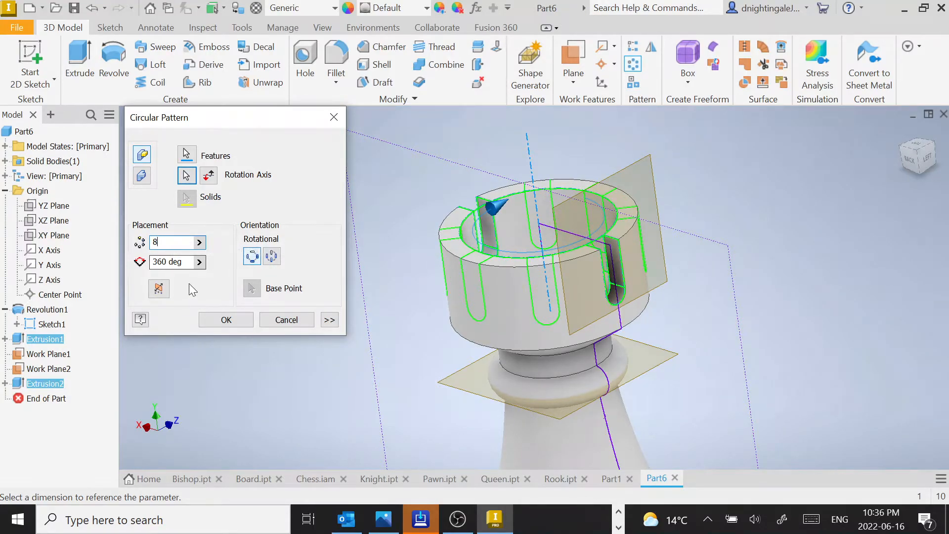
pyautogui.click(222, 323)
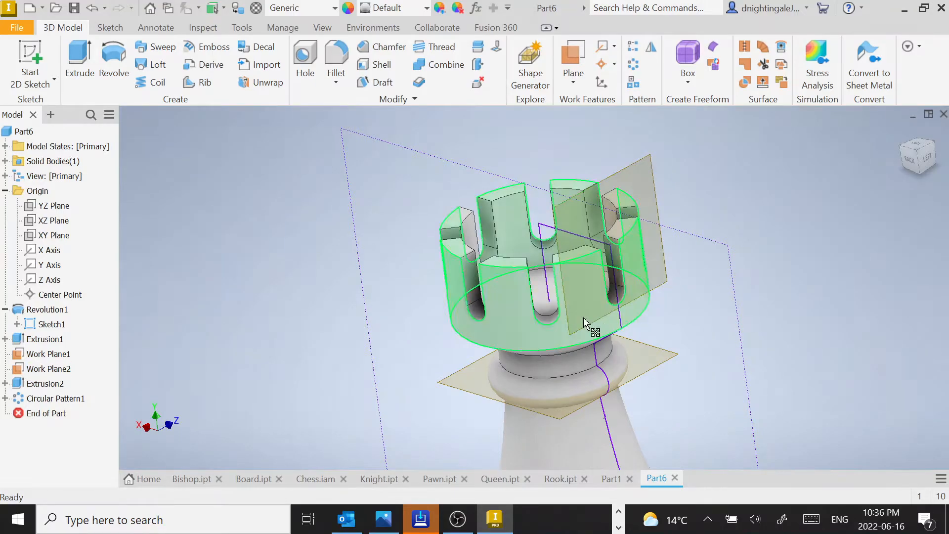
pyautogui.scroll(5, 554, 296)
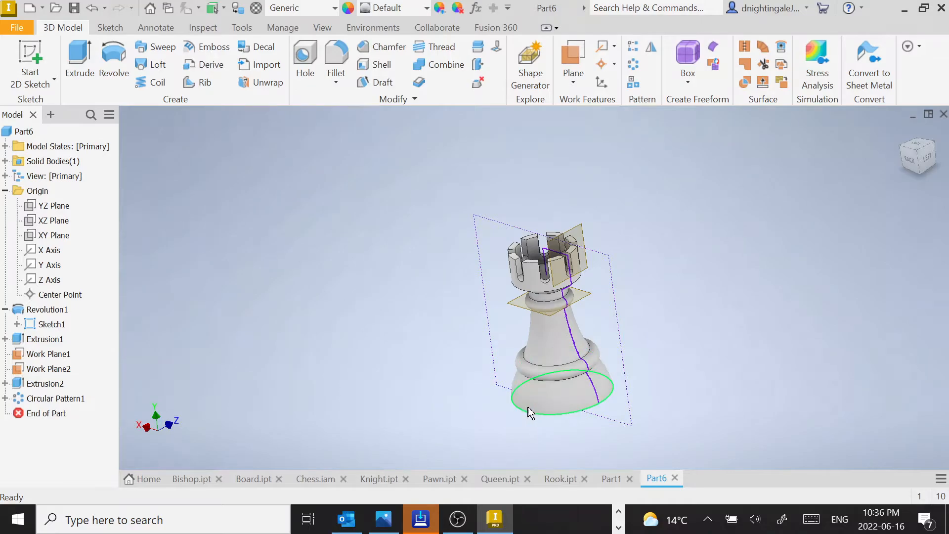
pyautogui.keyDown('shift'); pyautogui.moveTo(528, 407); pyautogui.dragTo(606, 405, button='middle'); pyautogui.keyUp('shift')
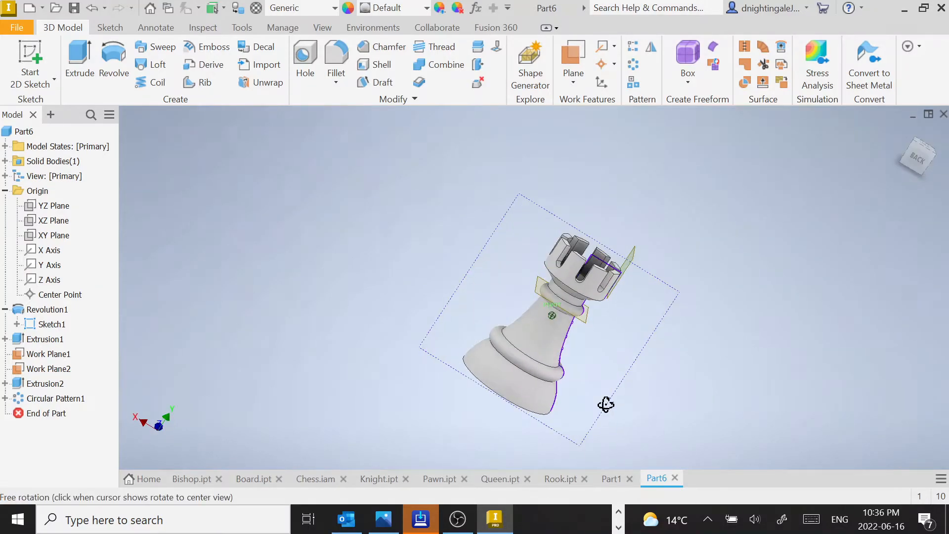
pyautogui.click(916, 158)
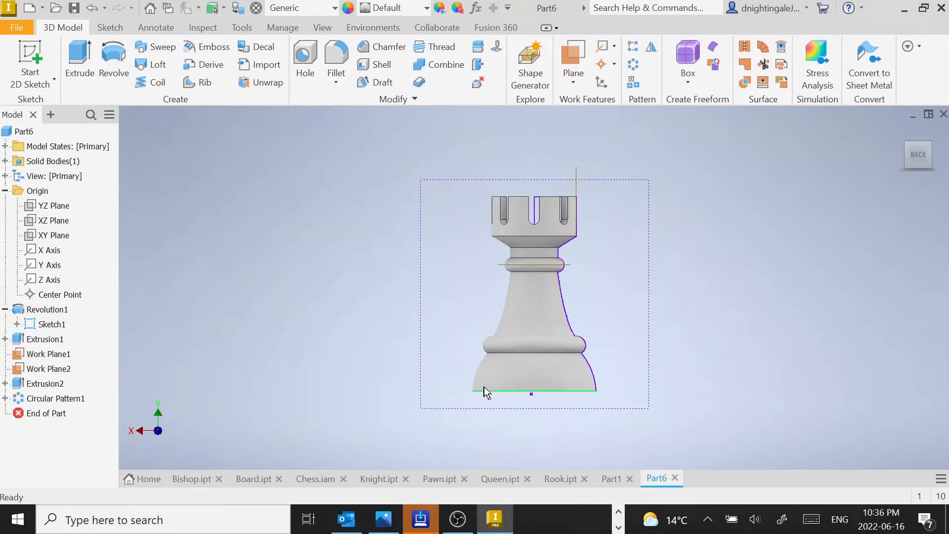
pyautogui.keyDown('shift'); pyautogui.moveTo(595, 402); pyautogui.dragTo(501, 405, button='middle'); pyautogui.keyUp('shift')
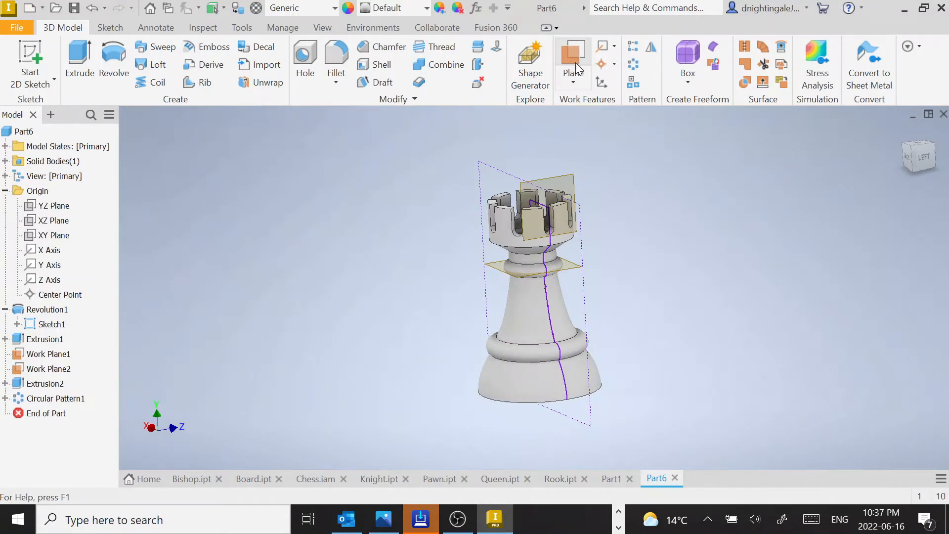
pyautogui.click(582, 80)
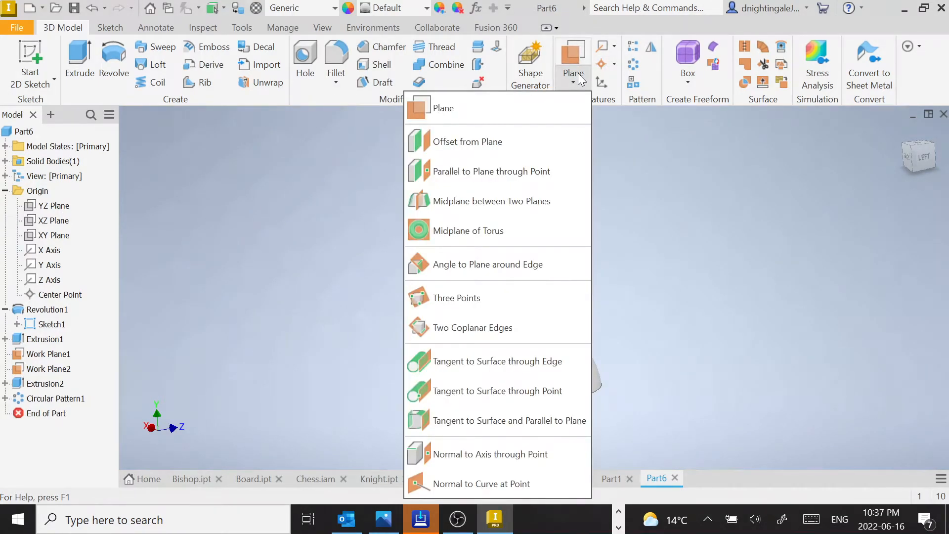
pyautogui.click(483, 393)
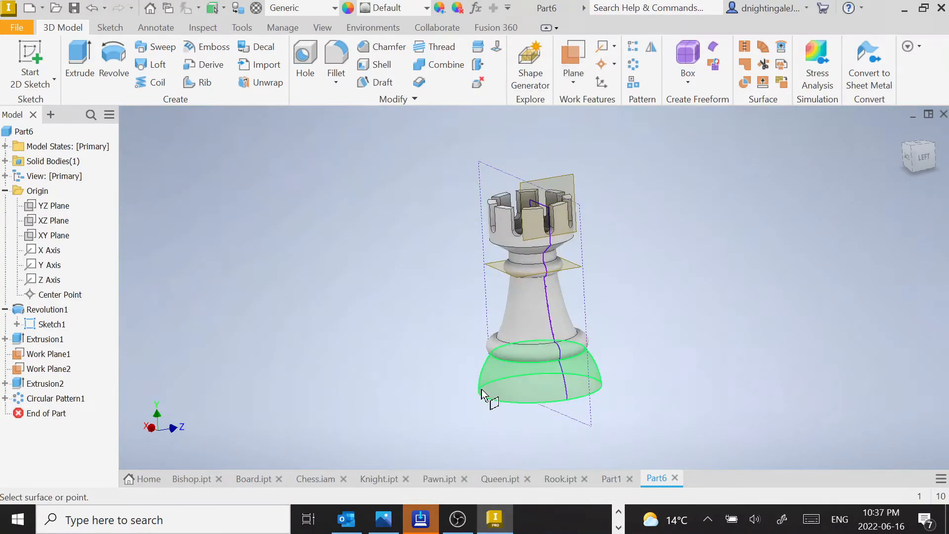
pyautogui.click(558, 391)
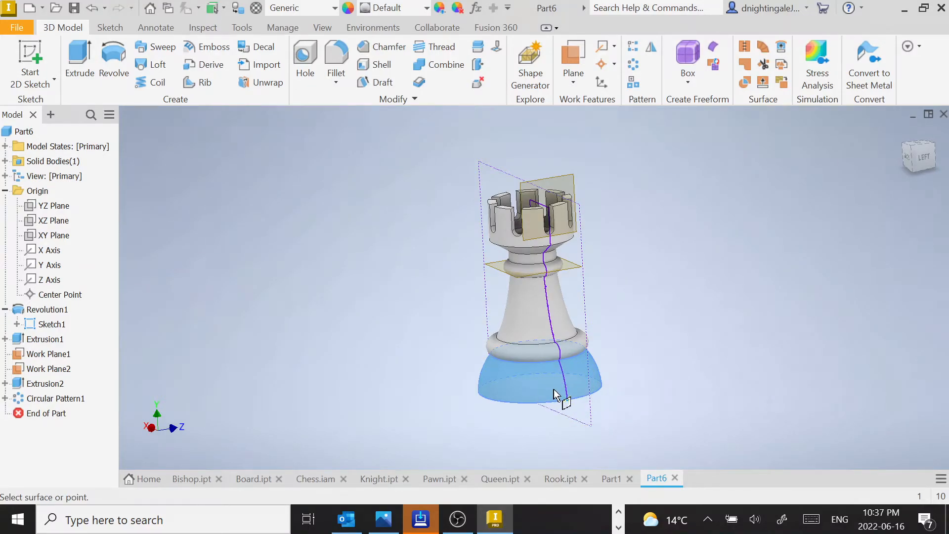
pyautogui.scroll(3, 554, 392)
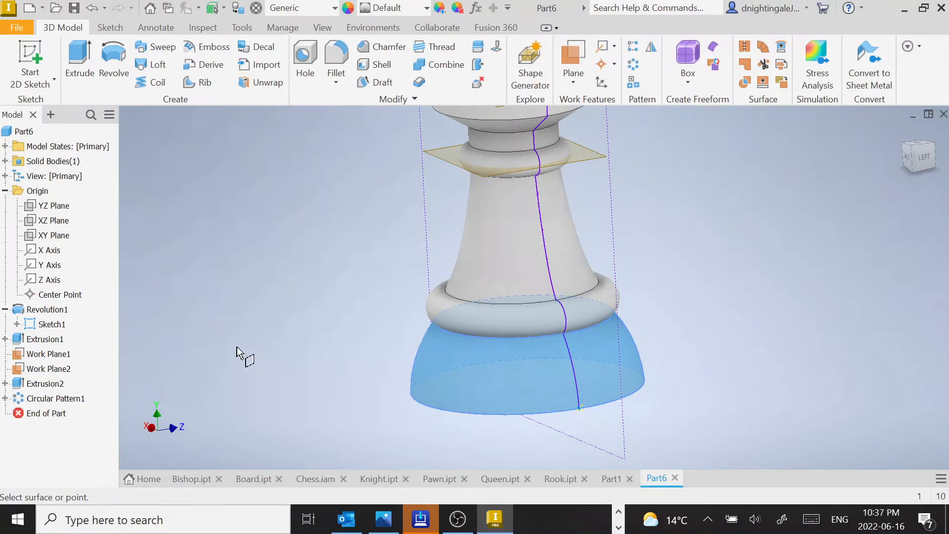
pyautogui.press('Escape')
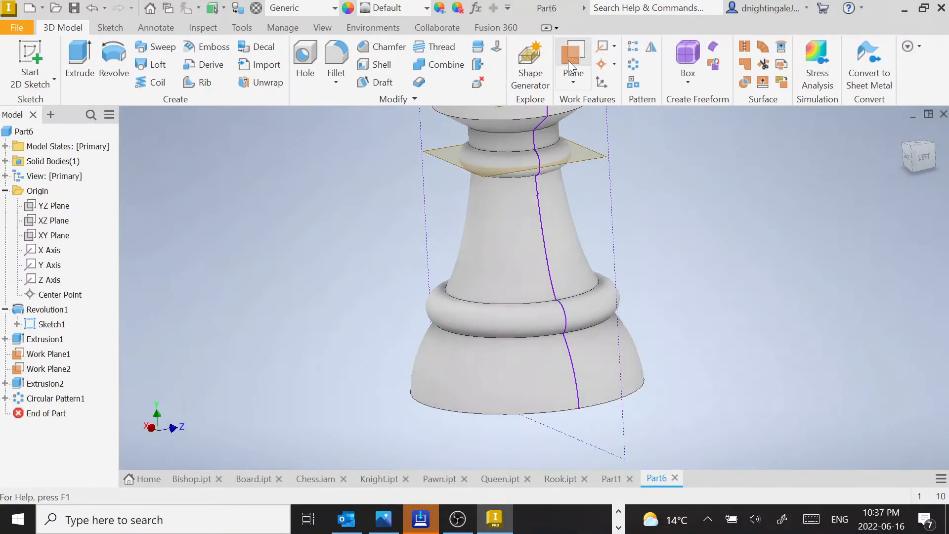
# Step: Create a work plane tangent to the rook's flared base surface, passing through the lower end point of the revolved profile
pyautogui.click(572, 81)
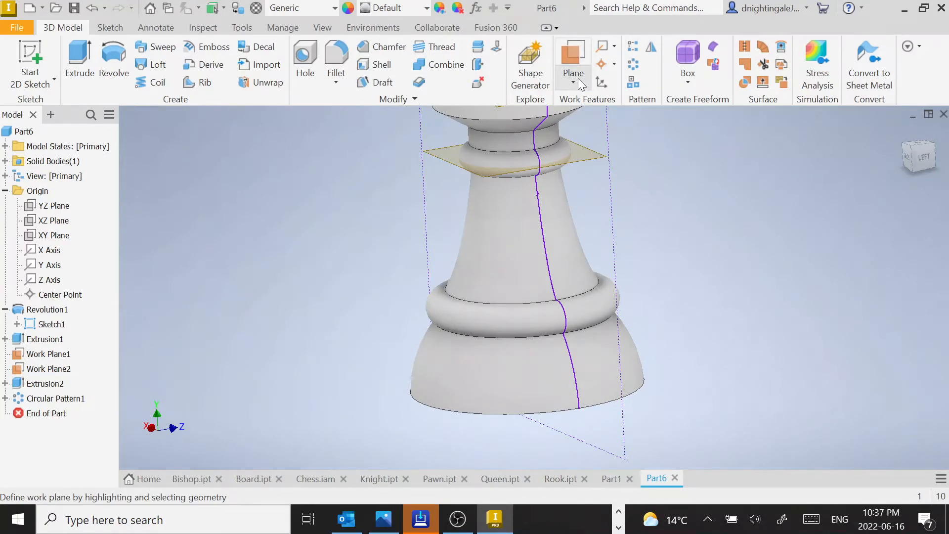
pyautogui.click(572, 83)
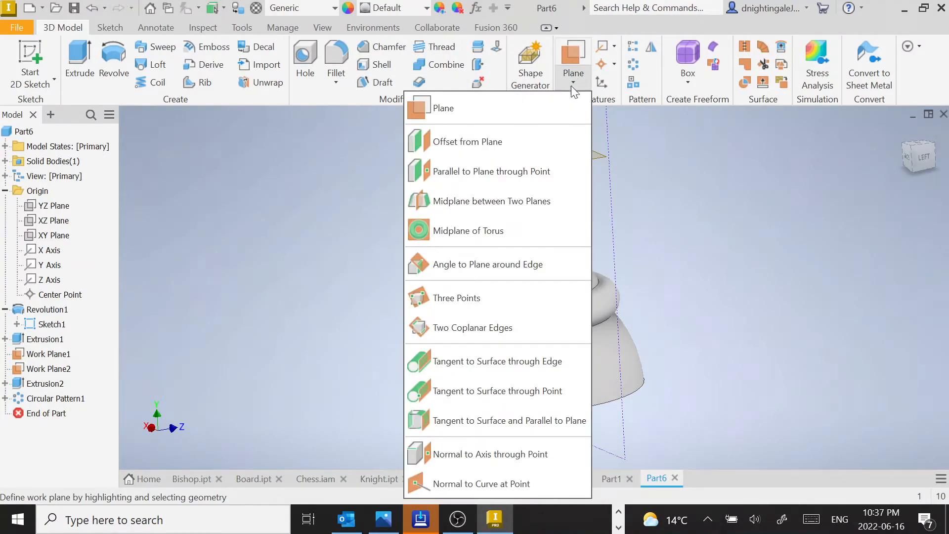
pyautogui.click(490, 391)
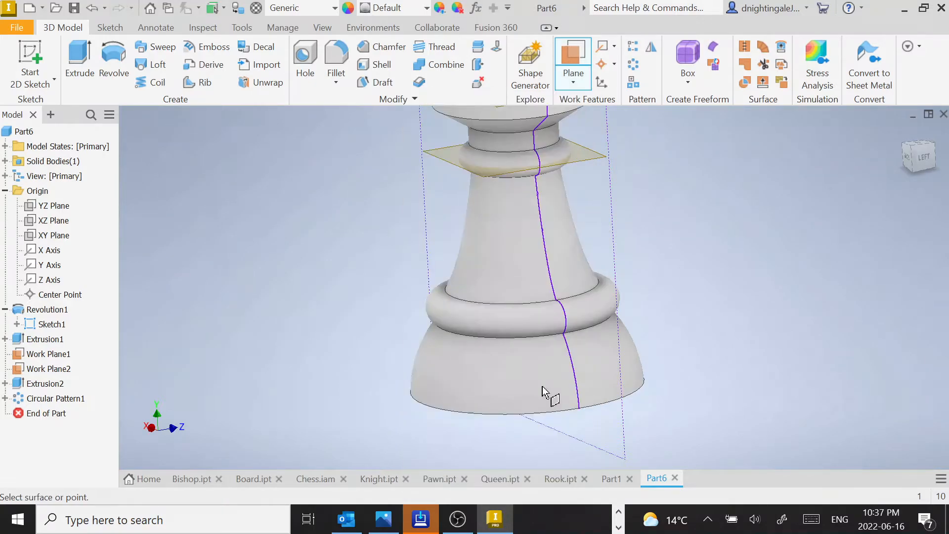
pyautogui.click(570, 394)
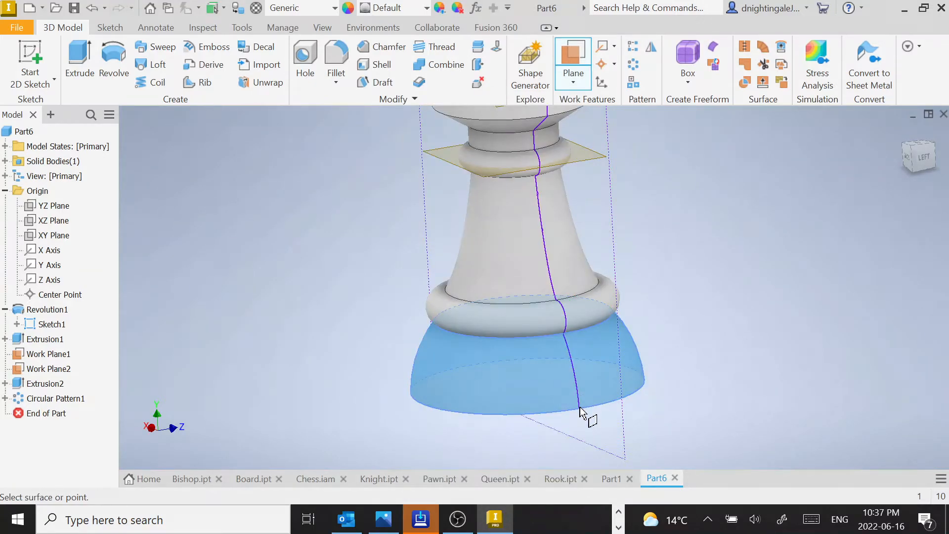
pyautogui.click(579, 405)
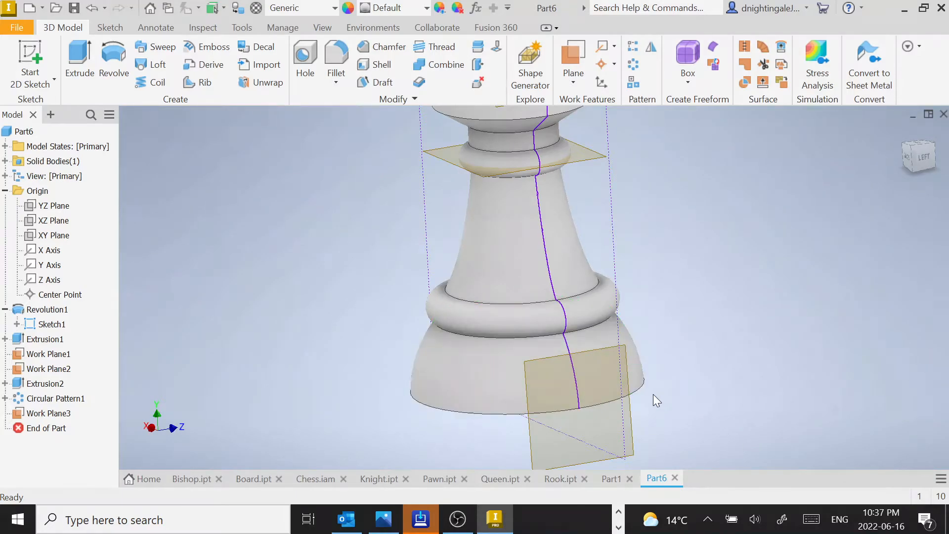
# Step: Start a 2D sketch on the tangent work plane at the base and shift the plane's displayed outline sideways across the base
pyautogui.click(19, 52)
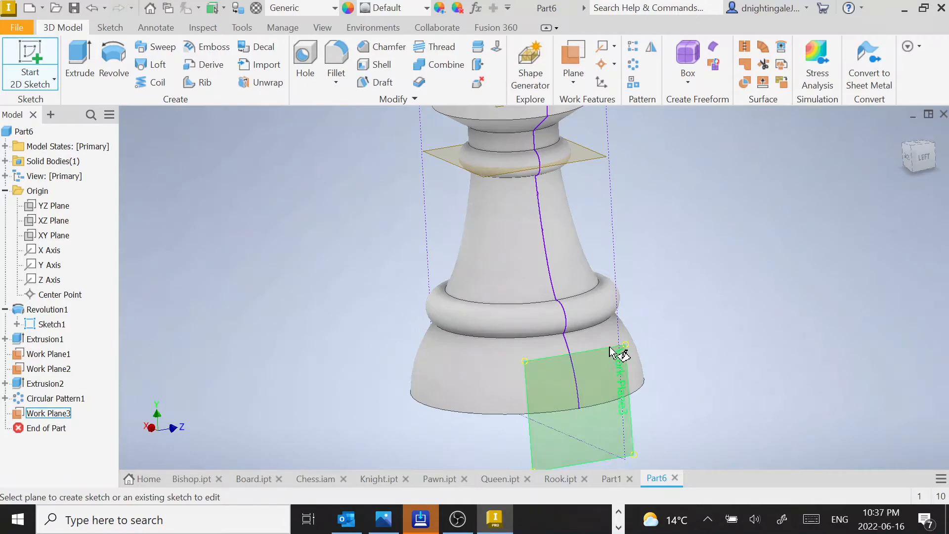
pyautogui.click(609, 346)
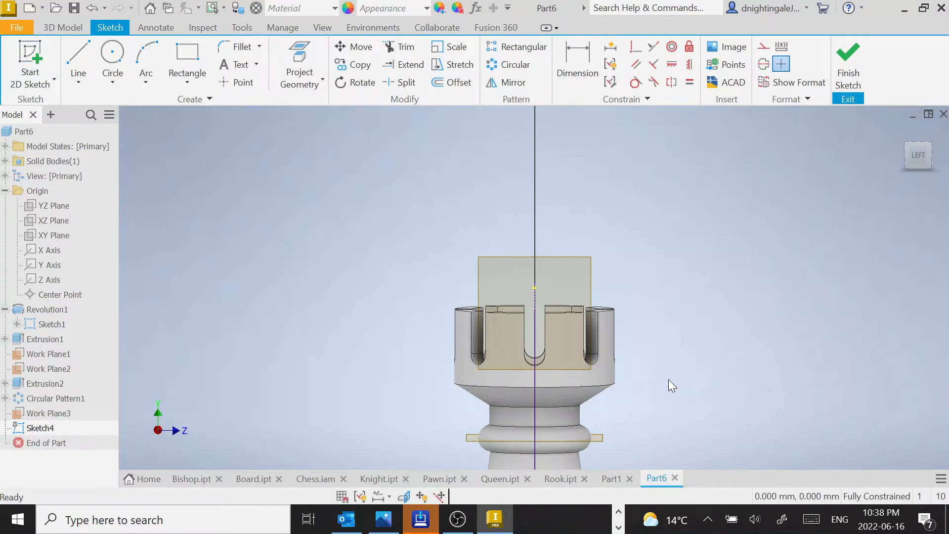
pyautogui.scroll(-3, 669, 378)
pyautogui.scroll(5, 672, 370)
pyautogui.moveTo(679, 375)
pyautogui.mouseDown()
pyautogui.moveTo(642, 194)
pyautogui.moveTo(635, 49)
pyautogui.moveTo(629, 127)
pyautogui.mouseUp()
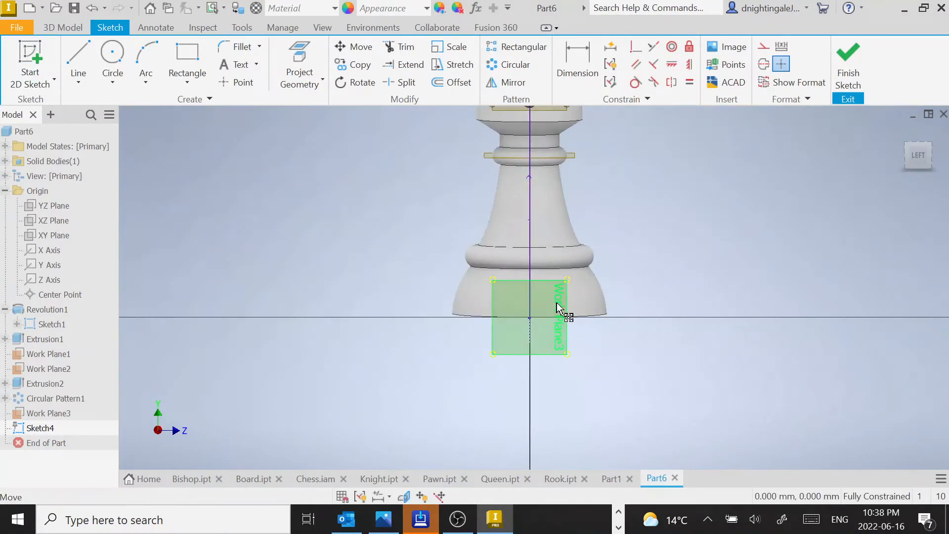
pyautogui.scroll(8, 526, 310)
pyautogui.scroll(-5, 364, 281)
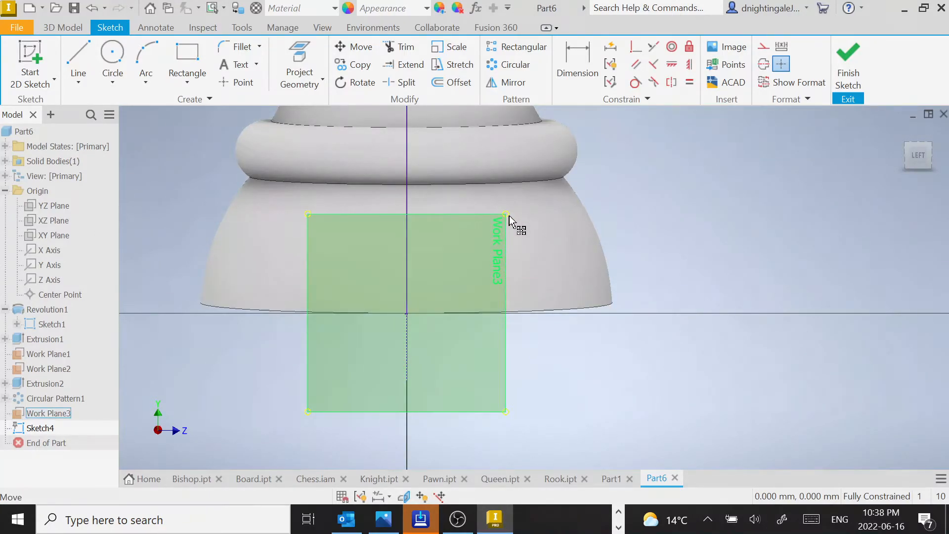
pyautogui.moveTo(513, 219); pyautogui.dragTo(632, 223)
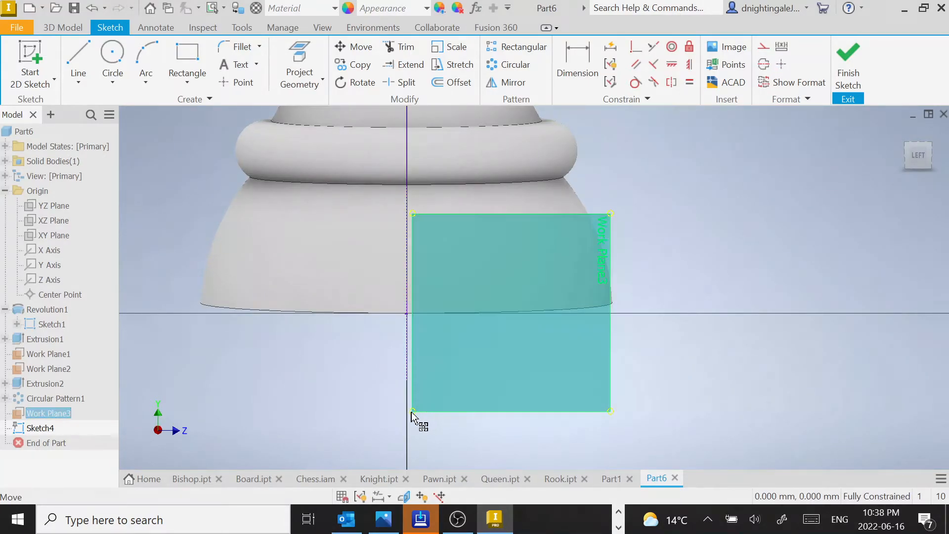
pyautogui.moveTo(415, 417); pyautogui.dragTo(285, 415)
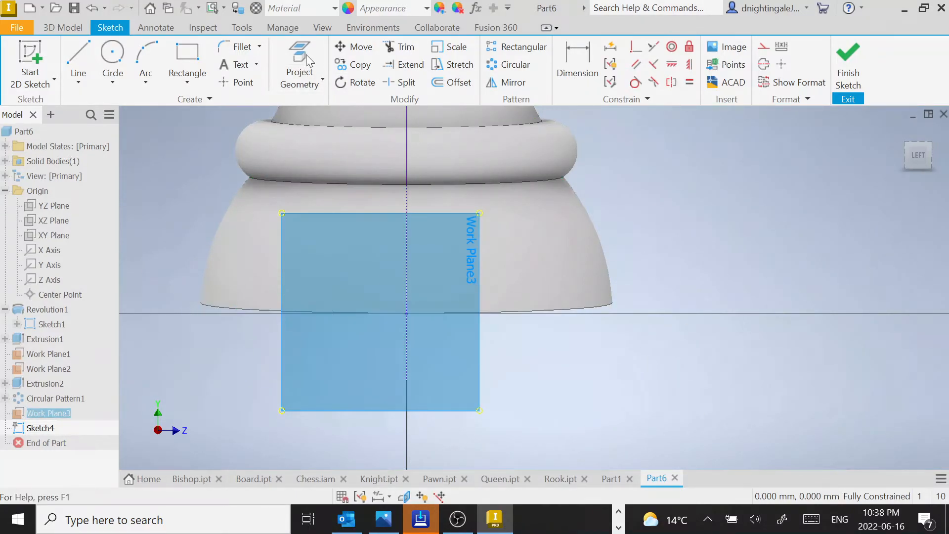
# Step: Add a centre-justified sketch text with the surname in capitals on the base's tangent plane
pyautogui.click(237, 65)
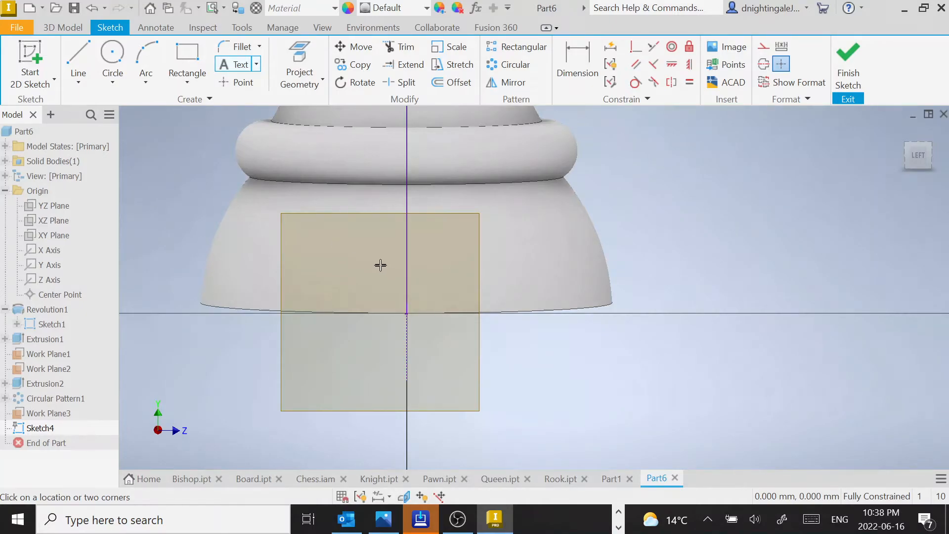
pyautogui.click(320, 242)
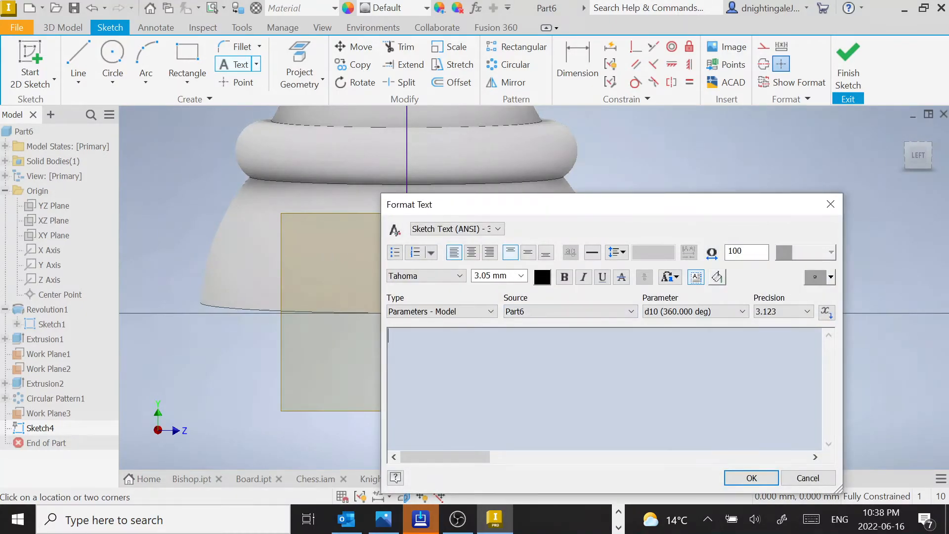
pyautogui.write('NIGHTINGALE')
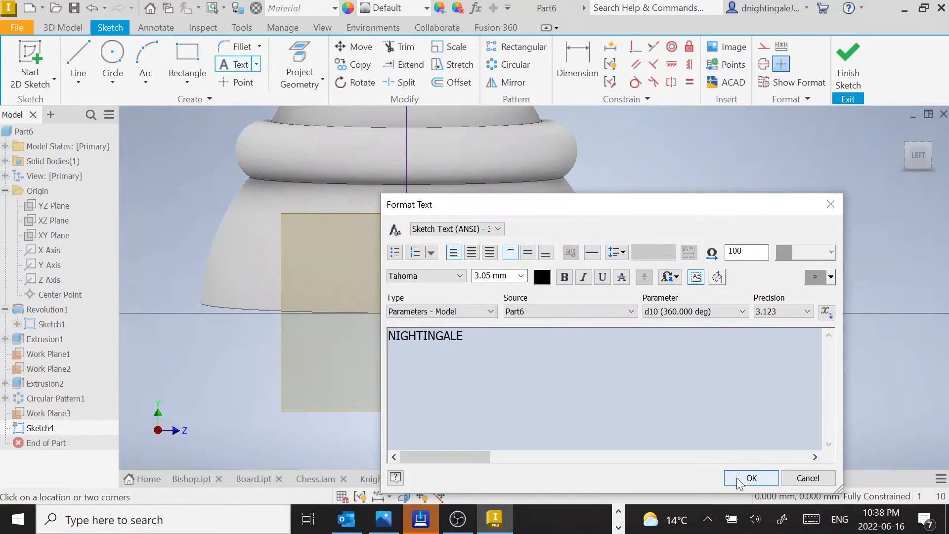
pyautogui.click(472, 253)
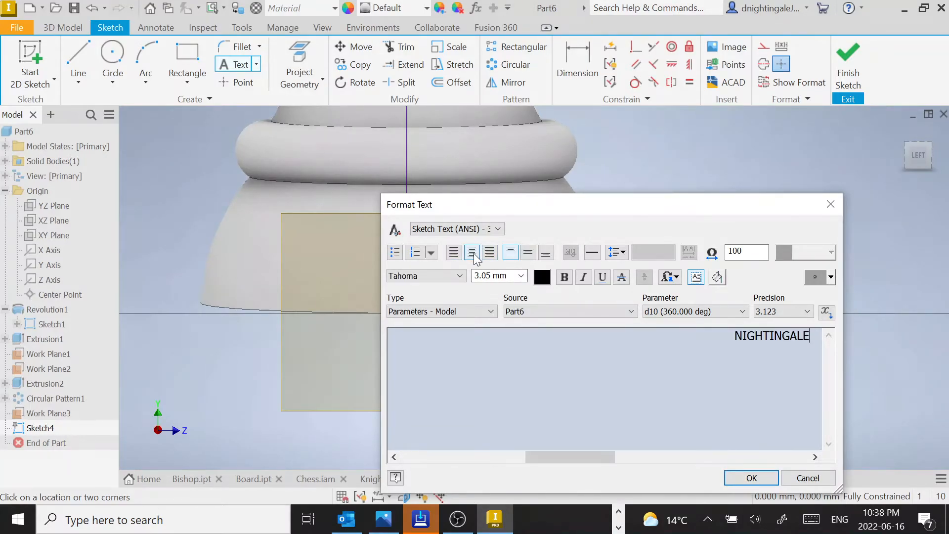
pyautogui.click(751, 477)
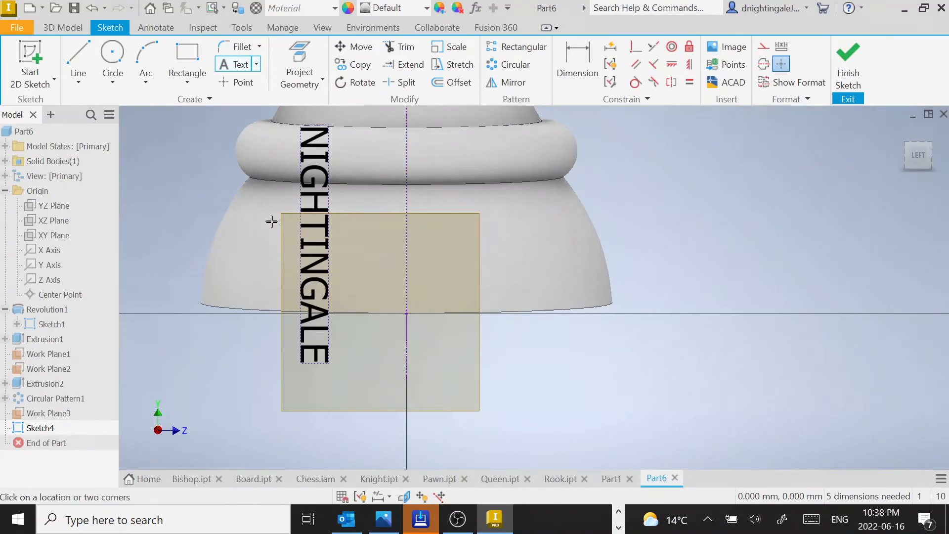
# Step: Rotate the surname text 90 deg about a point near its middle so it reads horizontally
pyautogui.scroll(-1, 272, 221)
pyautogui.moveTo(260, 217)
pyautogui.mouseDown(button='middle')
pyautogui.moveTo(310, 248)
pyautogui.moveTo(384, 267)
pyautogui.mouseUp(button='middle')
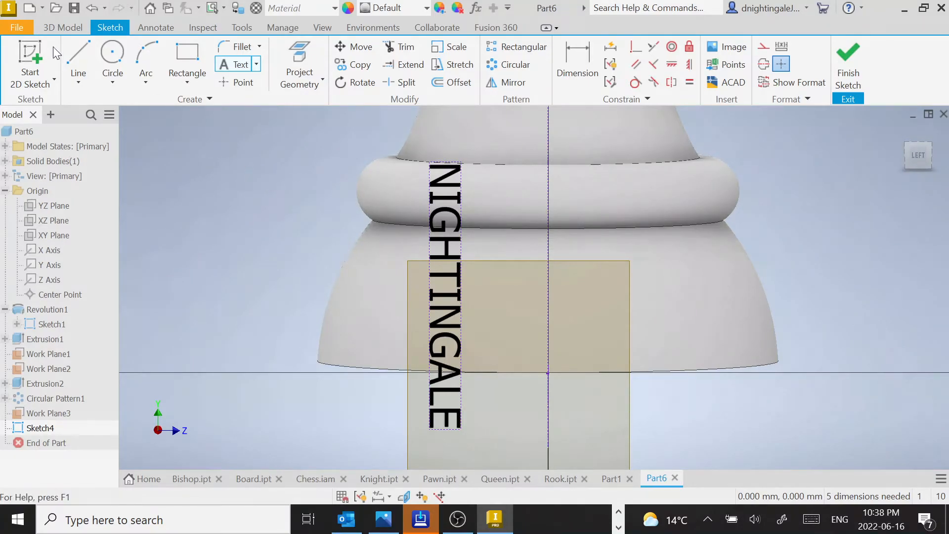
pyautogui.click(360, 81)
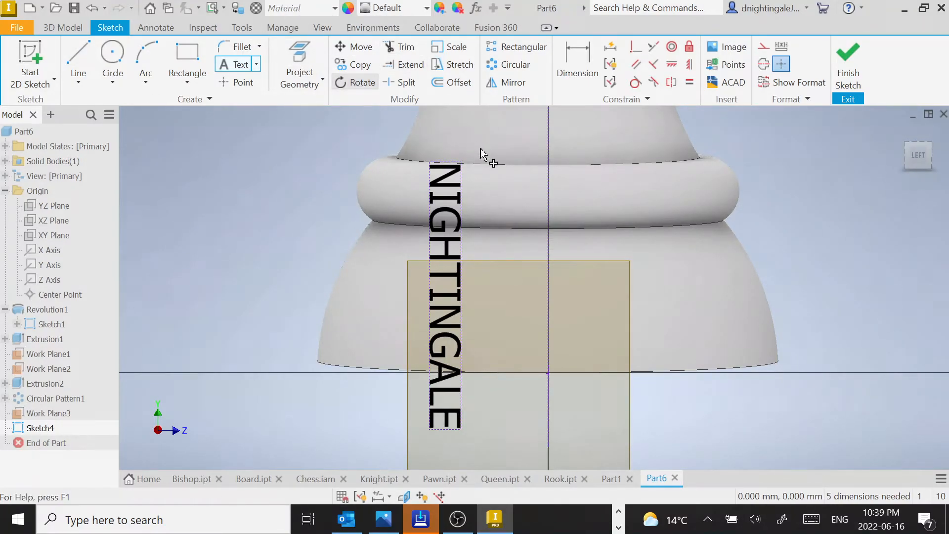
pyautogui.click(452, 246)
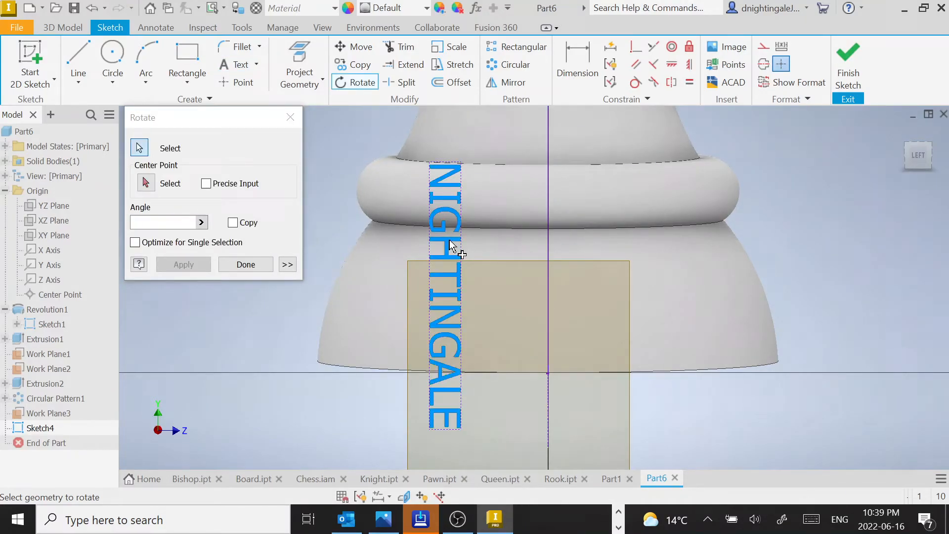
pyautogui.click(177, 185)
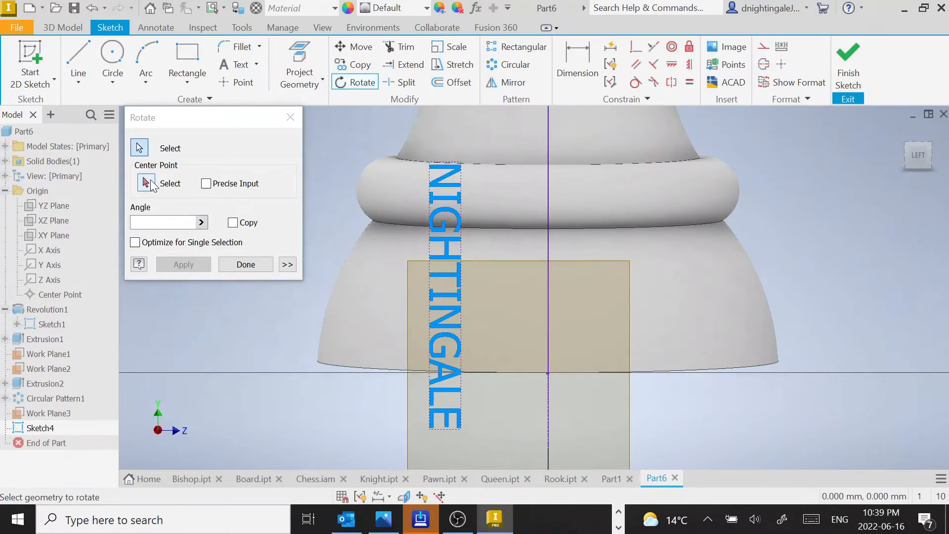
pyautogui.click(444, 288)
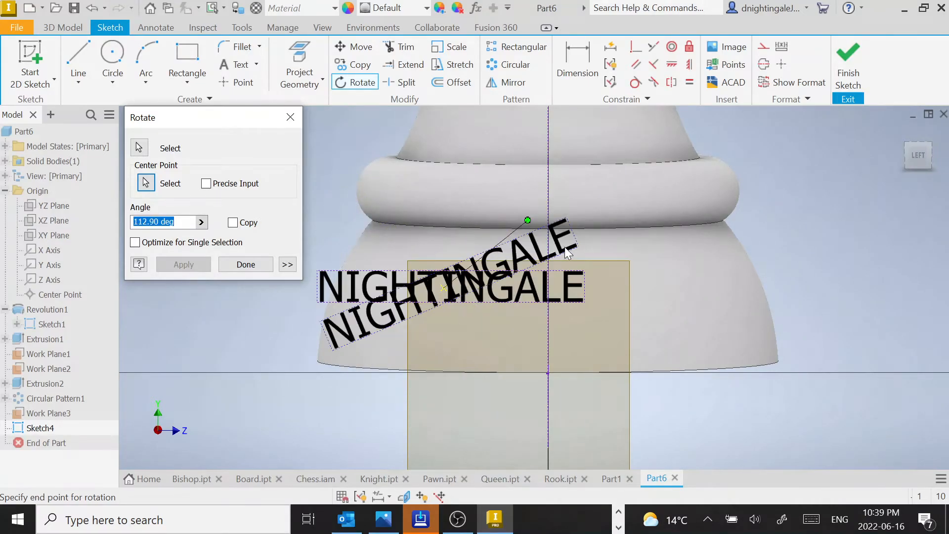
pyautogui.click(551, 289)
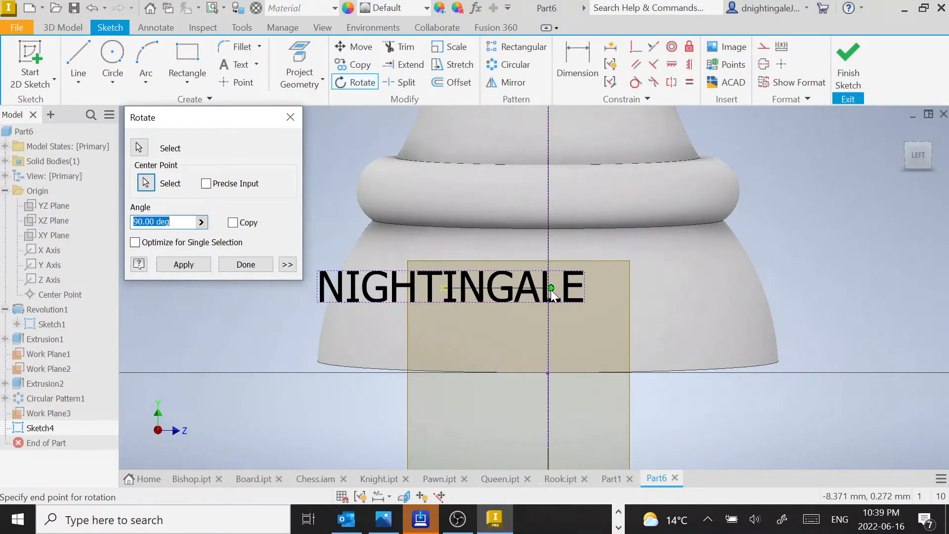
pyautogui.click(235, 267)
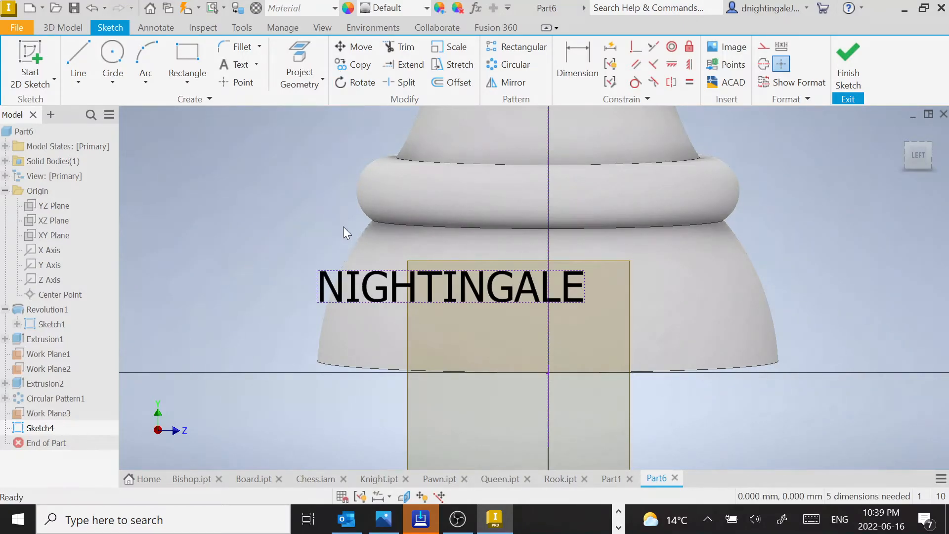
# Step: Move the surname text horizontally across the base so that it straddles the vertical axis line
pyautogui.click(455, 292)
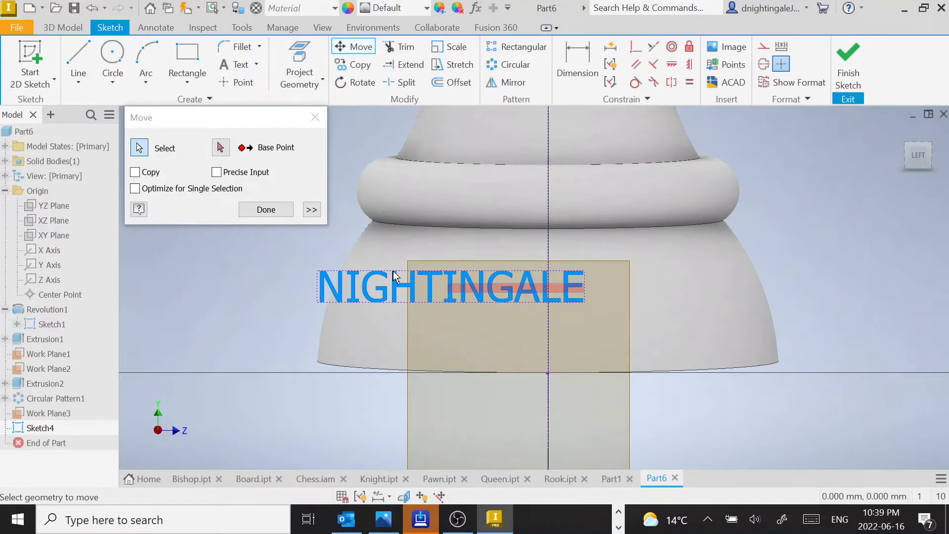
pyautogui.click(220, 147)
pyautogui.click(510, 292)
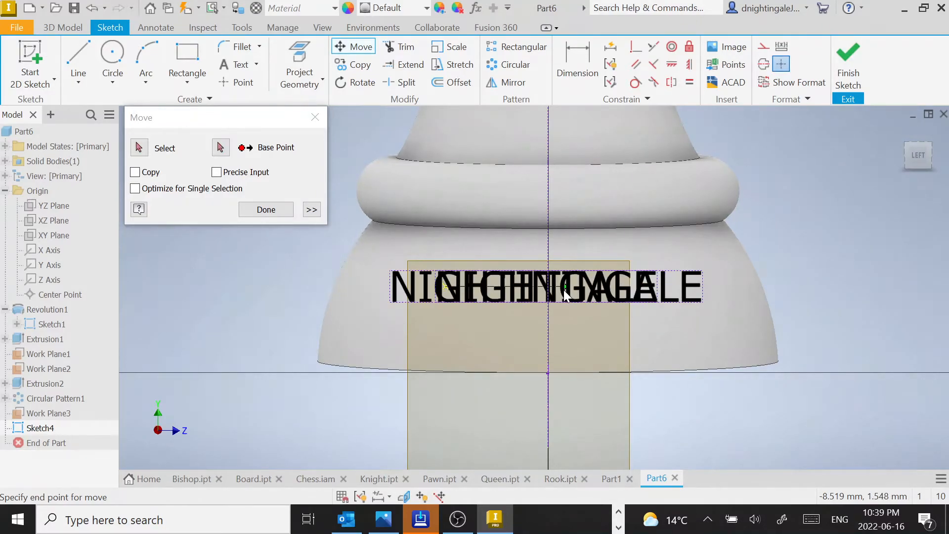
pyautogui.click(564, 290)
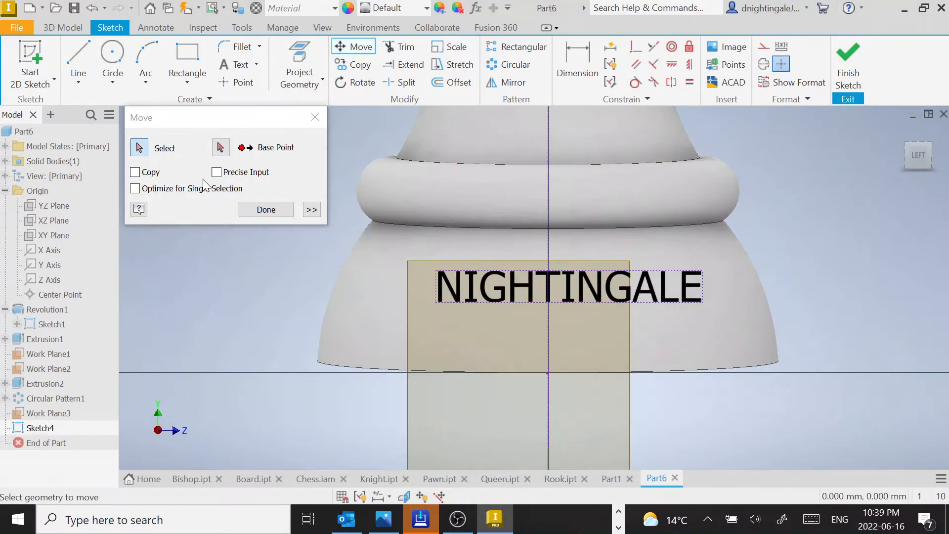
# Step: Close the text move and finish the surname sketch on the base's tangent plane
pyautogui.click(256, 210)
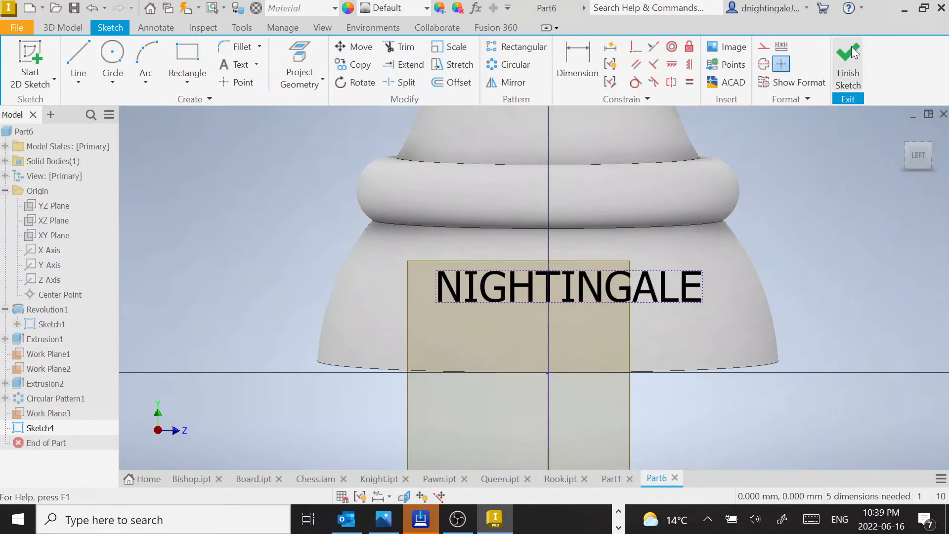
pyautogui.click(848, 62)
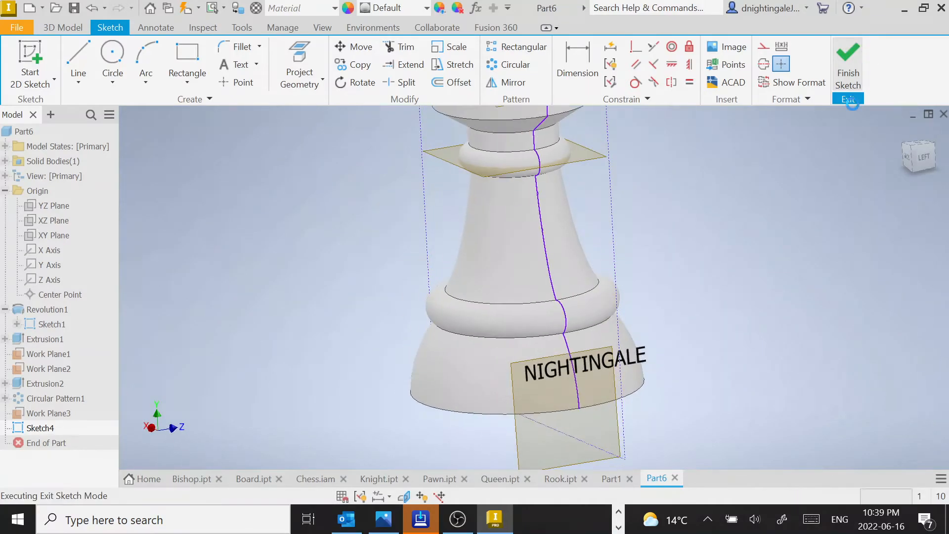
pyautogui.moveTo(485, 425)
pyautogui.keyDown('shift'); pyautogui.mouseDown(button='middle')
pyautogui.moveTo(580, 418)
pyautogui.moveTo(446, 413)
pyautogui.mouseUp(button='middle'); pyautogui.keyUp('shift')
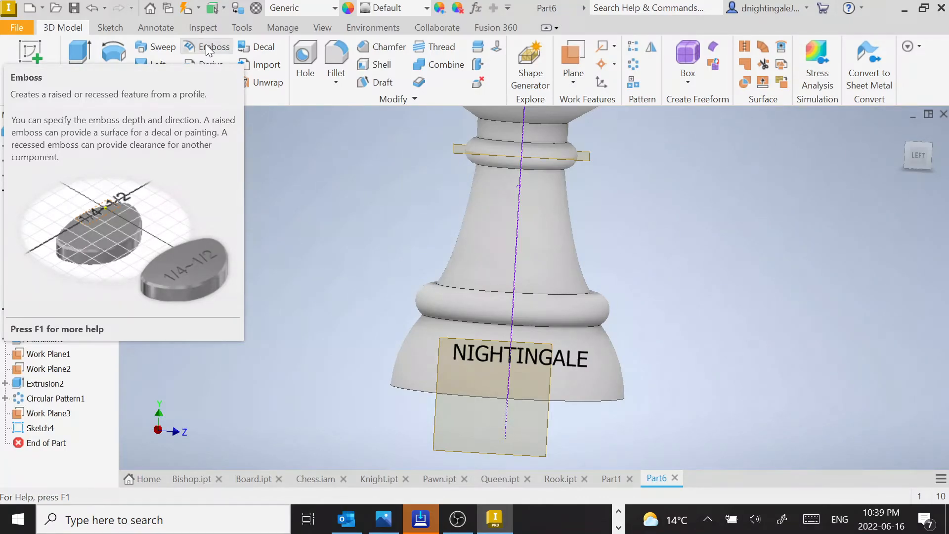
# Step: Engrave the surname 1 mm deep into the rook's base with Emboss, with the cut direction reversed to point into the body
pyautogui.click(207, 46)
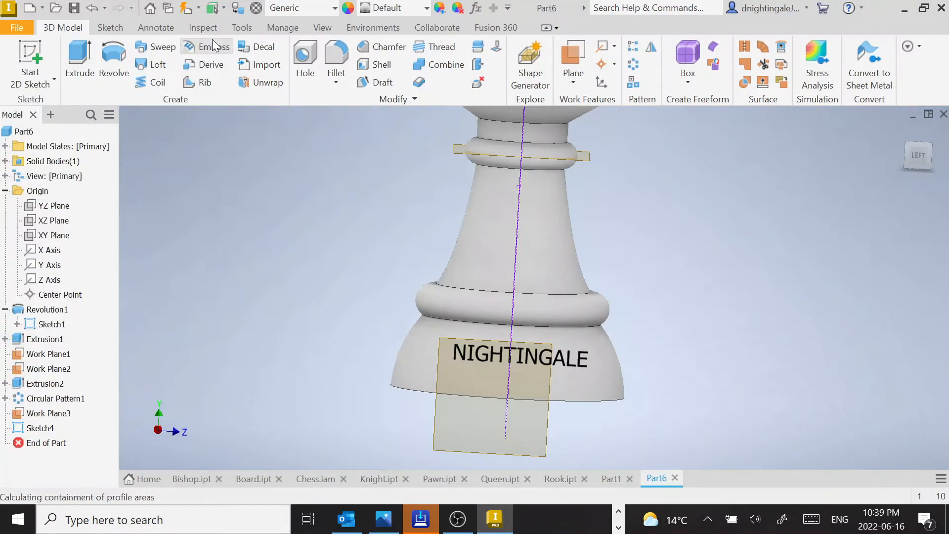
pyautogui.click(477, 361)
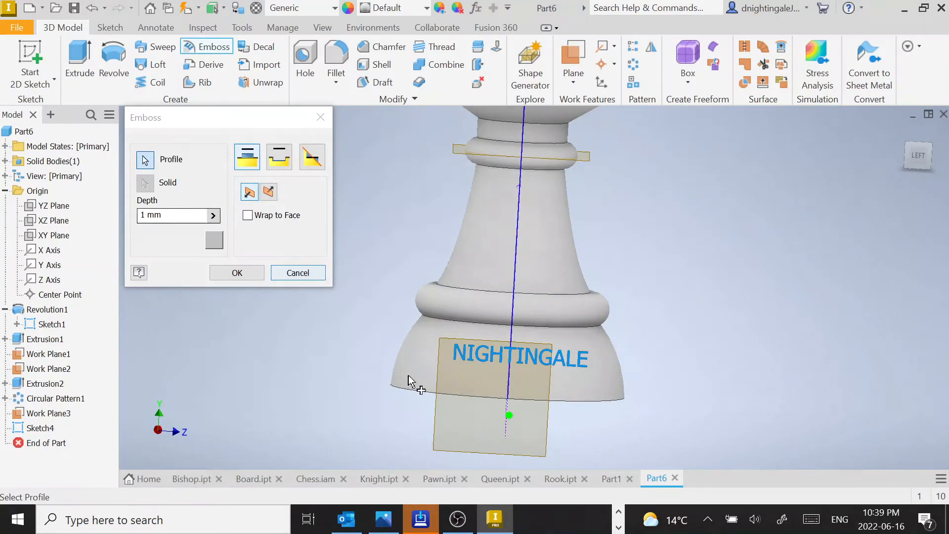
pyautogui.keyDown('shift'); pyautogui.moveTo(403, 378); pyautogui.dragTo(498, 390, button='middle'); pyautogui.keyUp('shift')
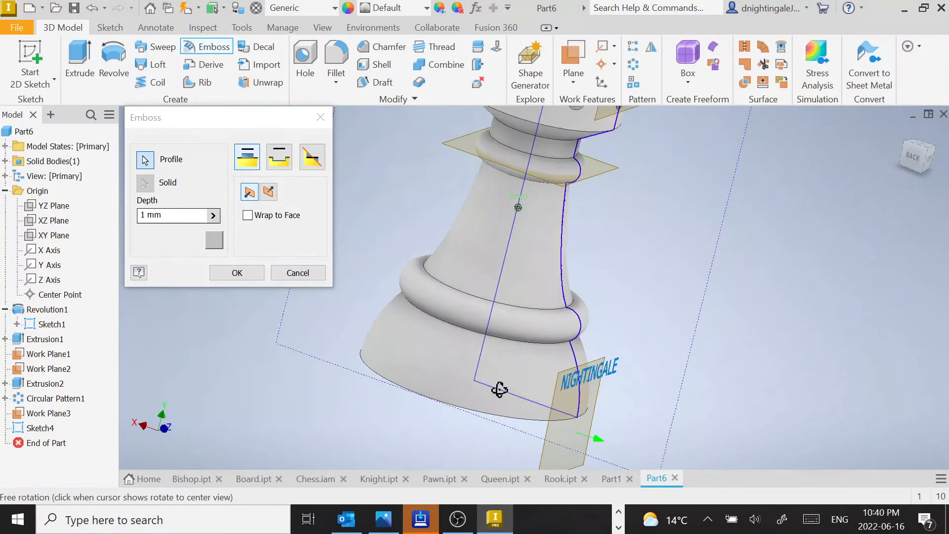
pyautogui.click(284, 157)
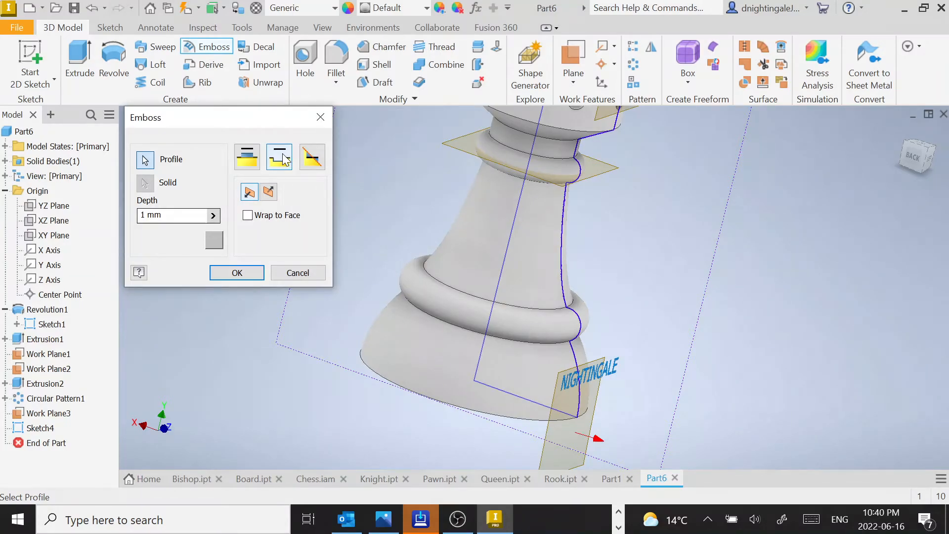
pyautogui.click(268, 192)
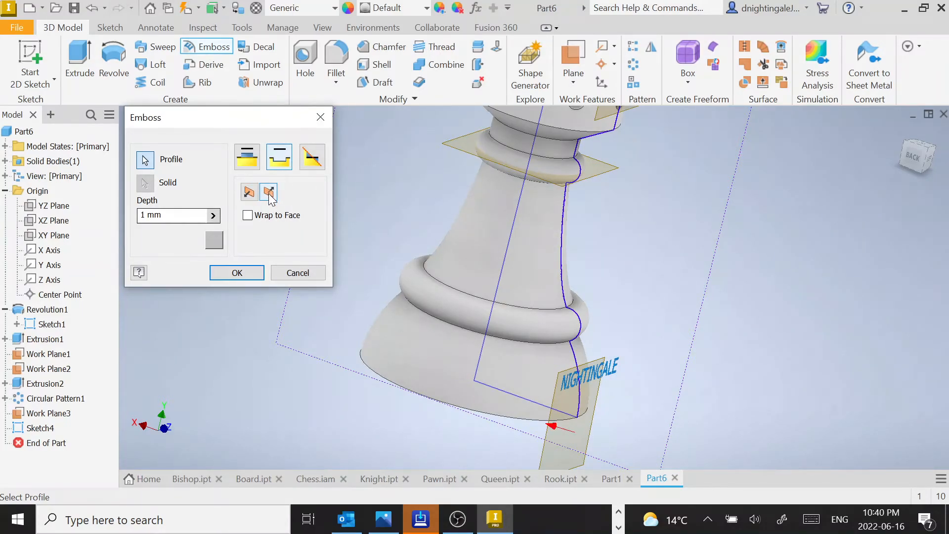
pyautogui.click(237, 274)
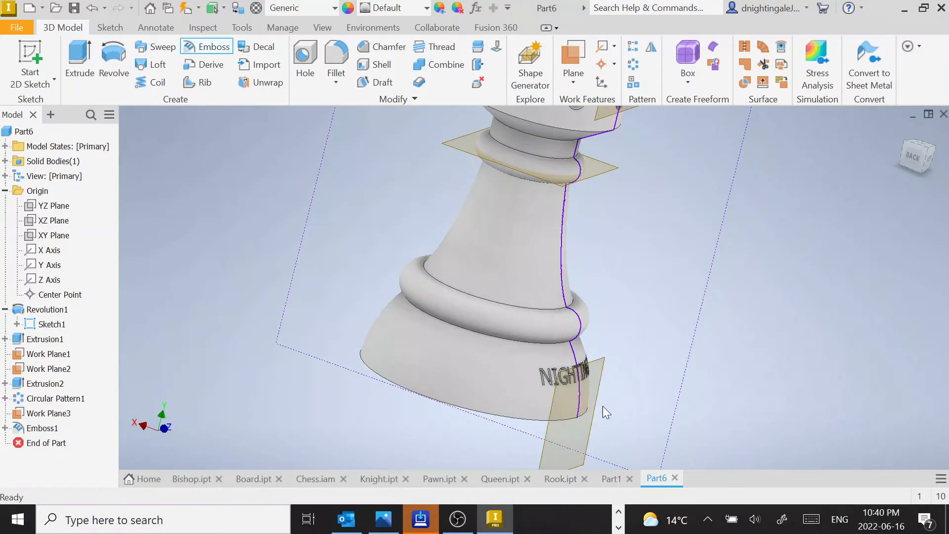
# Step: Hide the three work planes at the base, the turret and the neck
pyautogui.keyDown('shift'); pyautogui.moveTo(476, 404); pyautogui.dragTo(525, 394, button='middle'); pyautogui.keyUp('shift')
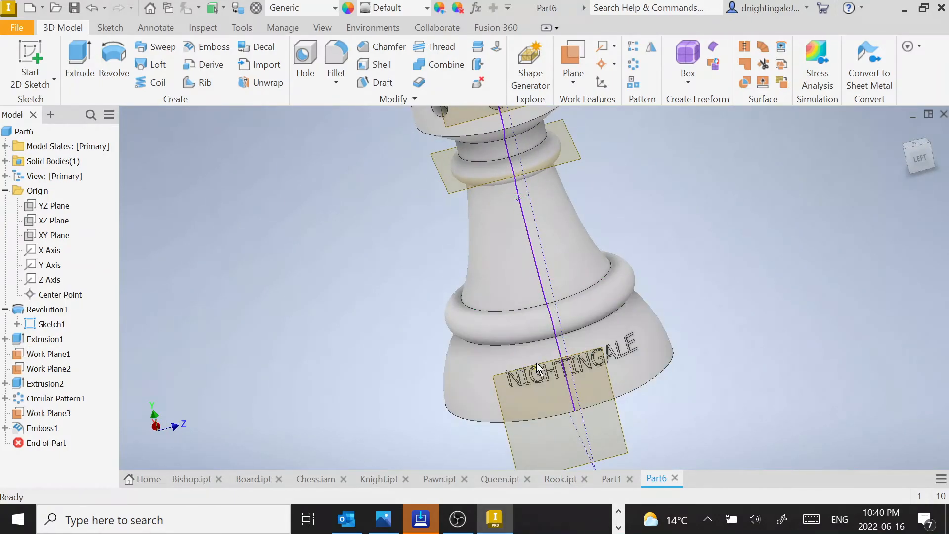
pyautogui.scroll(-2, 536, 365)
pyautogui.scroll(3, 536, 364)
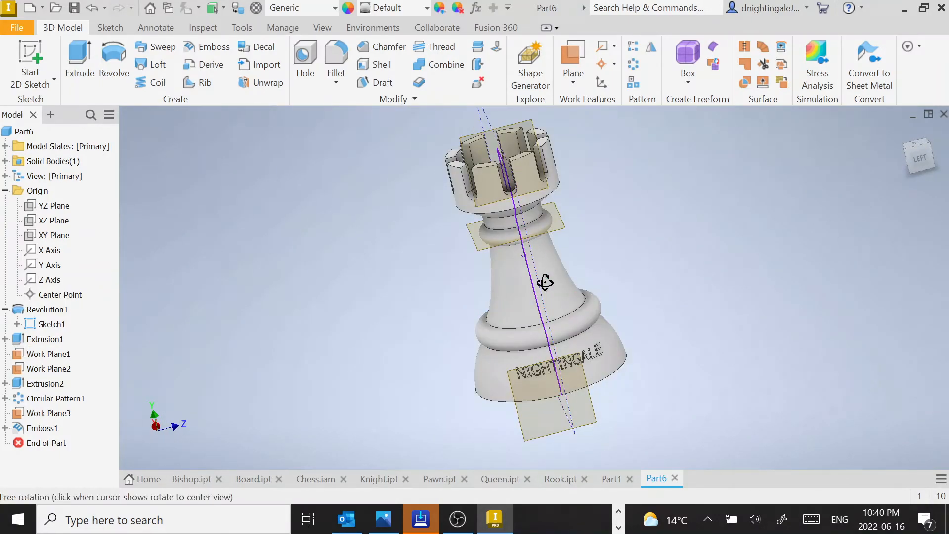
pyautogui.keyDown('shift'); pyautogui.moveTo(544, 280); pyautogui.dragTo(567, 290, button='middle'); pyautogui.keyUp('shift')
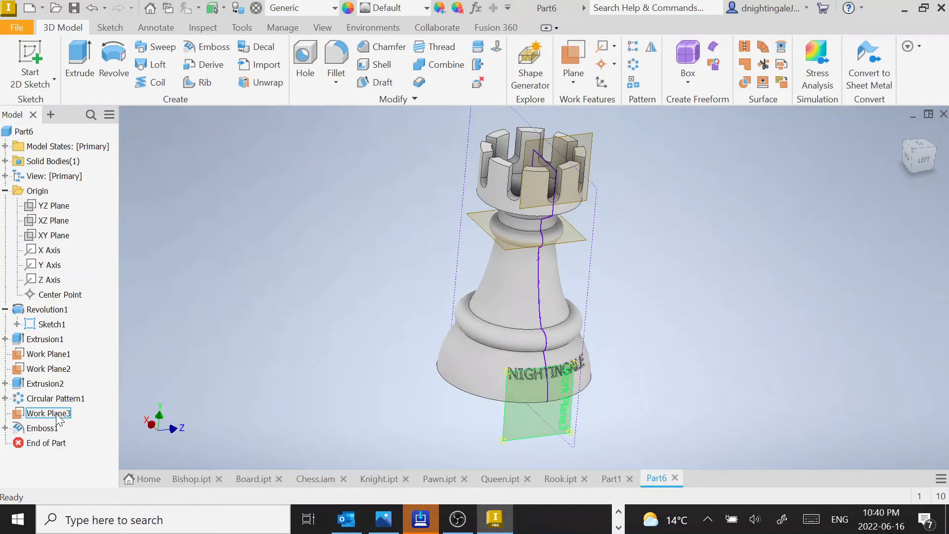
pyautogui.rightClick(36, 417)
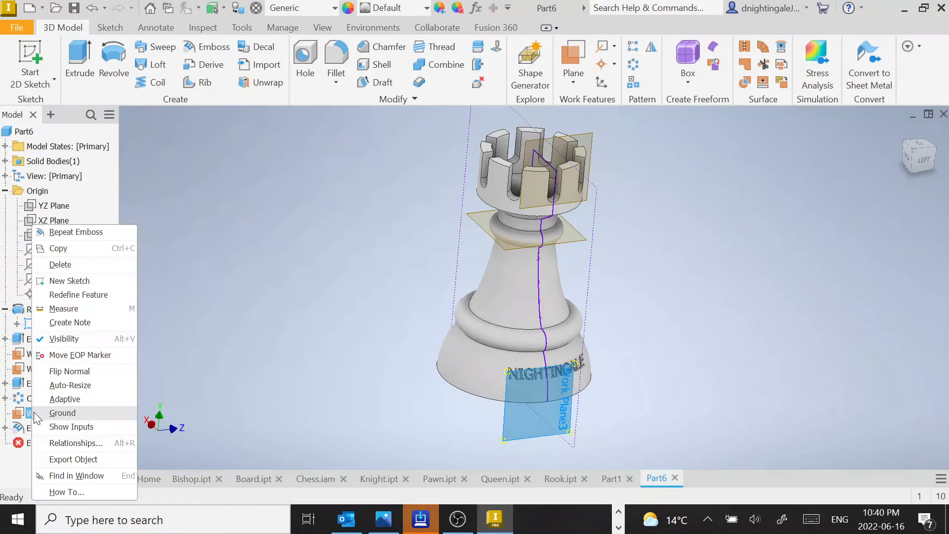
pyautogui.click(58, 337)
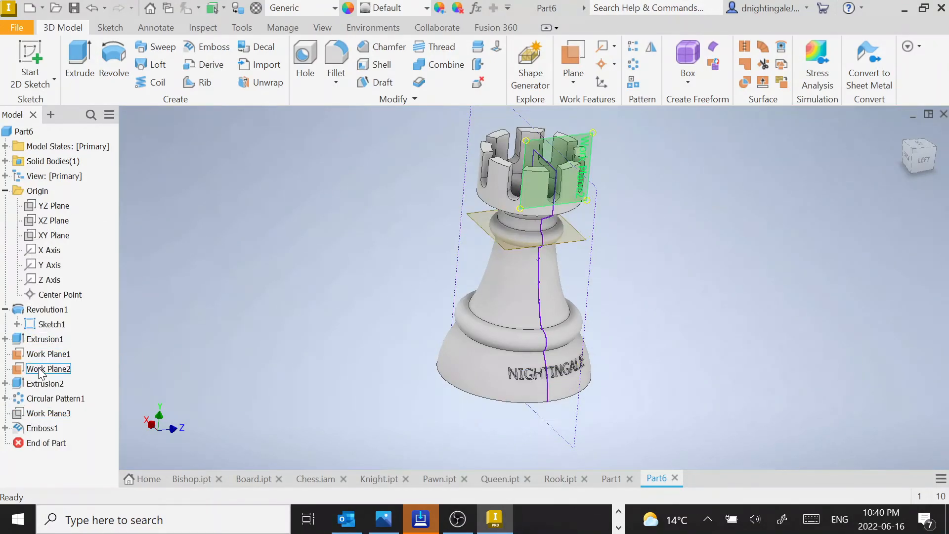
pyautogui.rightClick(38, 371)
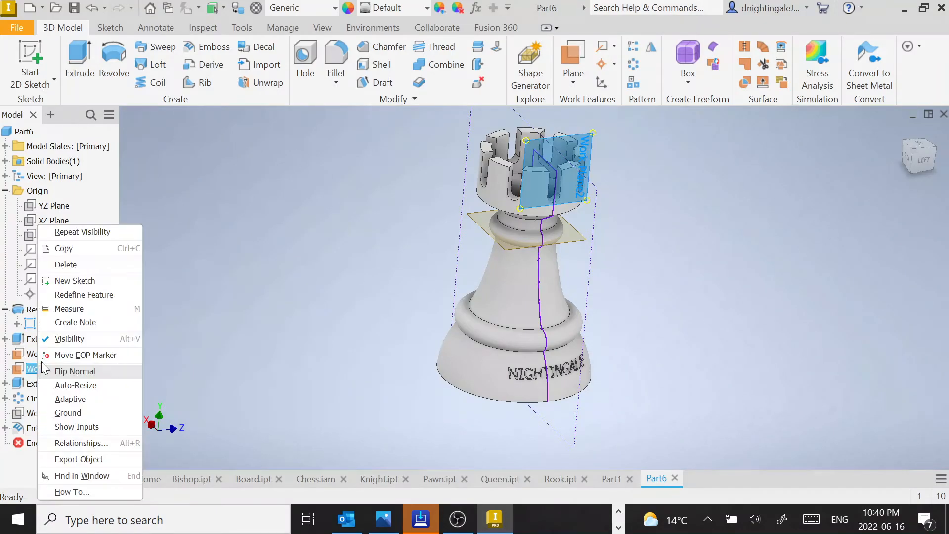
pyautogui.click(50, 338)
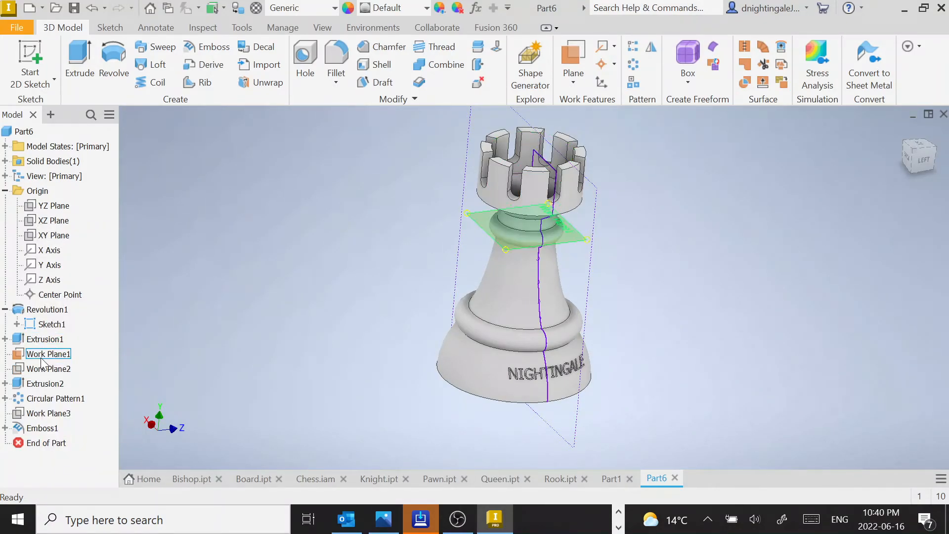
pyautogui.rightClick(40, 355)
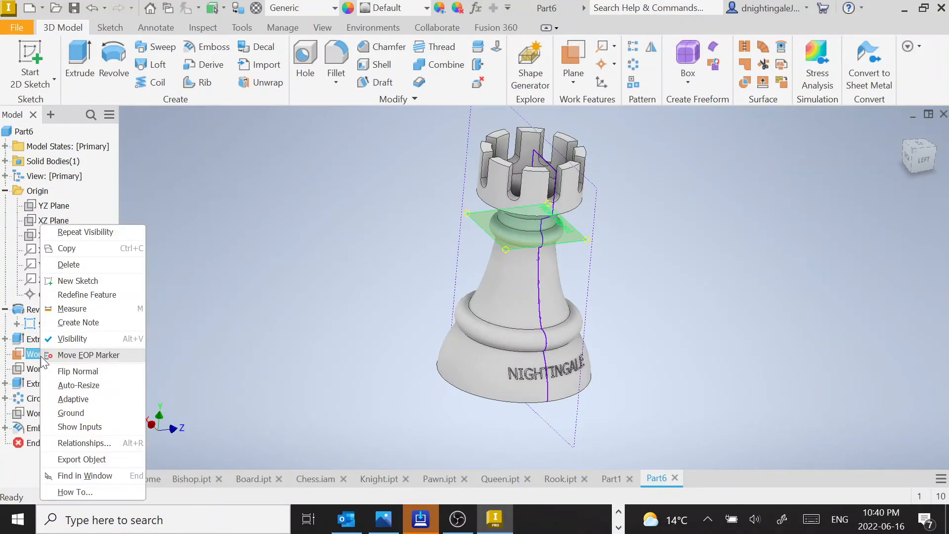
pyautogui.click(63, 340)
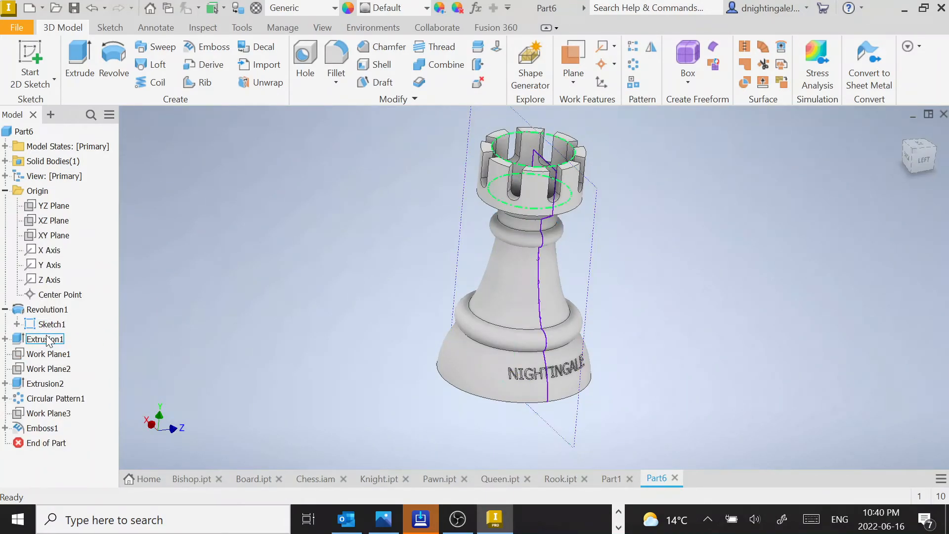
# Step: Hide the revolved body's profile sketch so only the solid rook is displayed
pyautogui.click(49, 325)
pyautogui.rightClick(47, 326)
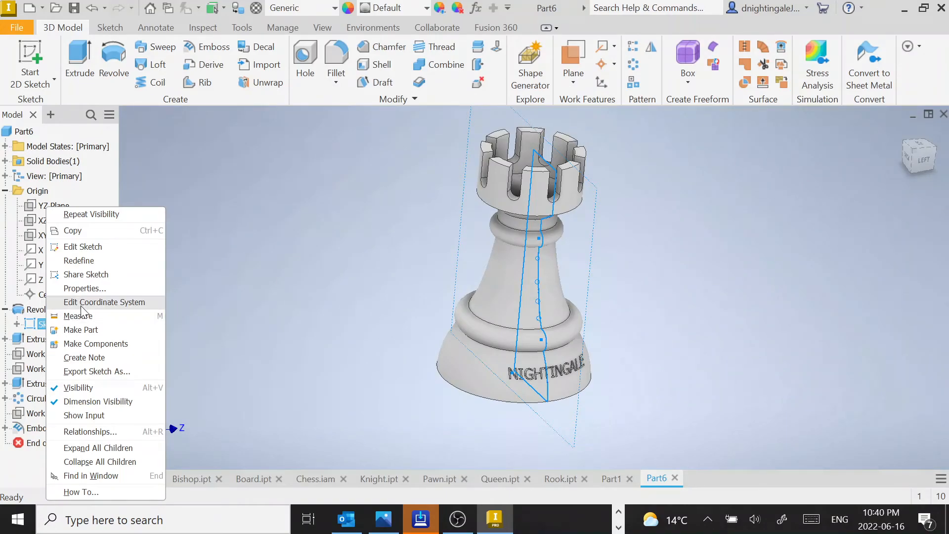
pyautogui.click(95, 388)
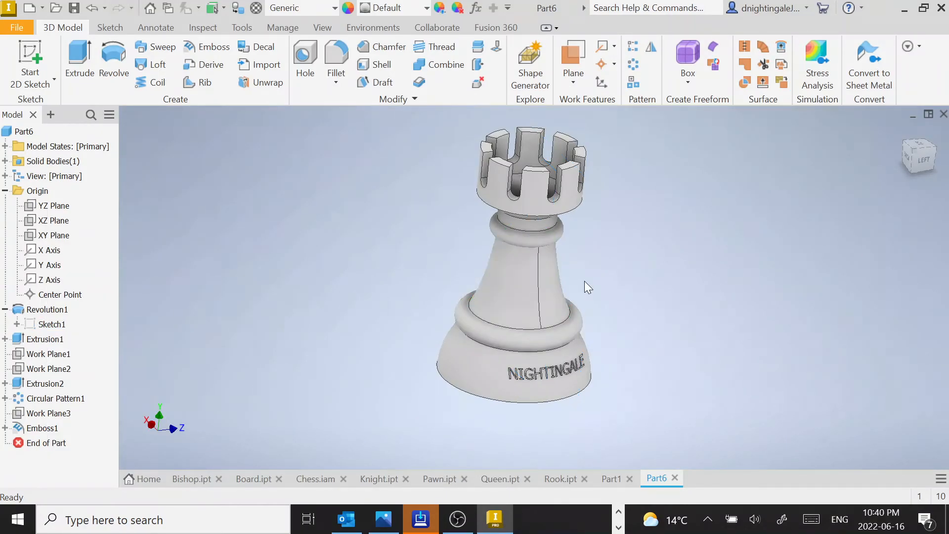
pyautogui.moveTo(577, 285); pyautogui.dragTo(510, 300, button='middle')
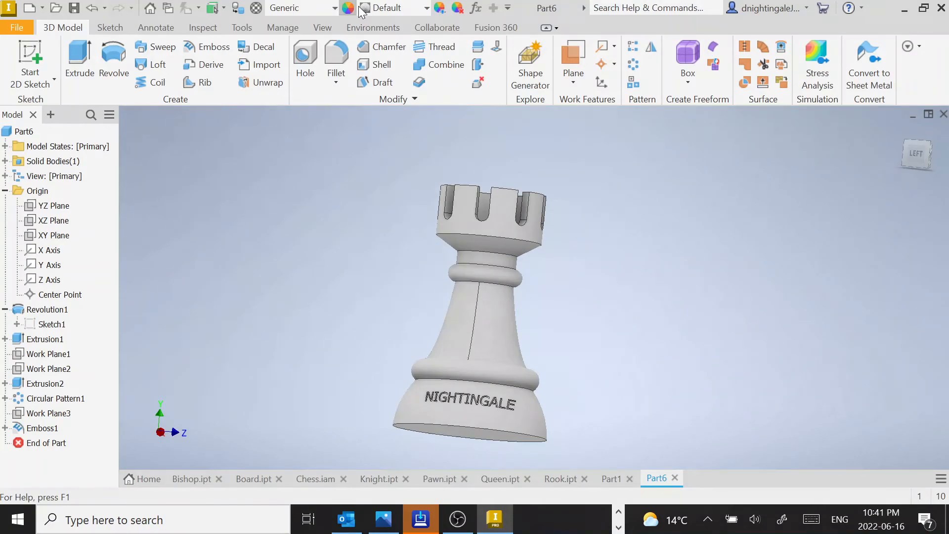
# Step: Add Aluminum - Polished from the Inventor Material Library to the document appearances and move the Appearance Browser clear of the rook
pyautogui.click(349, 8)
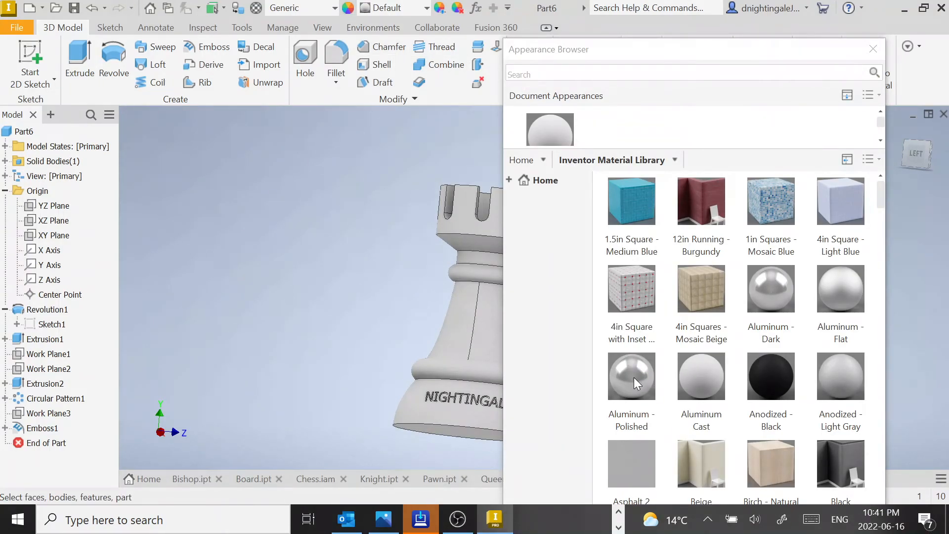
pyautogui.moveTo(633, 378); pyautogui.dragTo(644, 110)
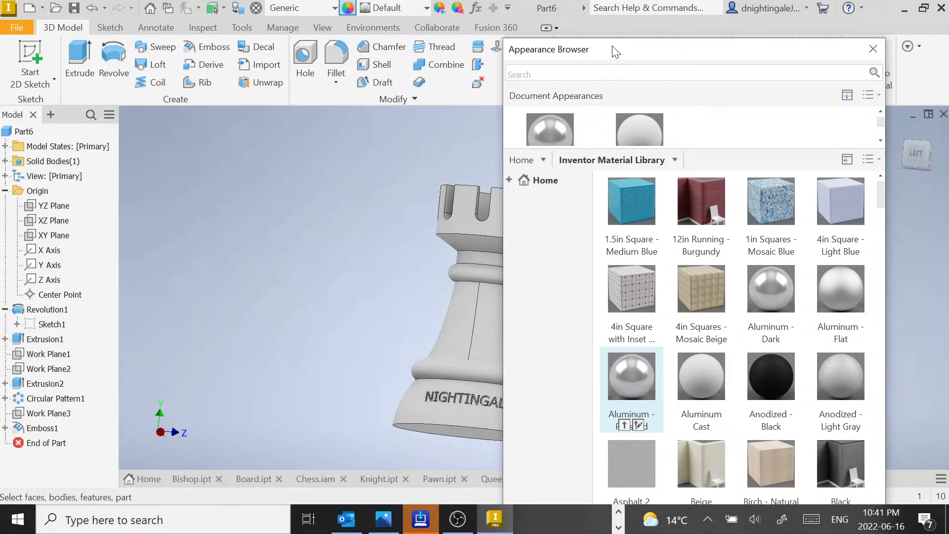
pyautogui.moveTo(614, 47); pyautogui.dragTo(712, 39)
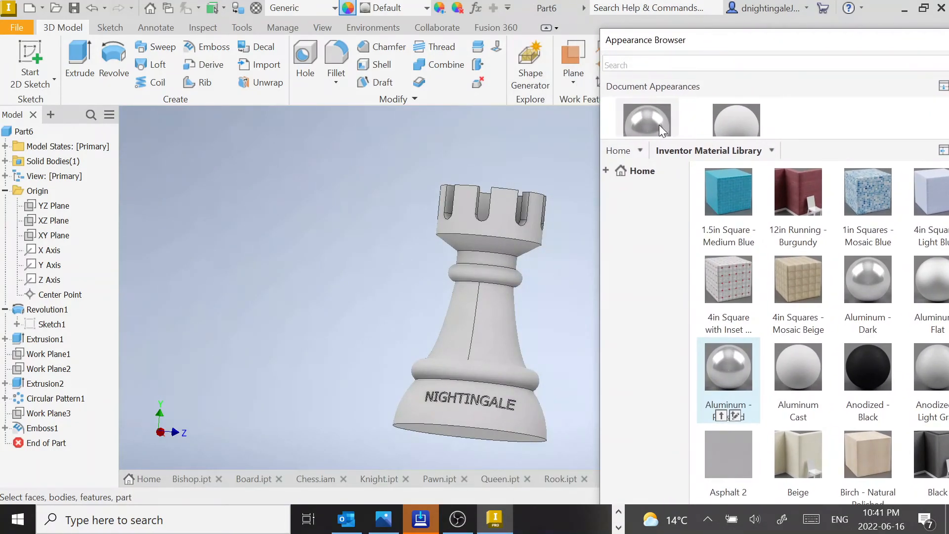
# Step: Try to apply the Aluminum - Polished appearance to the rook's tapered stem
pyautogui.moveTo(657, 121); pyautogui.dragTo(477, 342)
pyautogui.click(479, 333)
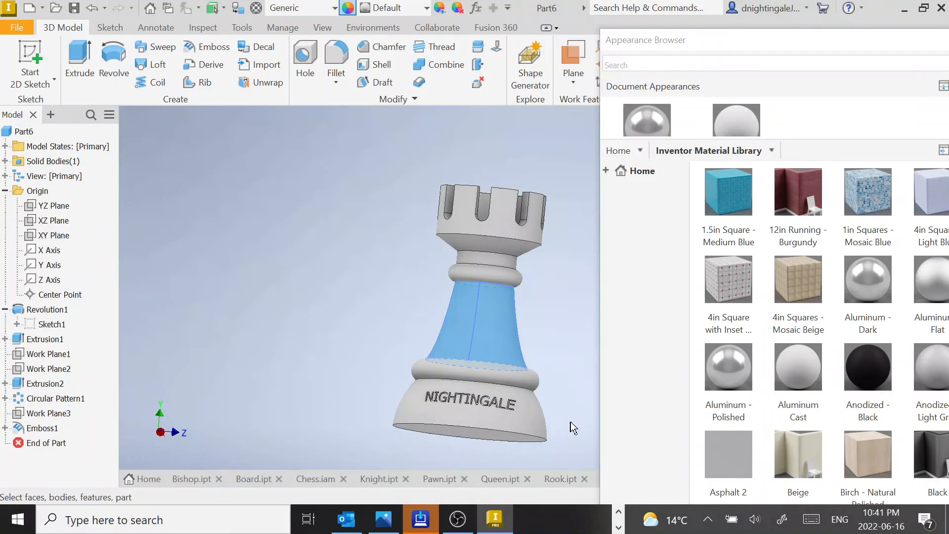
pyautogui.click(578, 453)
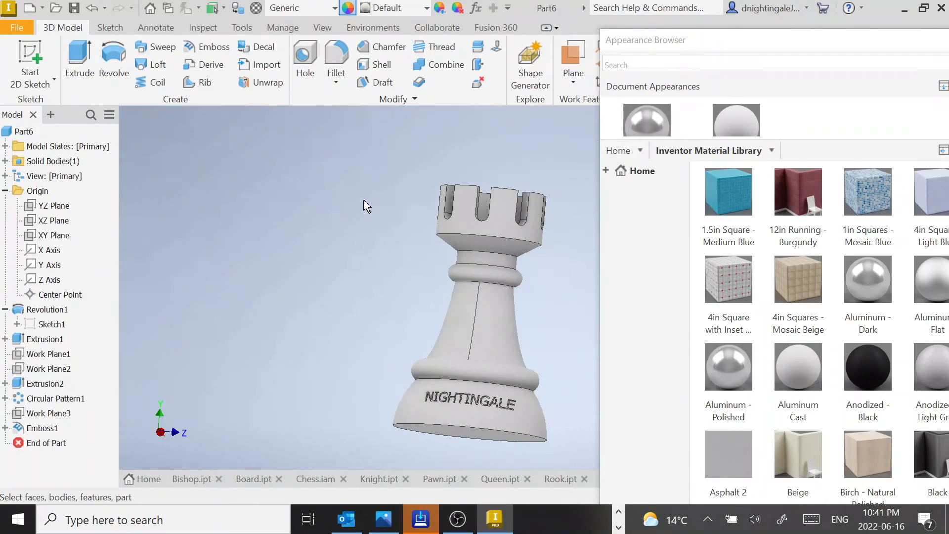
pyautogui.click(637, 119)
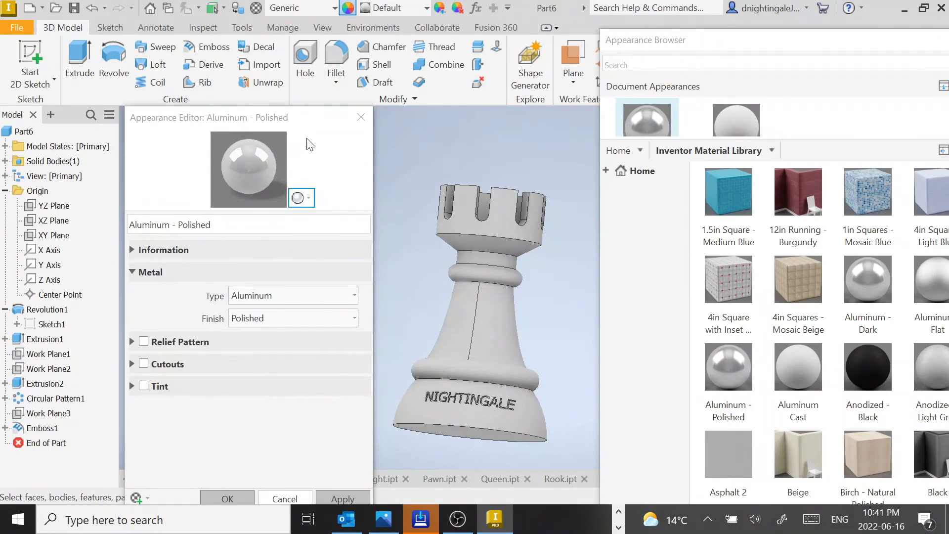
pyautogui.click(241, 497)
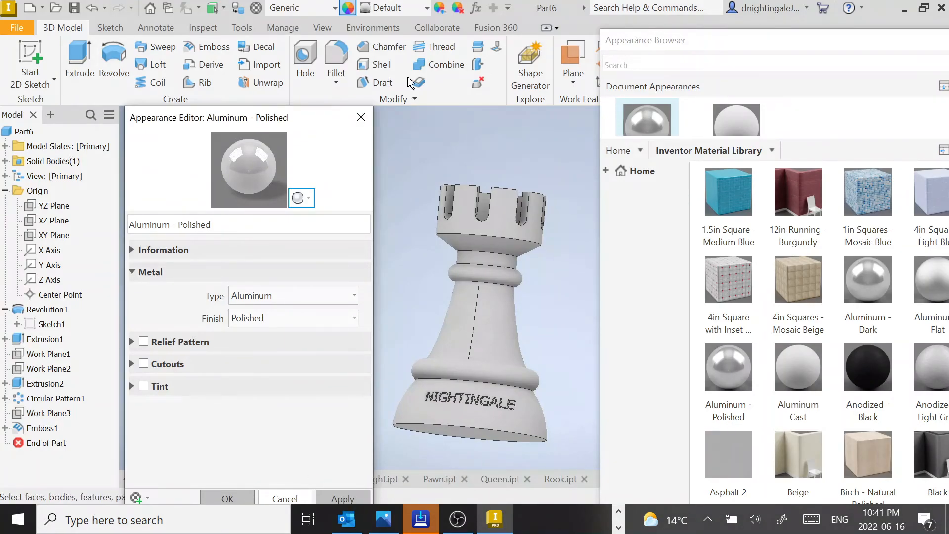
pyautogui.click(360, 117)
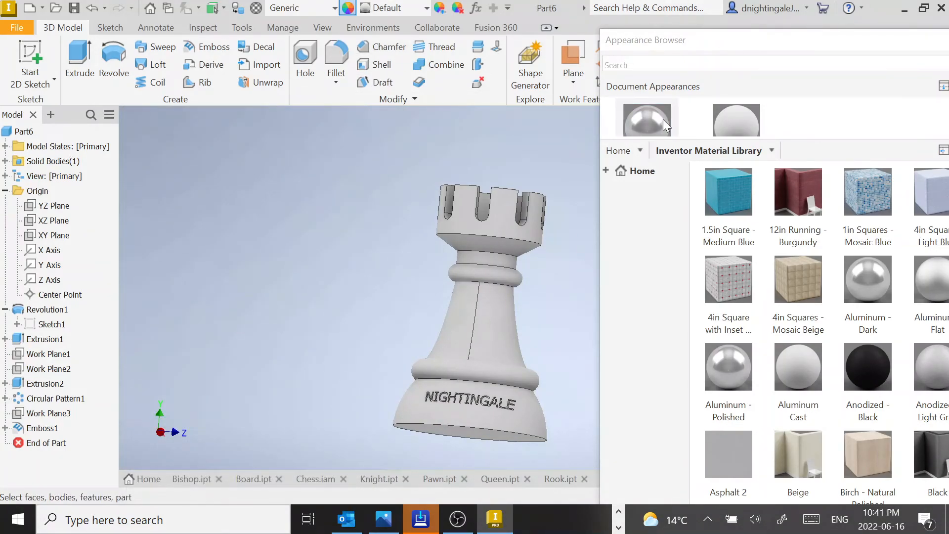
# Step: Apply the Aluminum - Polished document appearance to the turret's outer face and close its appearance editor
pyautogui.moveTo(657, 119)
pyautogui.mouseDown()
pyautogui.moveTo(518, 287)
pyautogui.moveTo(489, 297)
pyautogui.moveTo(479, 238)
pyautogui.moveTo(515, 177)
pyautogui.moveTo(647, 129)
pyautogui.mouseUp()
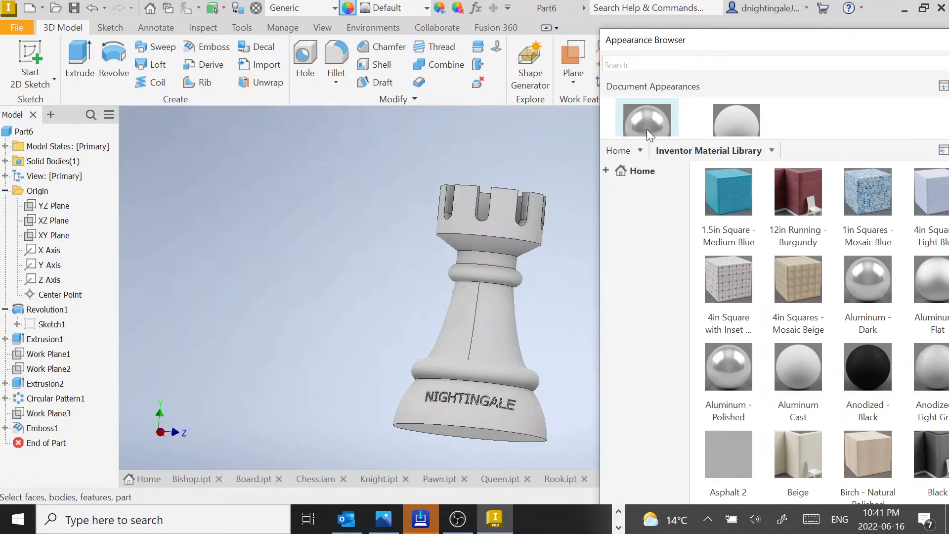
pyautogui.click(488, 232)
pyautogui.click(500, 223)
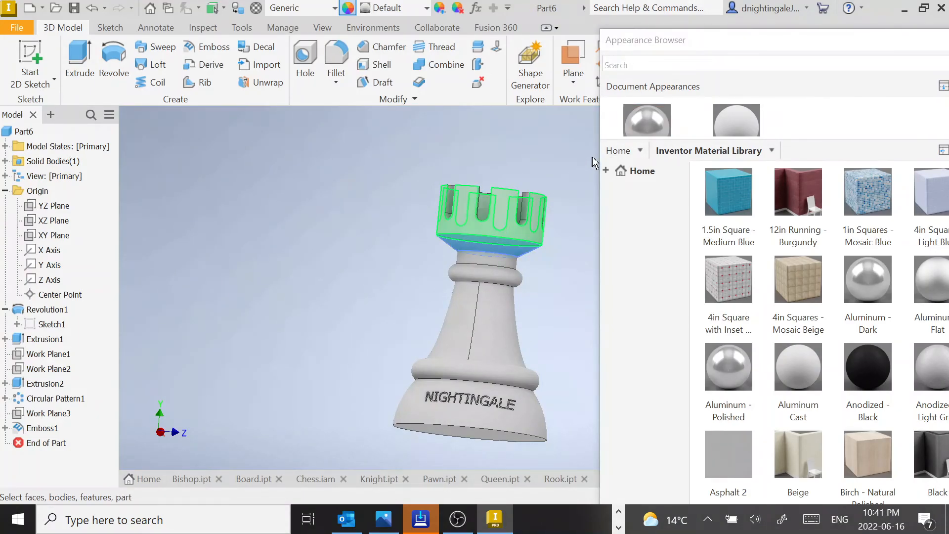
pyautogui.doubleClick(641, 123)
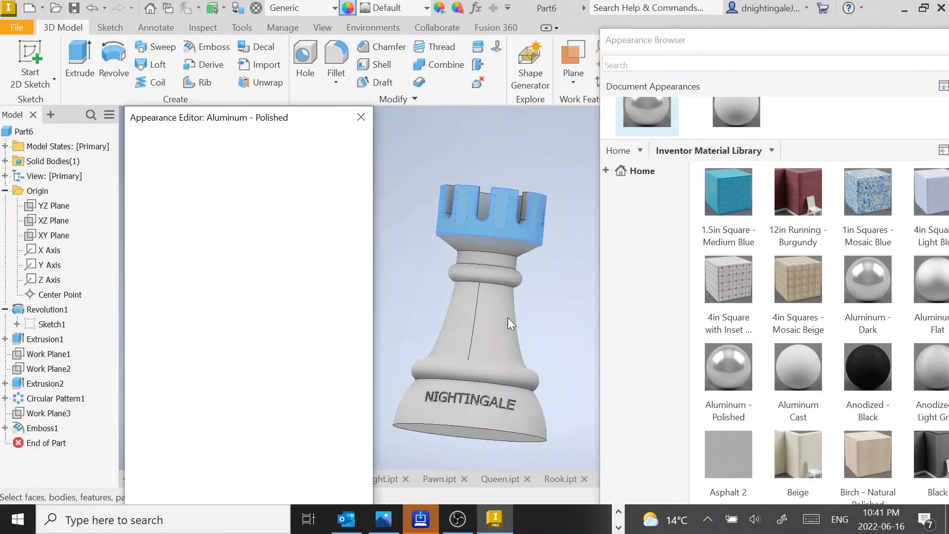
pyautogui.click(363, 117)
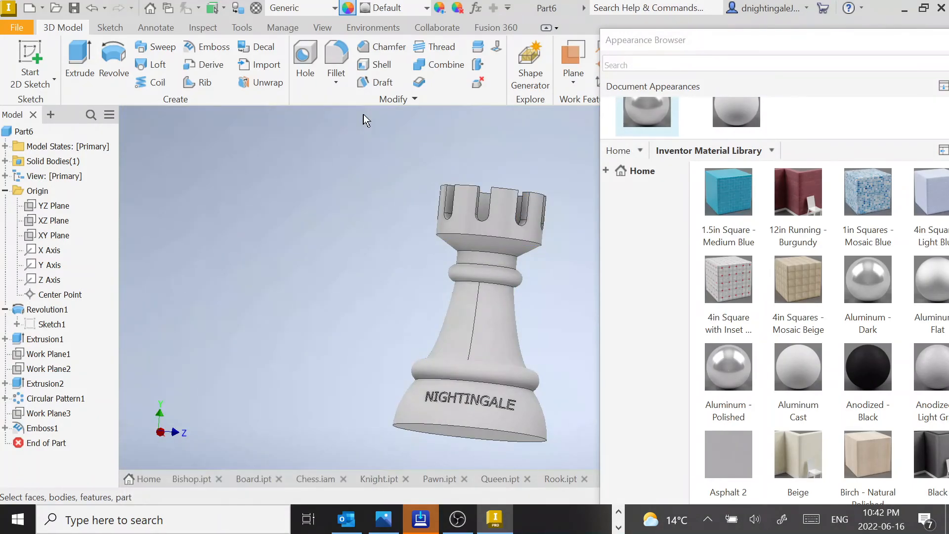
pyautogui.scroll(-5, 499, 296)
pyautogui.moveTo(500, 295); pyautogui.dragTo(371, 261, button='middle')
pyautogui.scroll(4, 373, 261)
pyautogui.scroll(4, 373, 261)
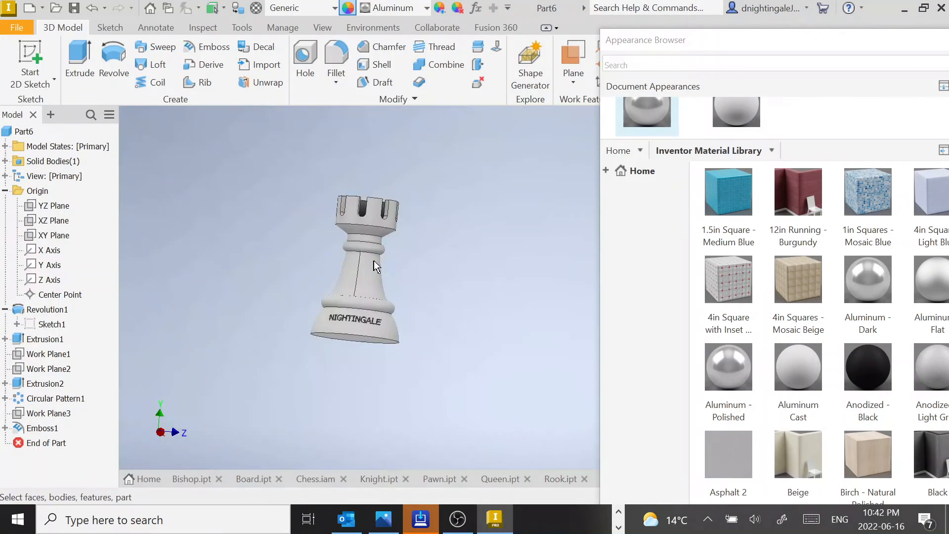
pyautogui.scroll(-2, 370, 256)
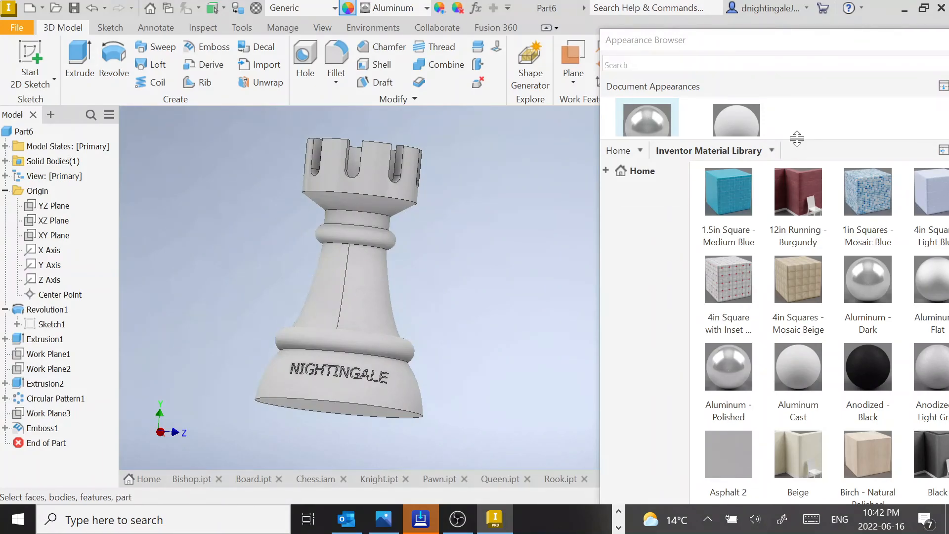
# Step: Enlarge the document appearances area and apply Aluminum - Polished to all faces of the rook at once
pyautogui.moveTo(796, 139); pyautogui.dragTo(796, 200)
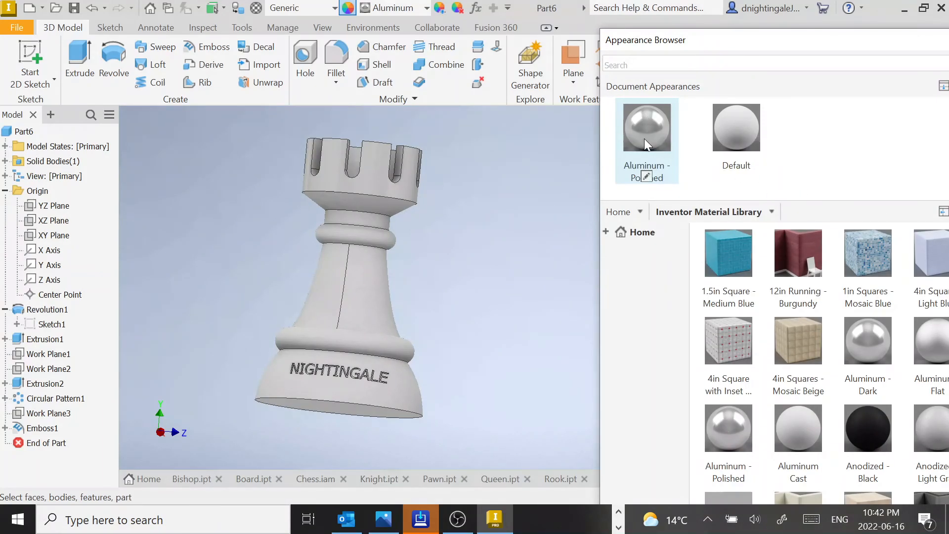
pyautogui.moveTo(644, 138); pyautogui.dragTo(640, 118)
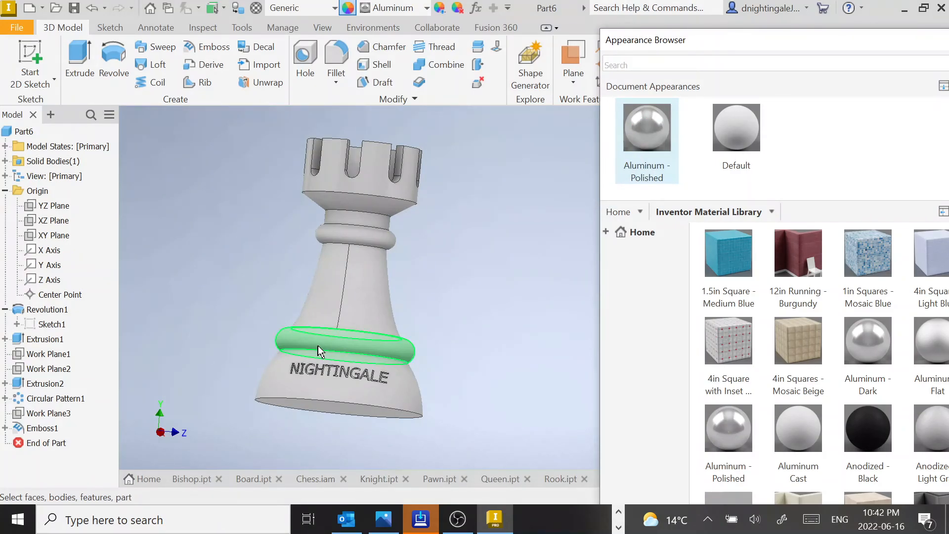
pyautogui.moveTo(226, 120); pyautogui.dragTo(490, 450)
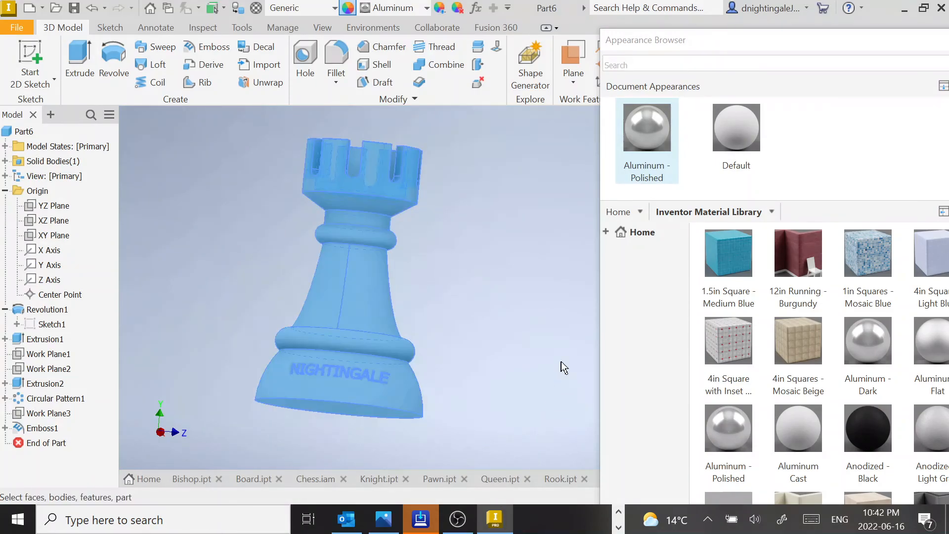
pyautogui.click(639, 126)
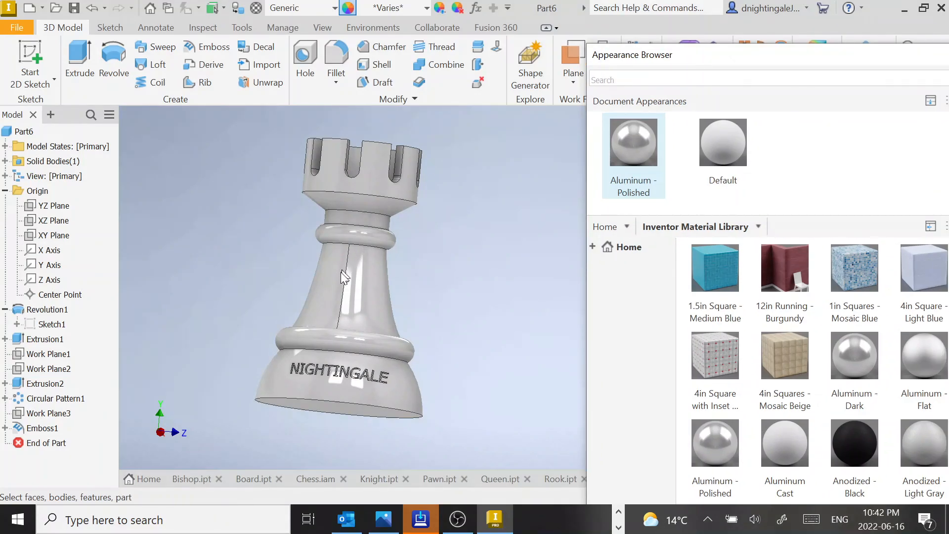
# Step: Examine the finish on the rook's turret and stem, and move the Appearance Browser fully into view
pyautogui.scroll(-5, 364, 248)
pyautogui.scroll(5, 351, 227)
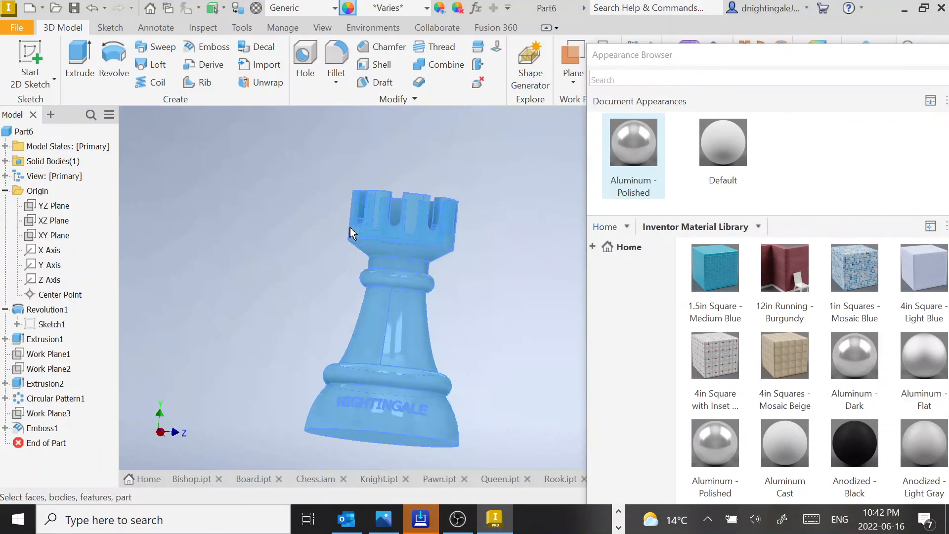
pyautogui.scroll(2, 349, 226)
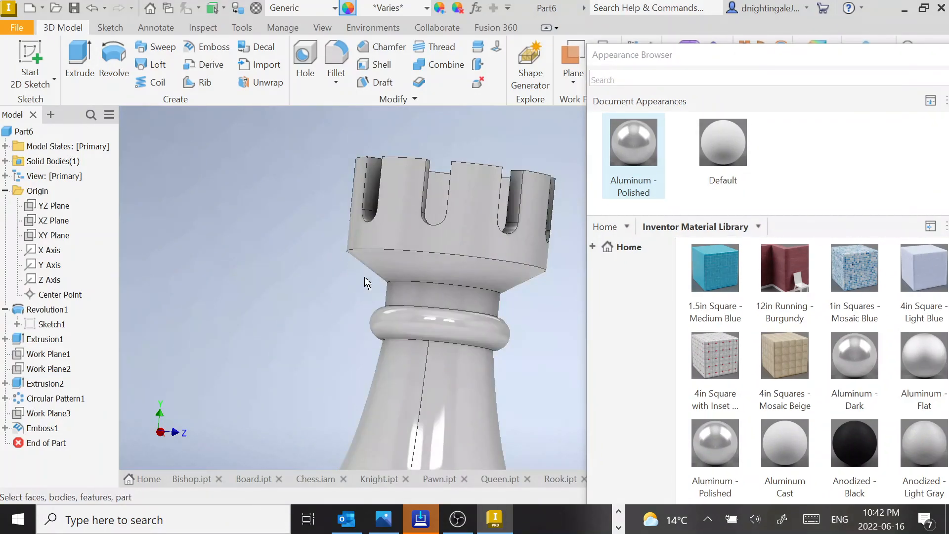
pyautogui.scroll(-5, 363, 277)
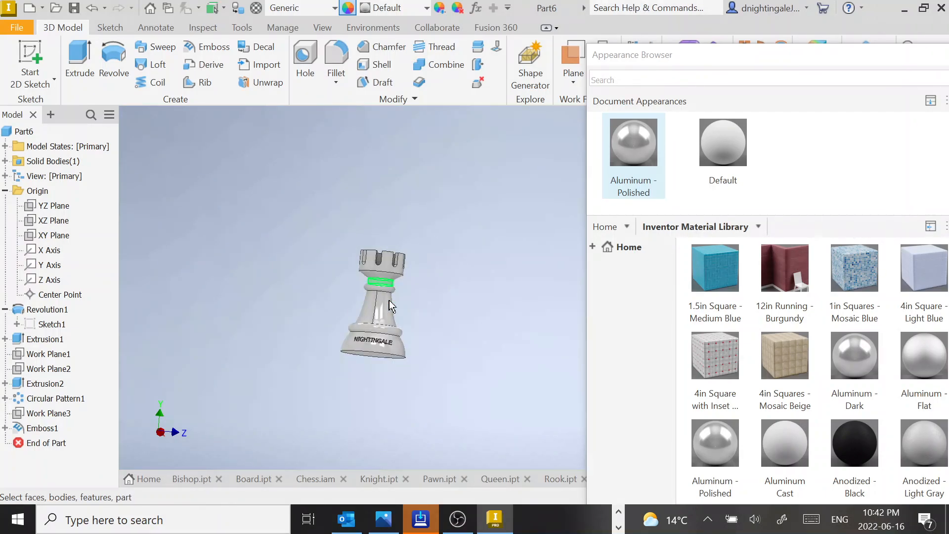
pyautogui.moveTo(389, 300)
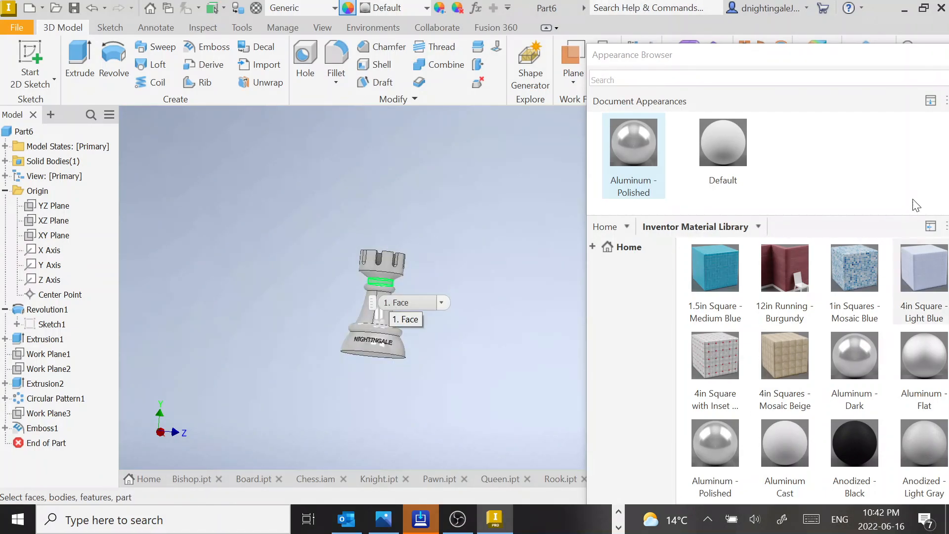
pyautogui.click(774, 64)
pyautogui.moveTo(708, 76); pyautogui.dragTo(694, 77)
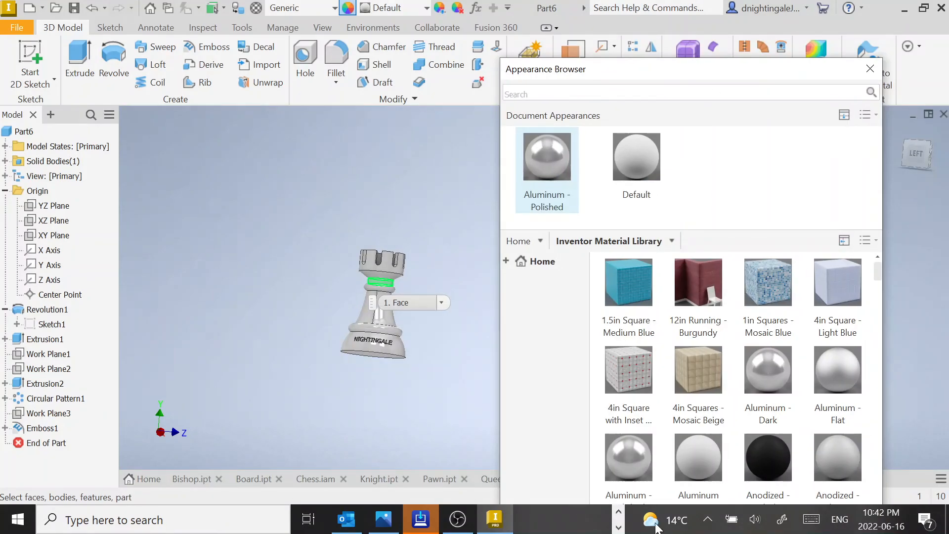